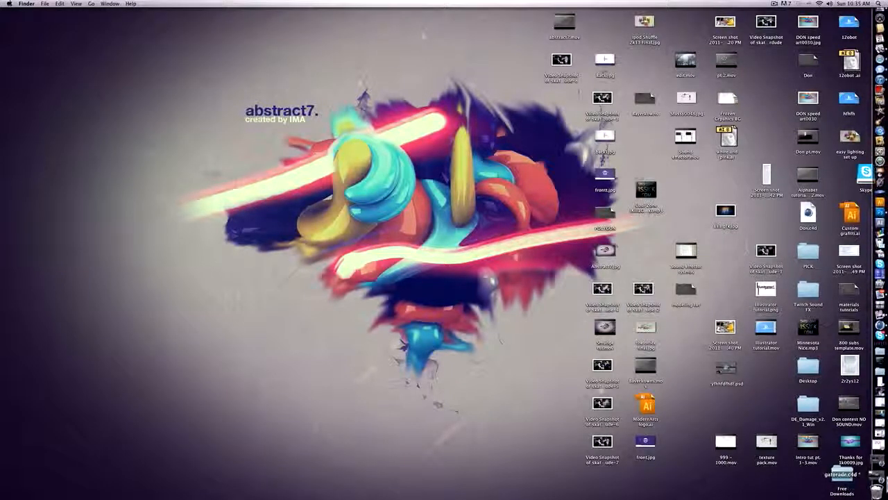
Switch to the open Cinema 4D window and create a new empty project.
left_click(876, 474)
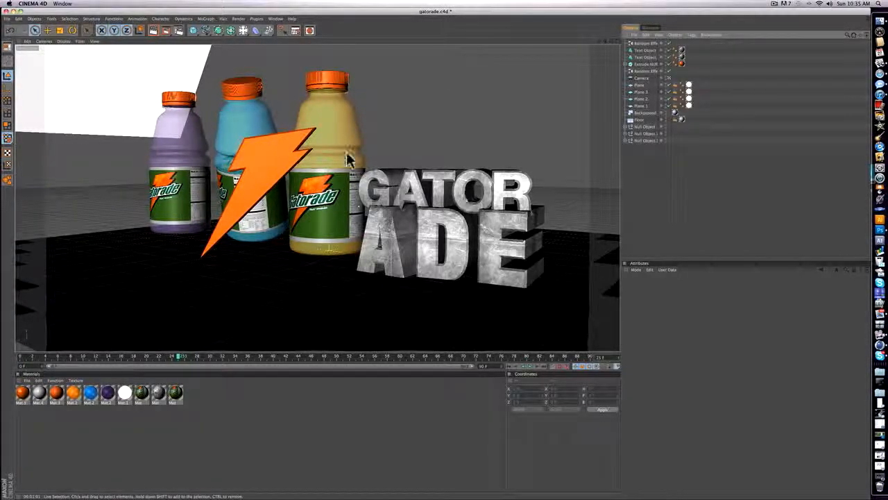
left_click(7, 19)
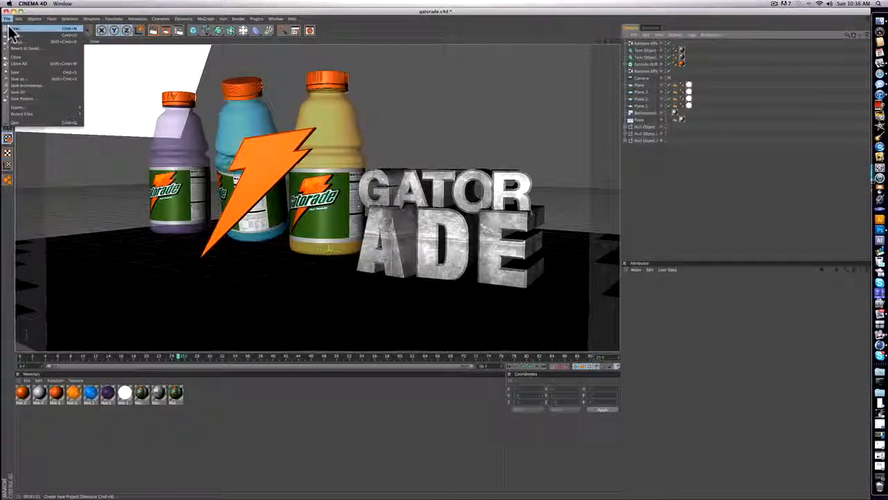
left_click(11, 29)
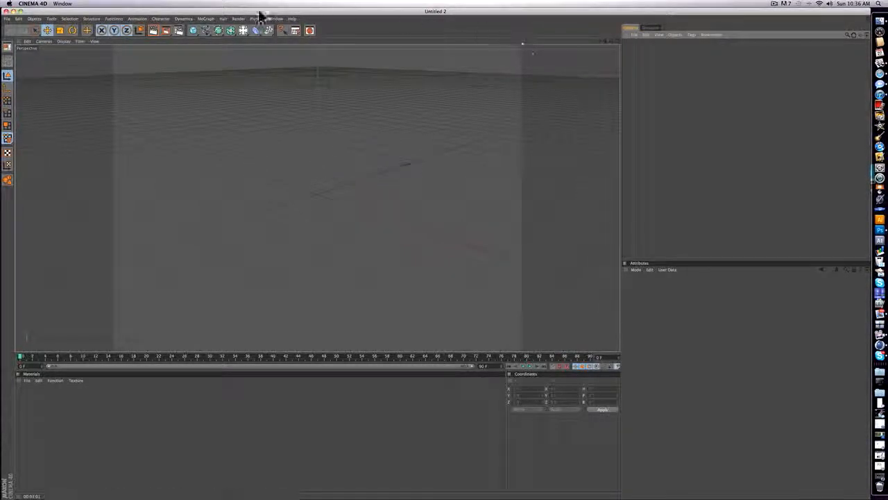
left_click_drag(254, 32, 361, 53)
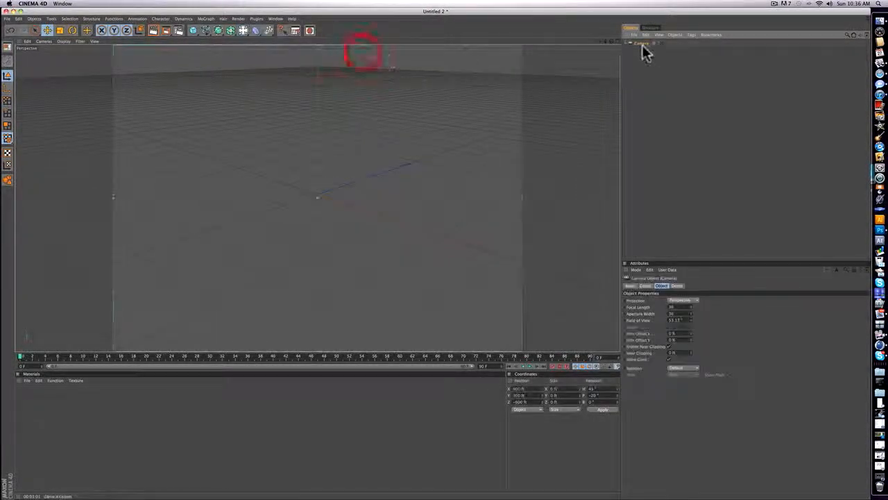
left_click(662, 42)
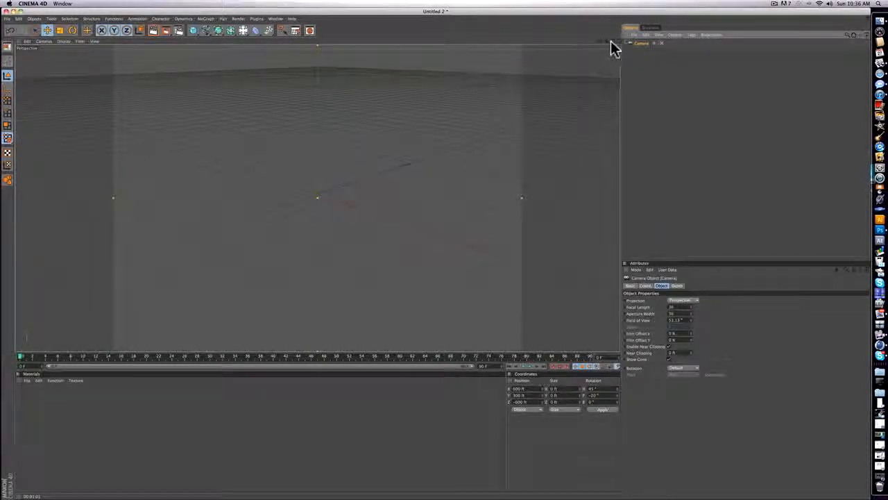
left_click_drag(611, 41, 602, 61)
left_click(628, 50)
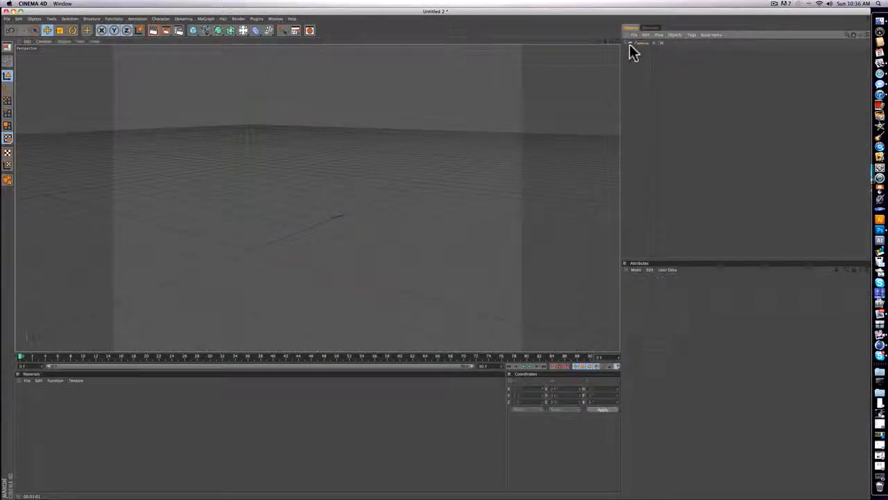
left_click(639, 43)
key("Delete")
Add a camera from a straight-on view level with the horizon and look through it.
left_click_drag(611, 41, 610, 67)
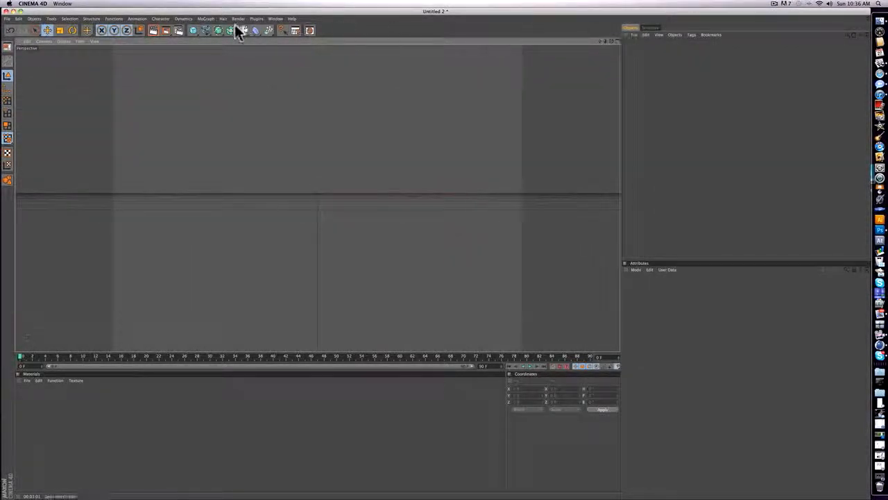
left_click_drag(243, 32, 403, 56)
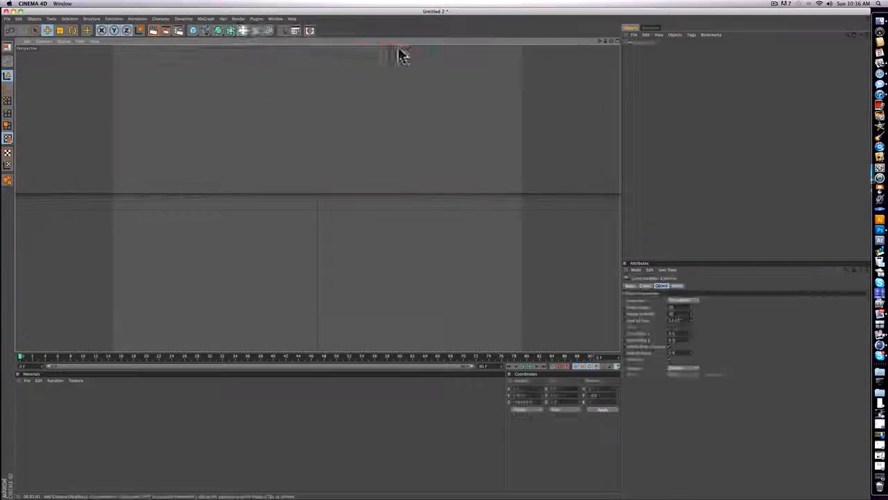
left_click(661, 44)
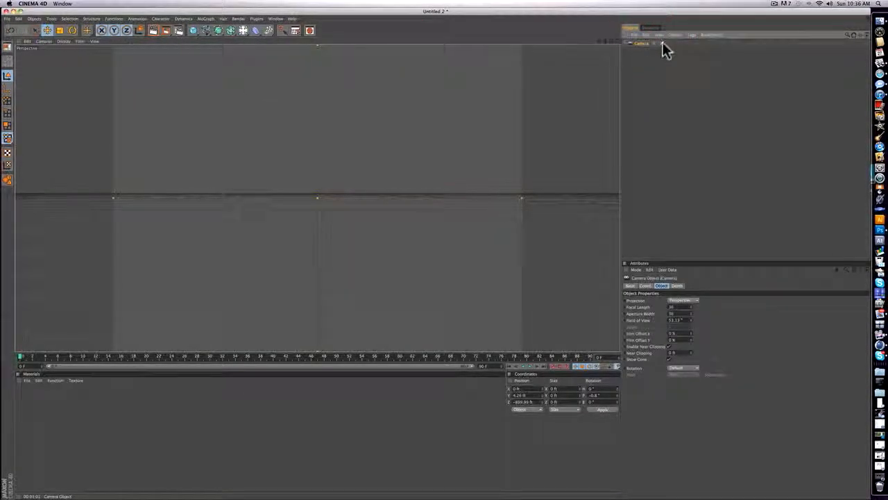
left_click(661, 43)
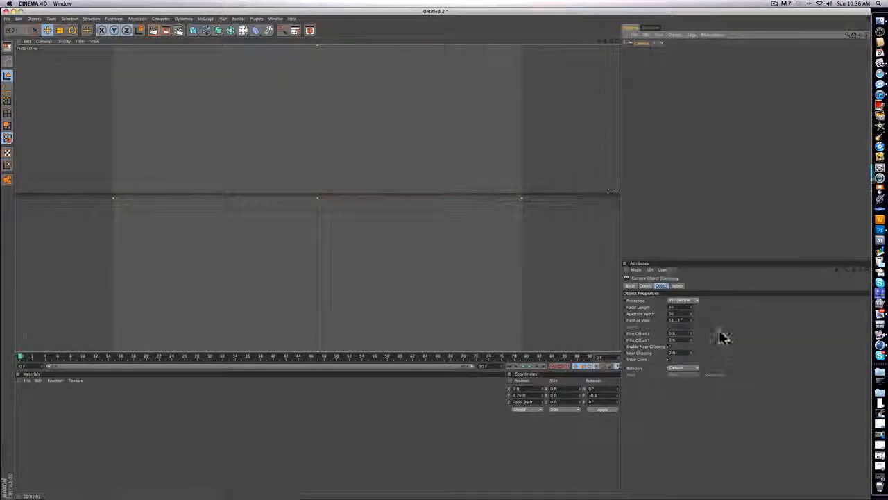
Record keyframes for the camera at frames 0 and 90, and set the timeline to frame 42.
left_click(550, 365)
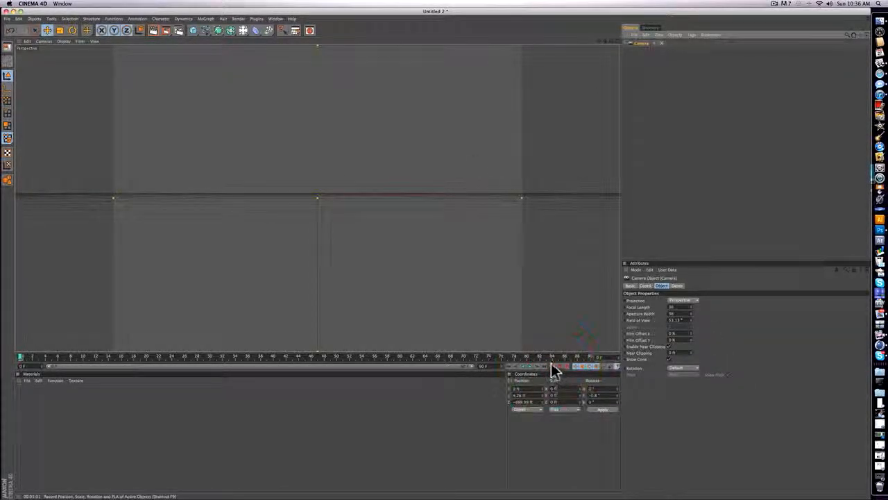
left_click(580, 367)
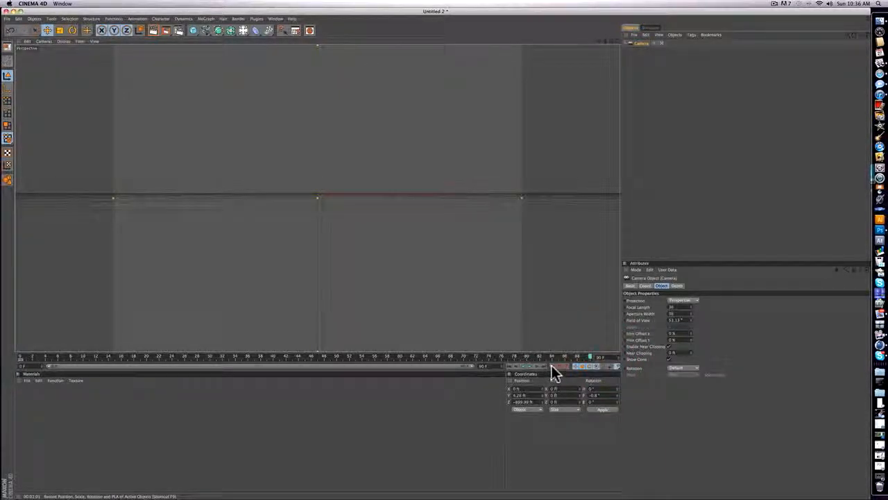
left_click(552, 365)
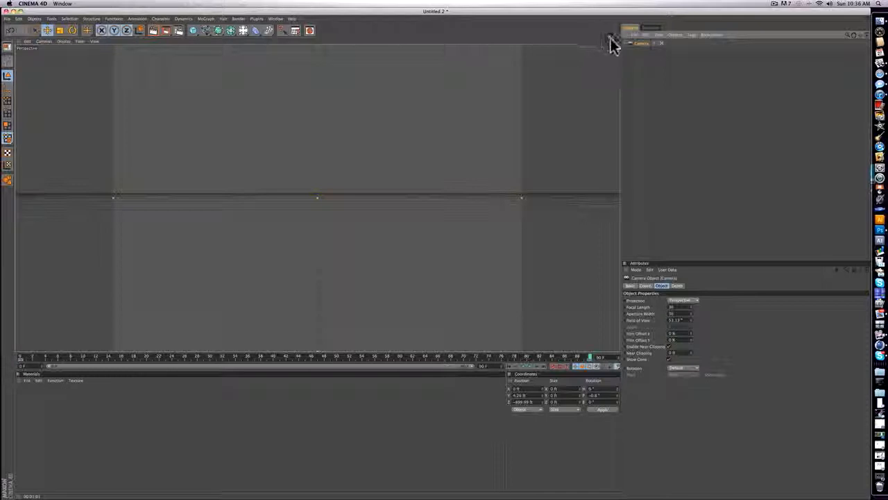
left_click(643, 56)
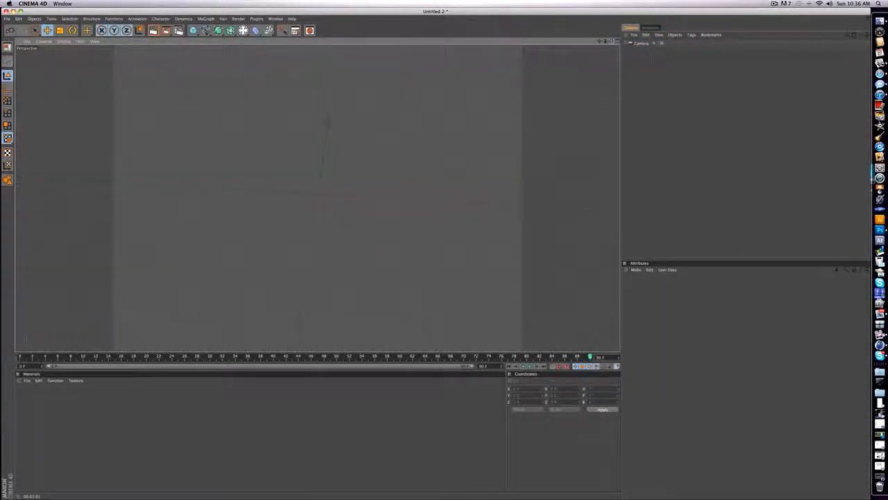
left_click(288, 356)
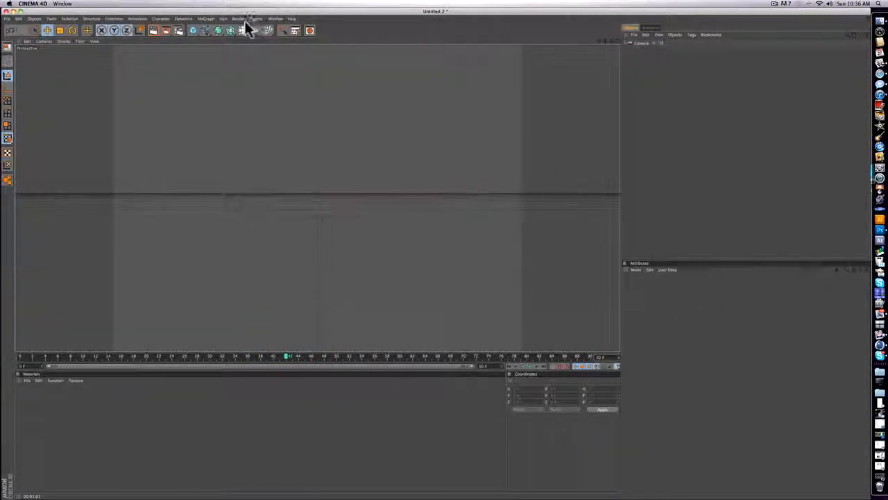
Move the Cinema 4D window aside to examine the abstract7 wallpaper on the desktop, and bring the window back.
left_click_drag(246, 11, 265, 268)
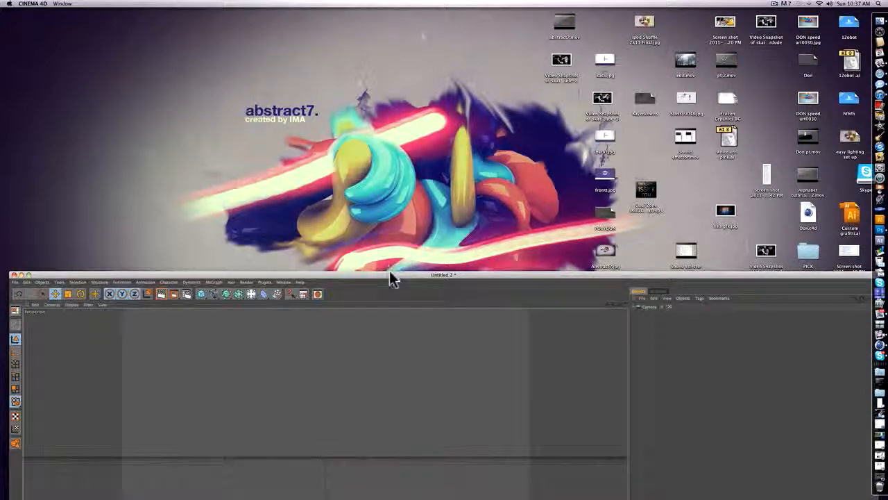
left_click_drag(391, 278, 389, 363)
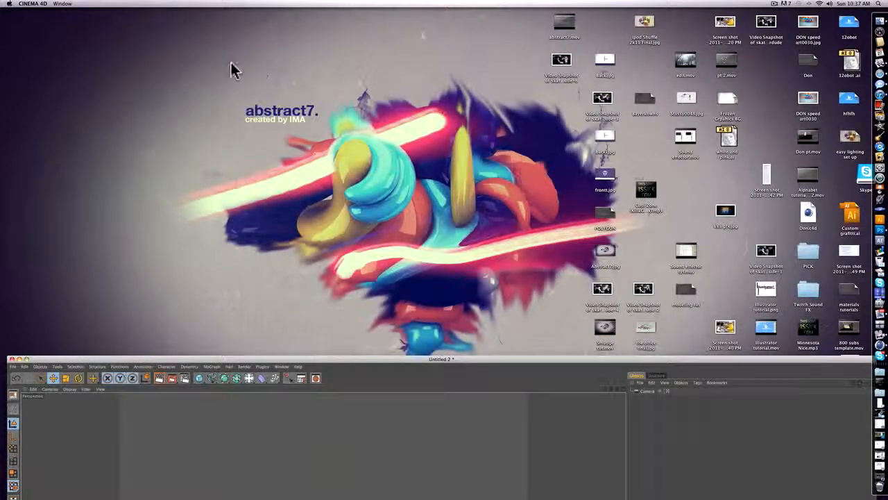
left_click_drag(211, 61, 435, 209)
left_click_drag(231, 95, 583, 339)
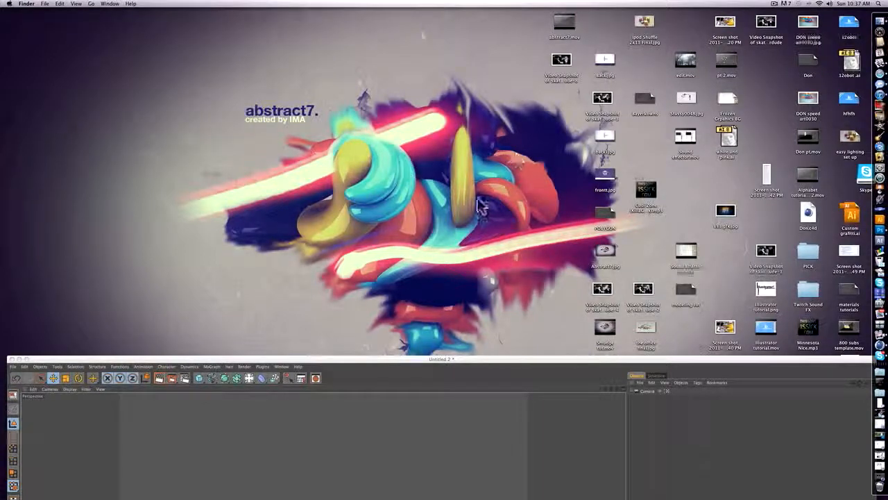
left_click_drag(485, 360, 476, 12)
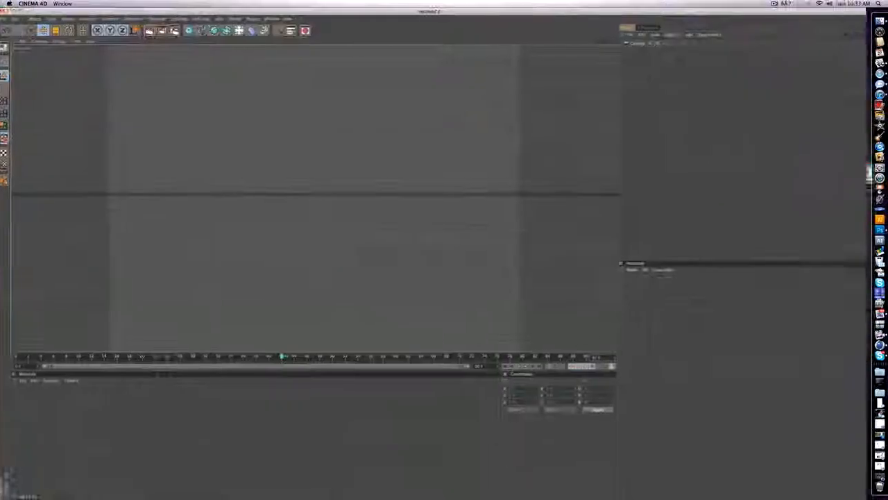
Add a capsule at the scene's centre and enlarge it to a 65 ft radius and 247 ft height.
left_click(191, 31)
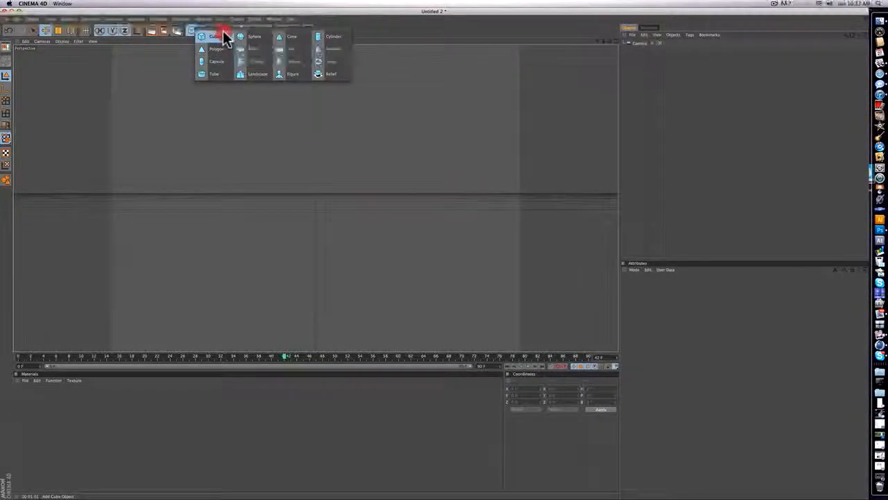
left_click(216, 61)
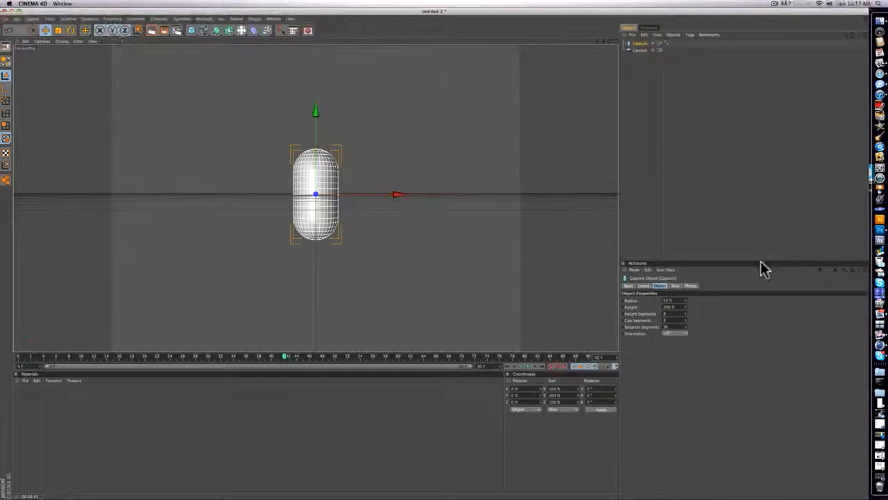
left_click_drag(686, 300, 686, 294)
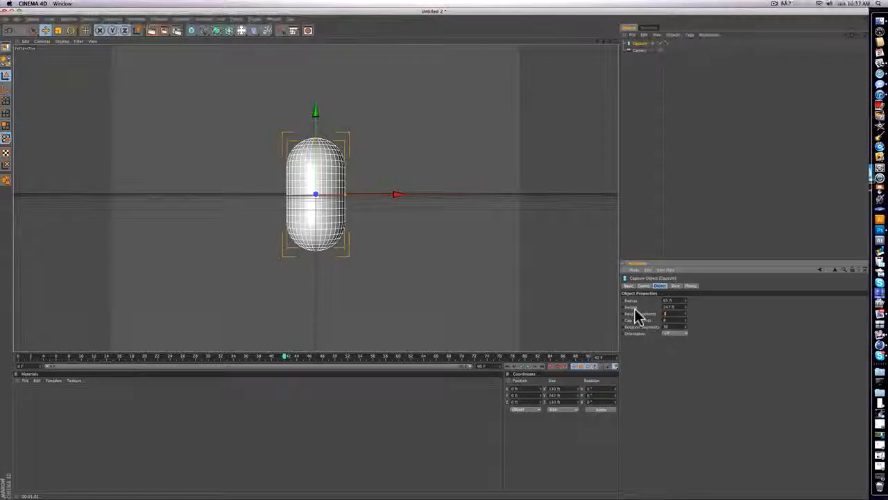
Set the capsule's height, cap and rotation segments to 150 each and deselect it.
type("150")
key("Tab")
type("1")
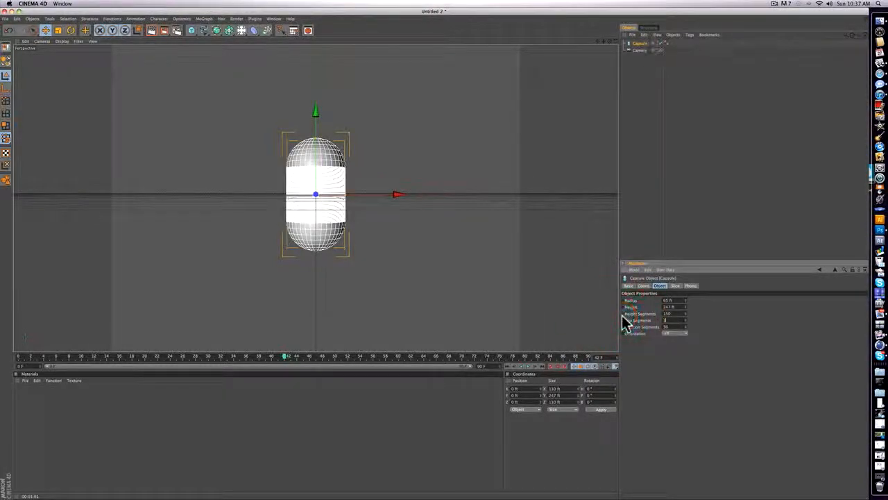
type("50")
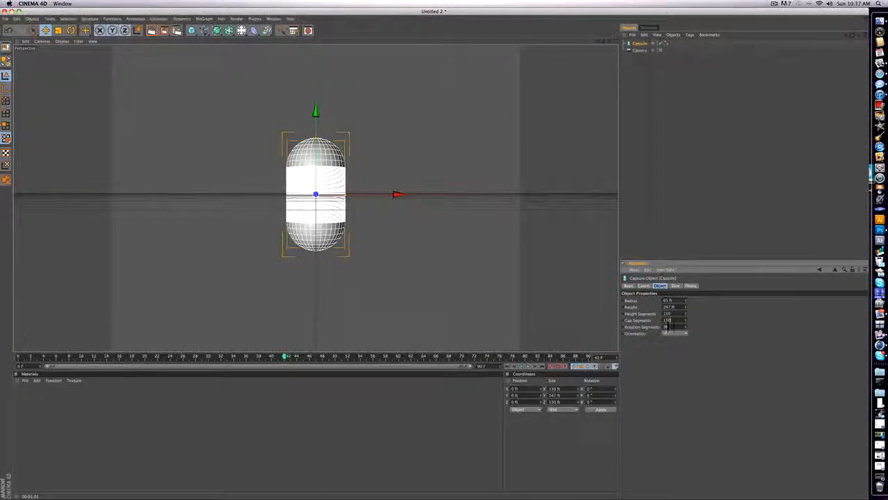
left_click(566, 318)
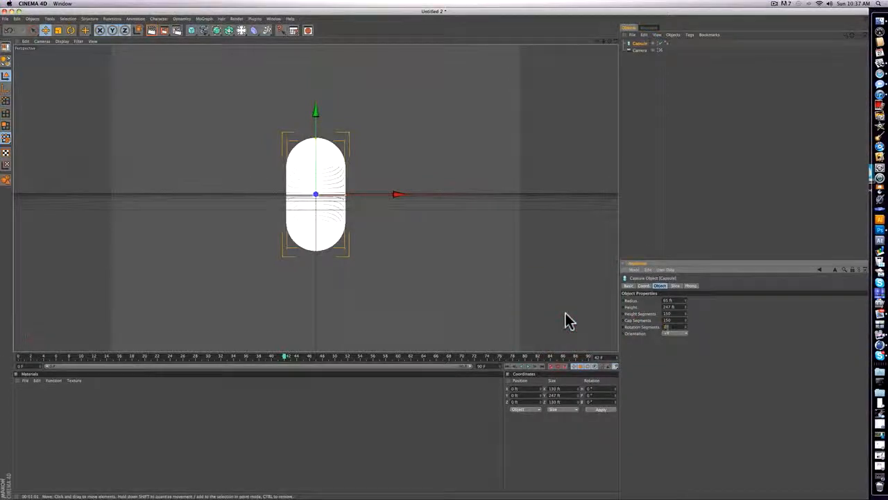
left_click(682, 158)
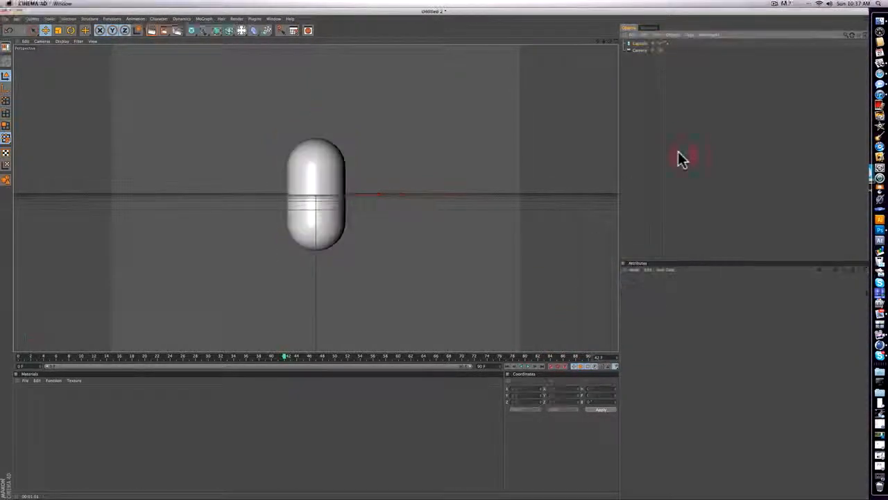
left_click(635, 44)
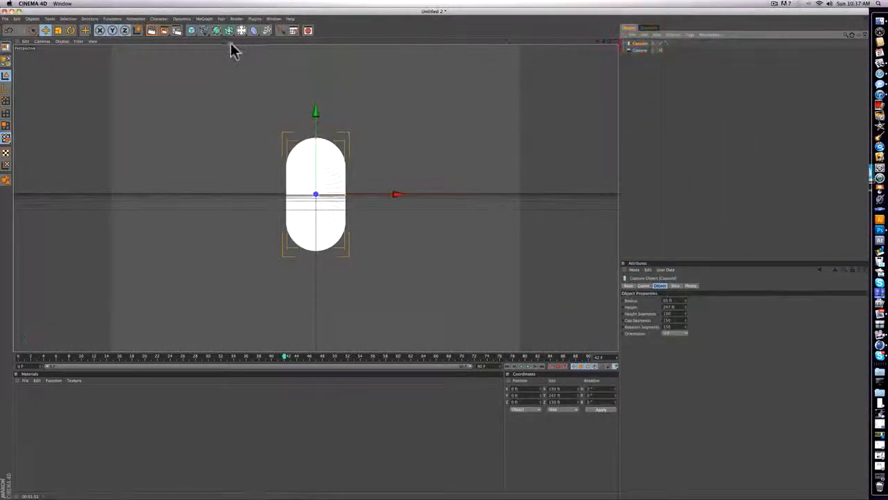
mouse_move(254, 31)
left_mouse_down()
mouse_move(263, 34)
mouse_move(241, 39)
left_mouse_up()
left_click(638, 89)
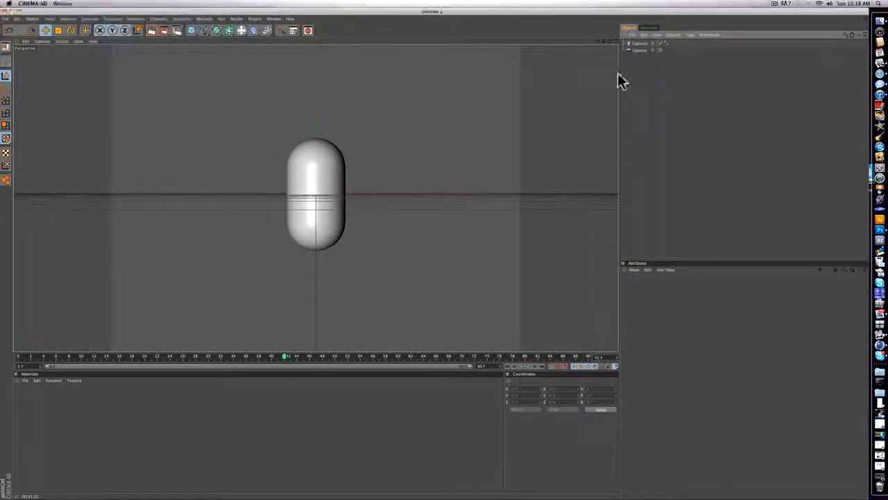
Add a torus around the capsule, reducing its ring radius to about 100 ft and thinning its pipe.
left_click_drag(192, 34, 324, 61)
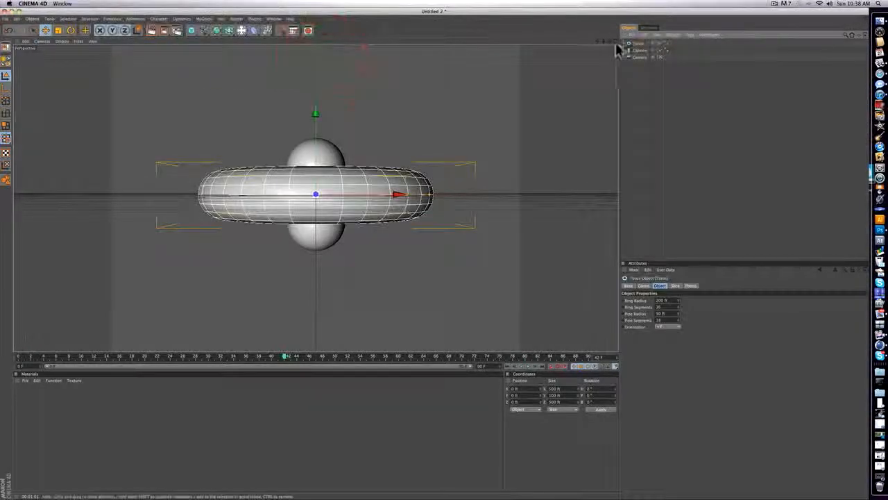
left_click_drag(610, 41, 611, 108)
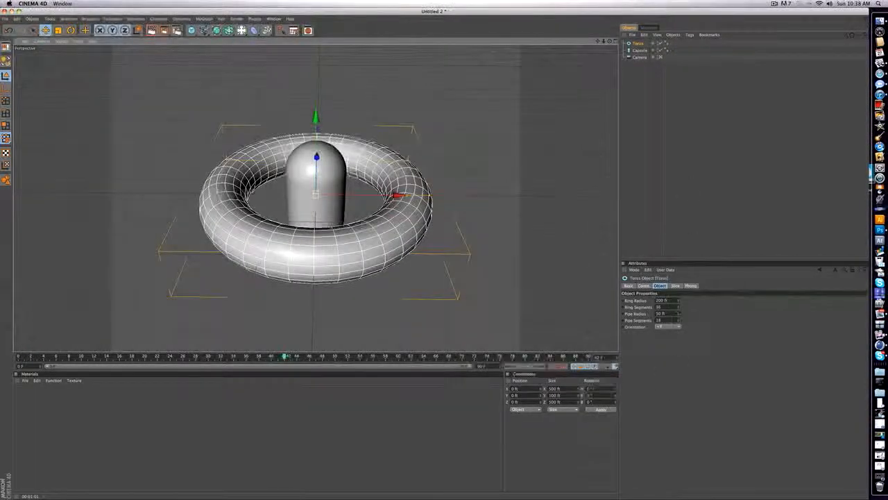
left_click_drag(679, 300, 679, 322)
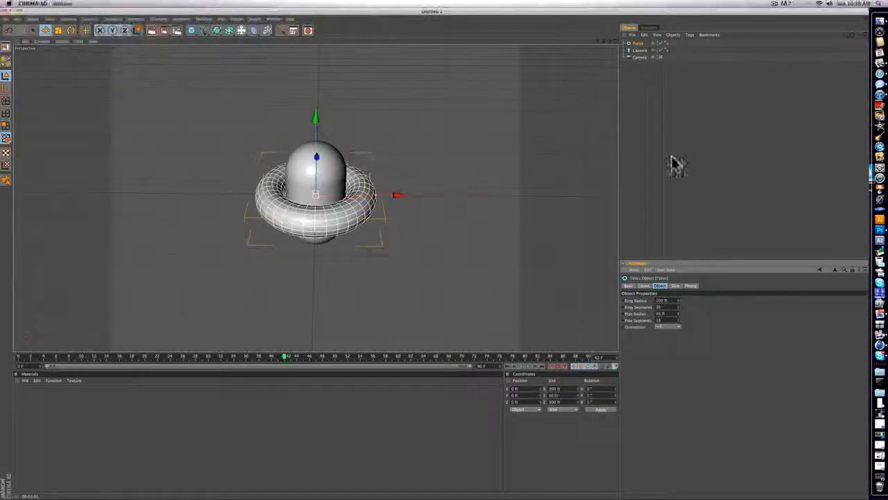
left_click(667, 104)
Add a sphere with a 64 ft radius and about 117 segments, placed above the capsule at Y about 195 ft.
left_click_drag(610, 41, 610, 5)
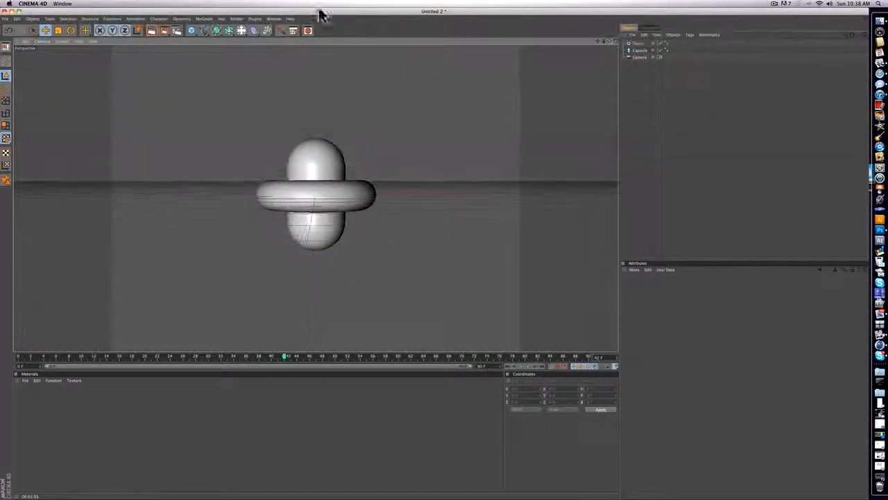
left_click(192, 33)
left_click(241, 40)
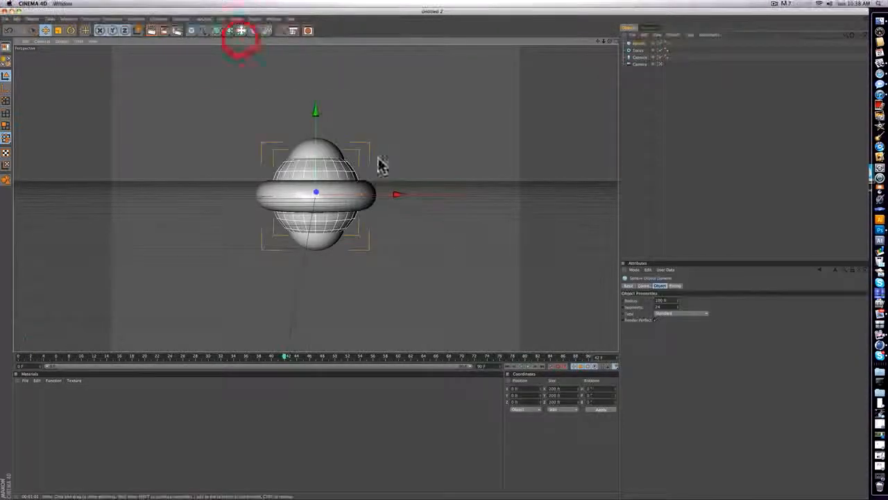
left_click_drag(678, 300, 678, 318)
left_click_drag(316, 112, 316, 23)
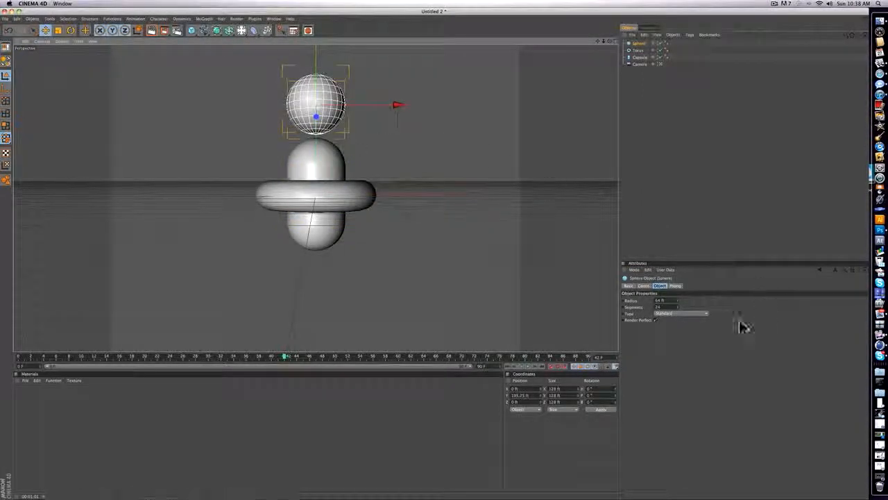
left_click_drag(678, 307, 678, 268)
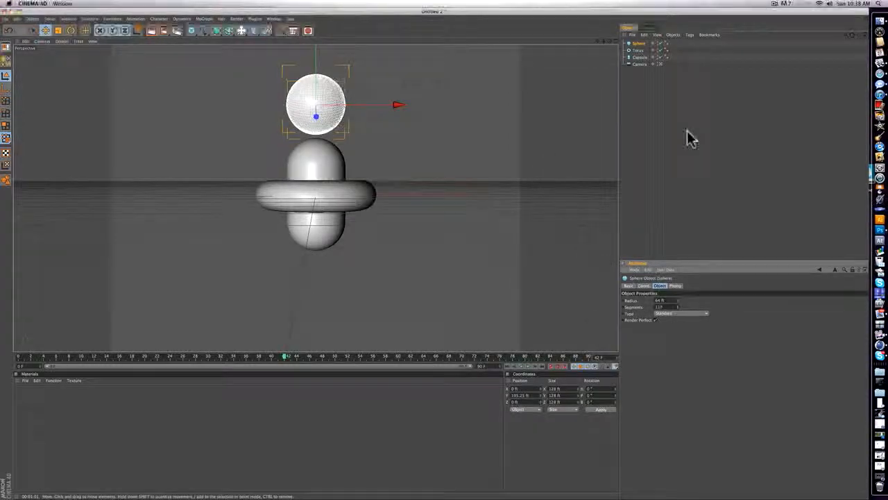
left_click(655, 155)
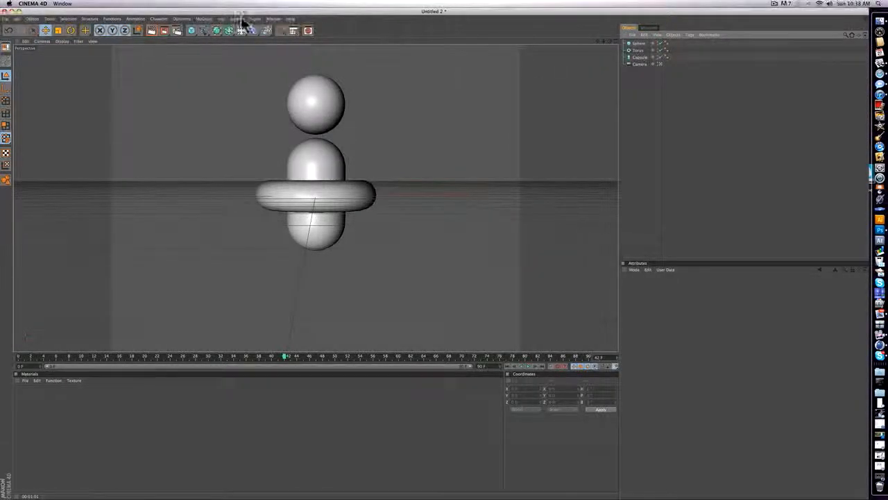
left_click(192, 32)
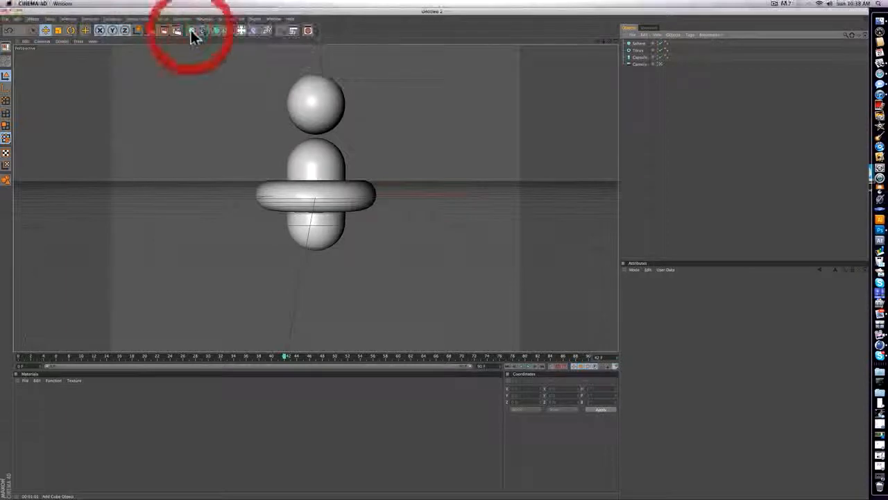
left_click(192, 31)
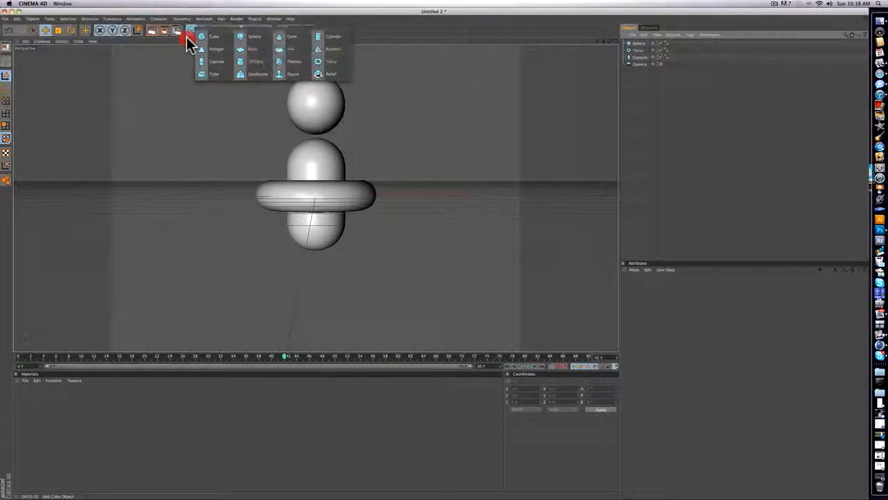
left_click(186, 37)
left_click(637, 44)
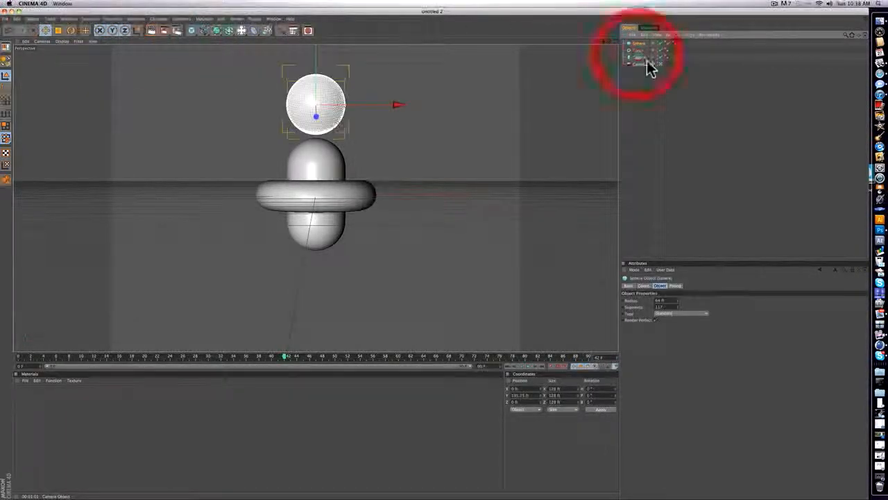
left_click(638, 58, "shift")
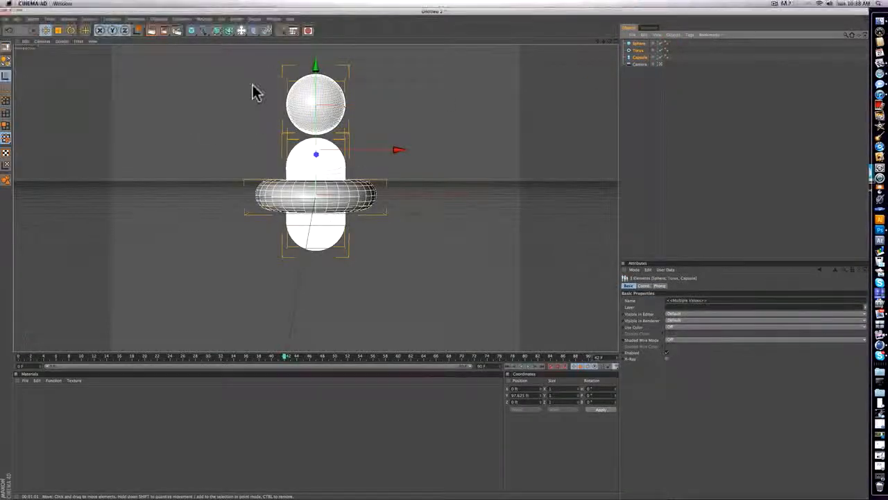
left_click(638, 83)
Raise the torus's ring and pipe segments to over 100 each for a smoother surface, and deselect it.
left_click(639, 58)
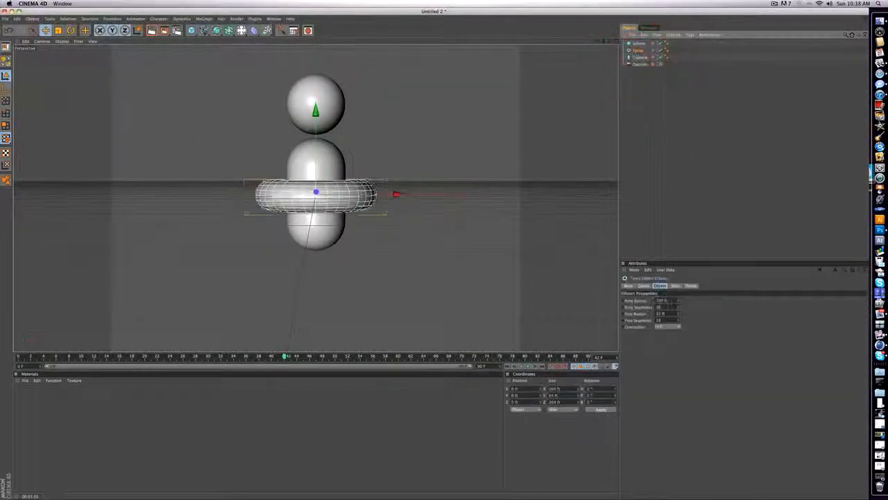
left_click_drag(678, 322, 678, 305)
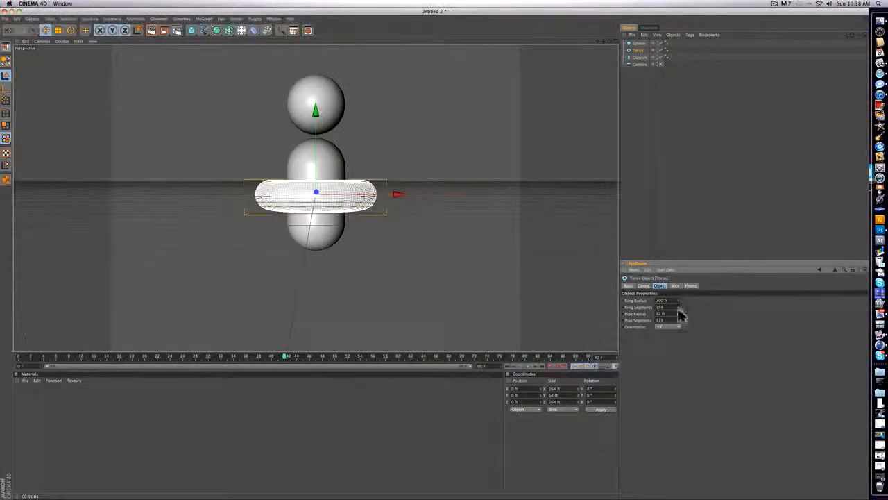
left_click(663, 187)
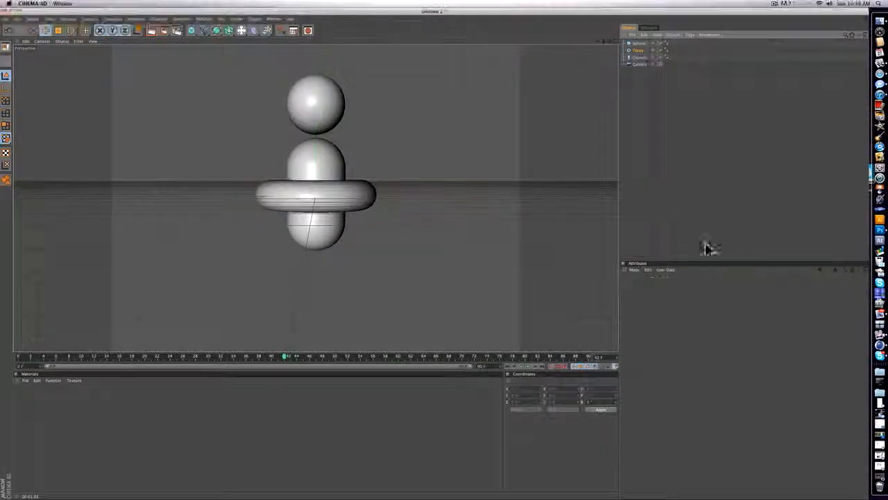
Group the sphere, torus and capsule under a null object and expand the group in the object hierarchy.
left_click(642, 44)
left_click(640, 57, "shift")
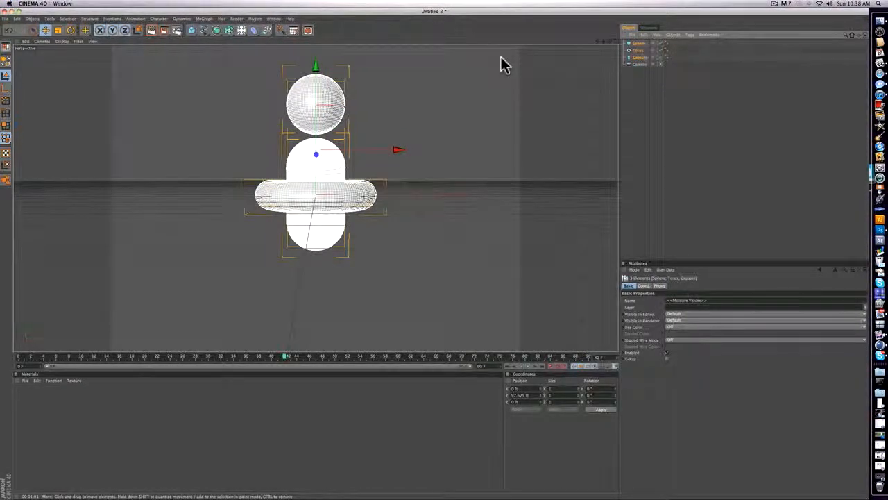
key("alt+g")
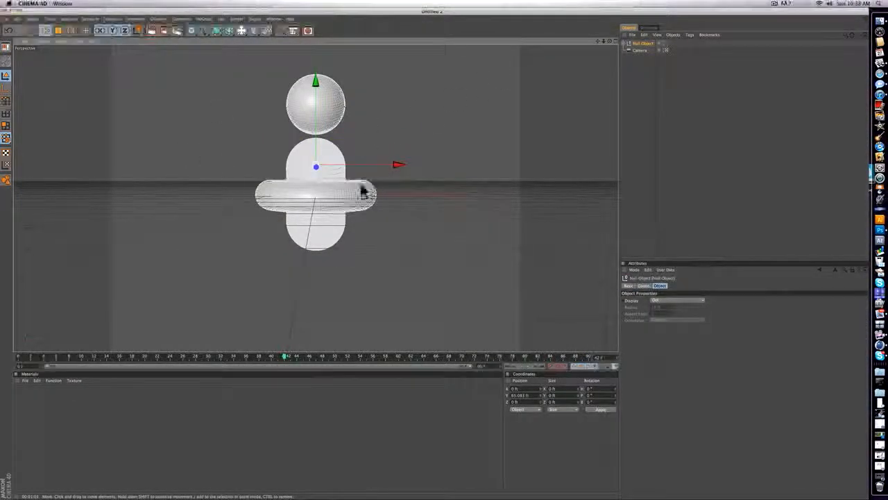
left_click(624, 44)
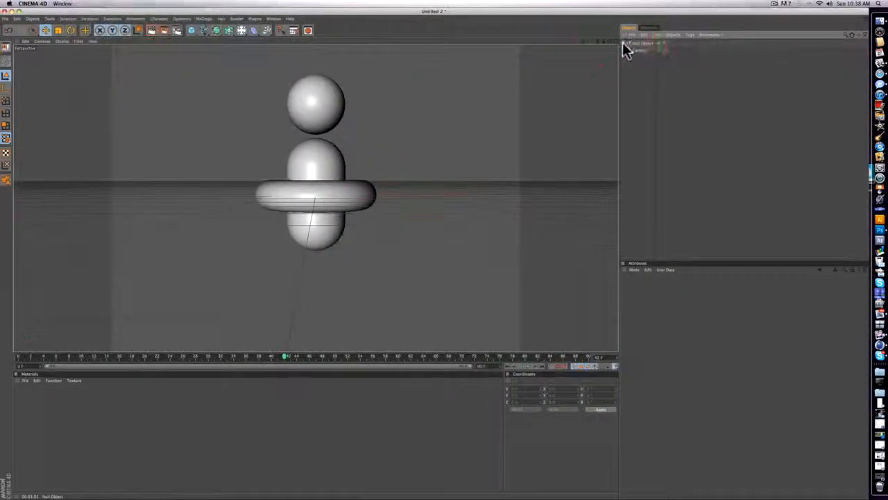
left_click(623, 43)
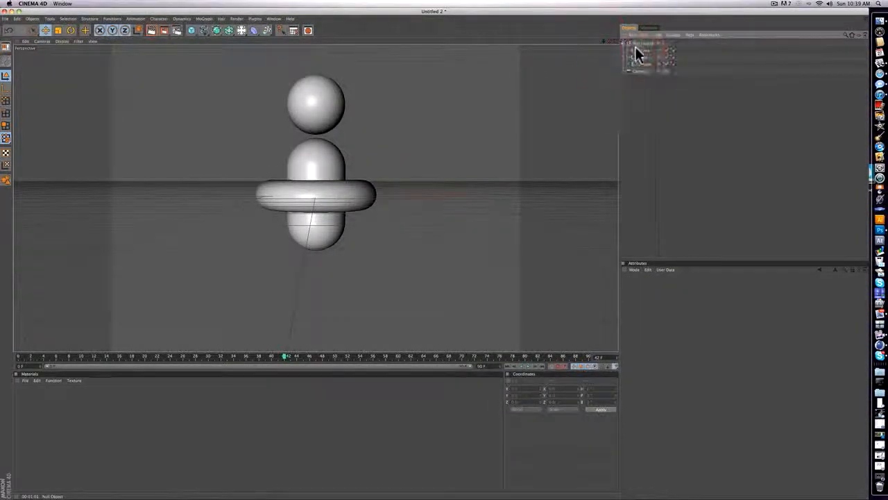
Add a Bend and a Twist deformer to the scene, and check the abstract7 artwork on the desktop as a reference.
left_click(251, 34)
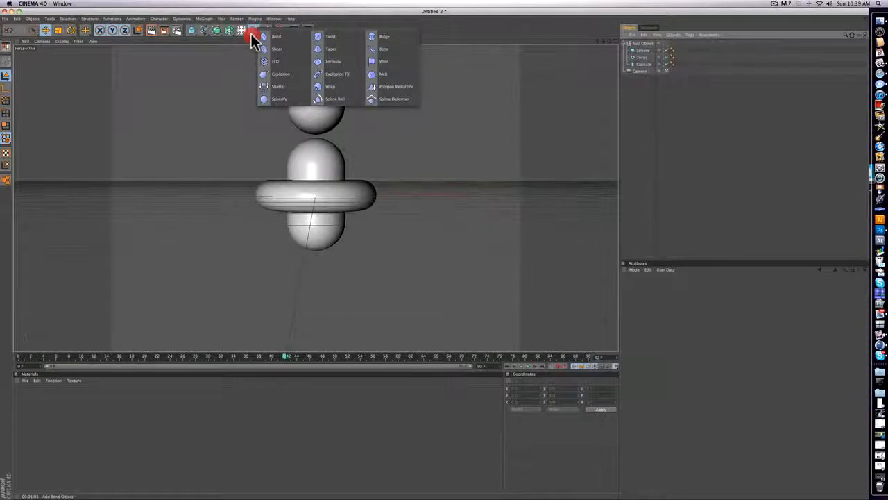
left_click(268, 36)
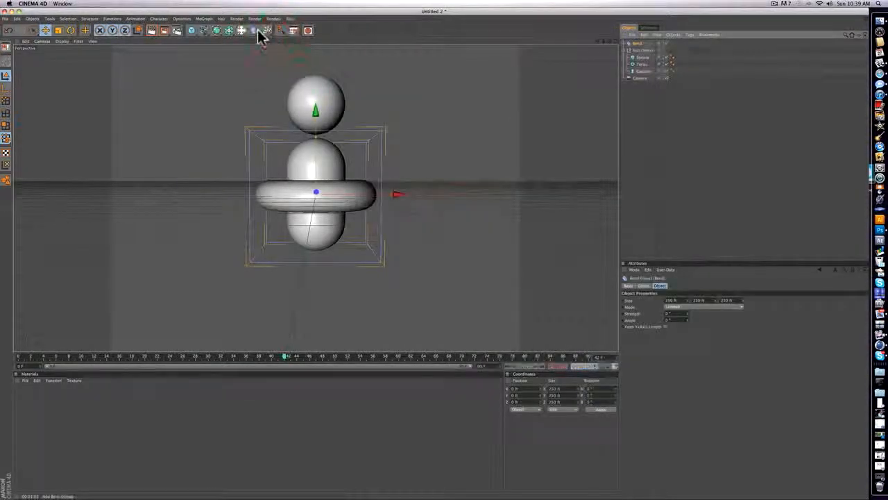
left_click(257, 34)
left_click(340, 45)
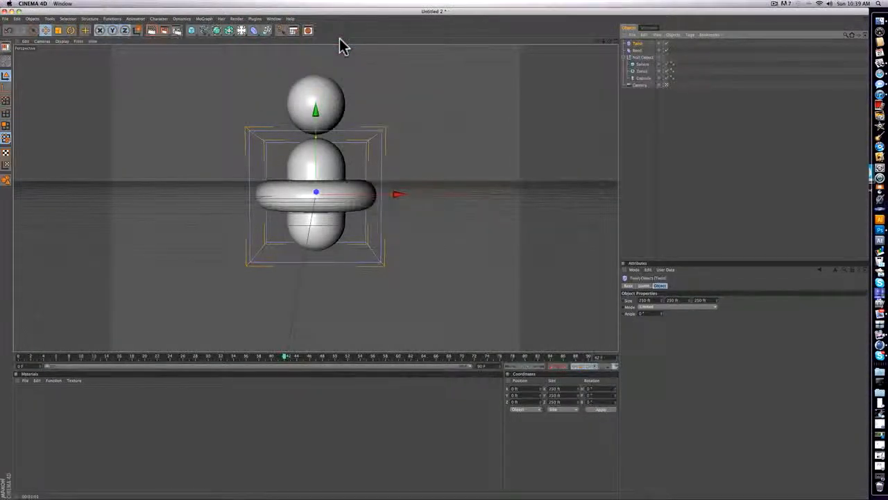
left_click_drag(337, 12, 374, 279)
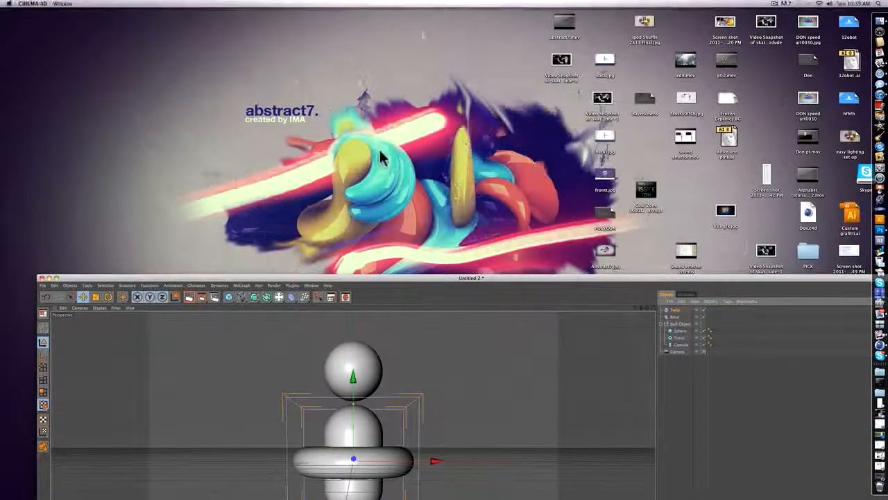
double_click(484, 284)
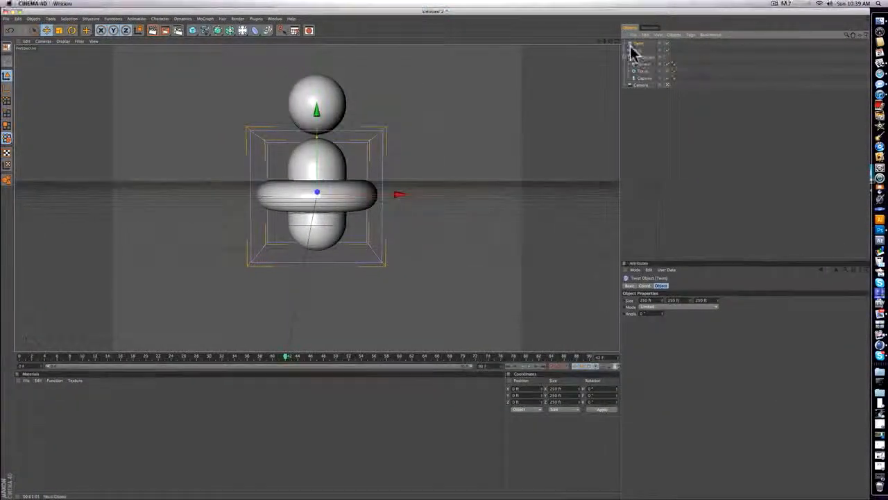
Move the Twist and Bend deformers into the null object, above the sphere, and deselect them.
left_click(635, 45)
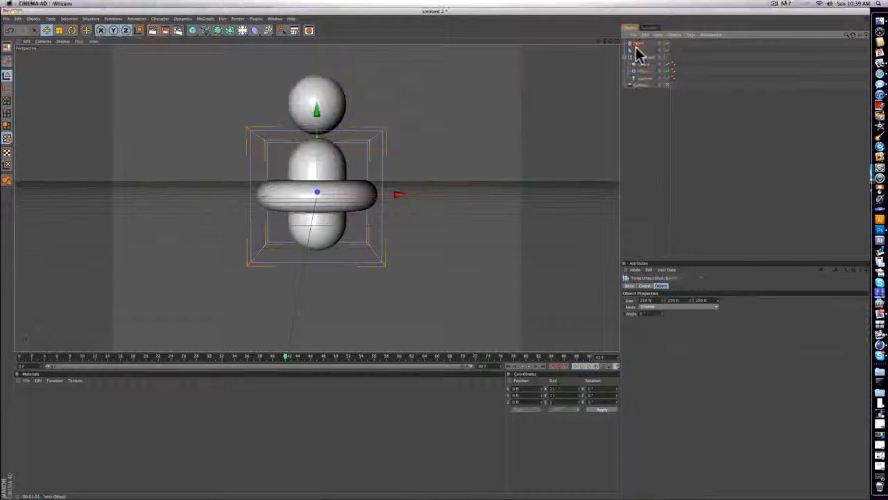
left_click_drag(638, 54, 640, 61)
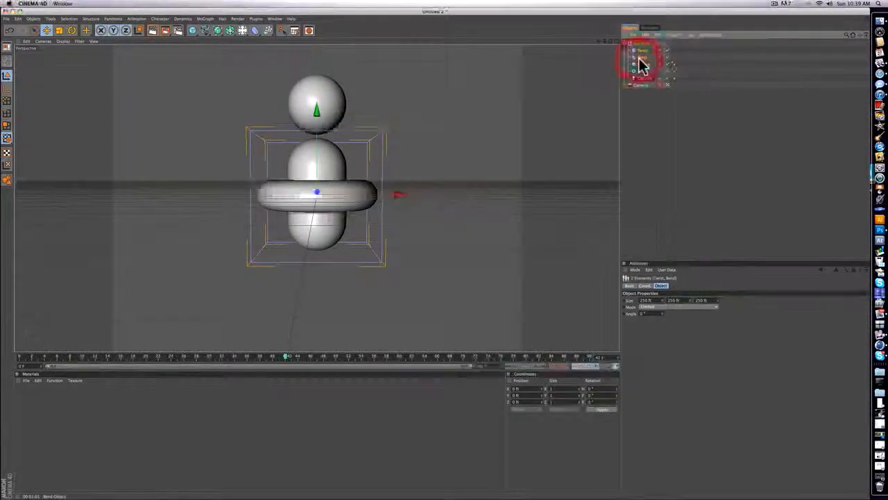
left_click(666, 143)
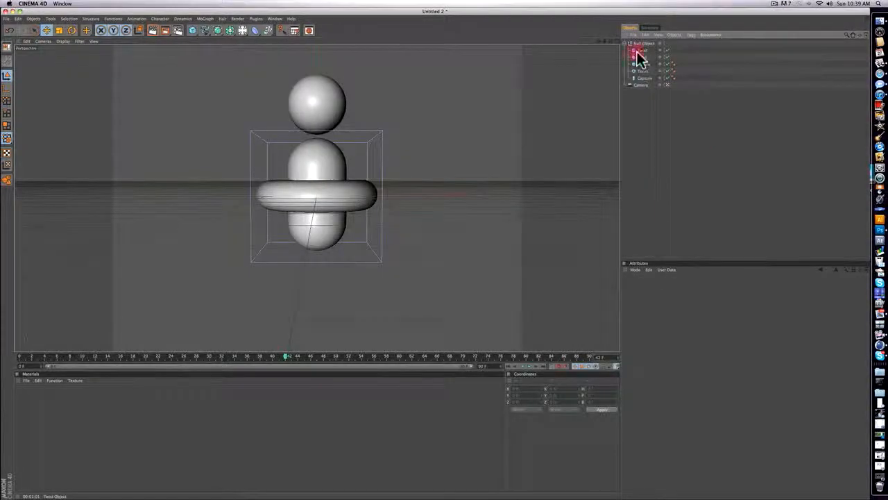
Set the Bend deformer's mode to Unlimited and give it a small negative strength and an angle just over 90°.
left_click(640, 59)
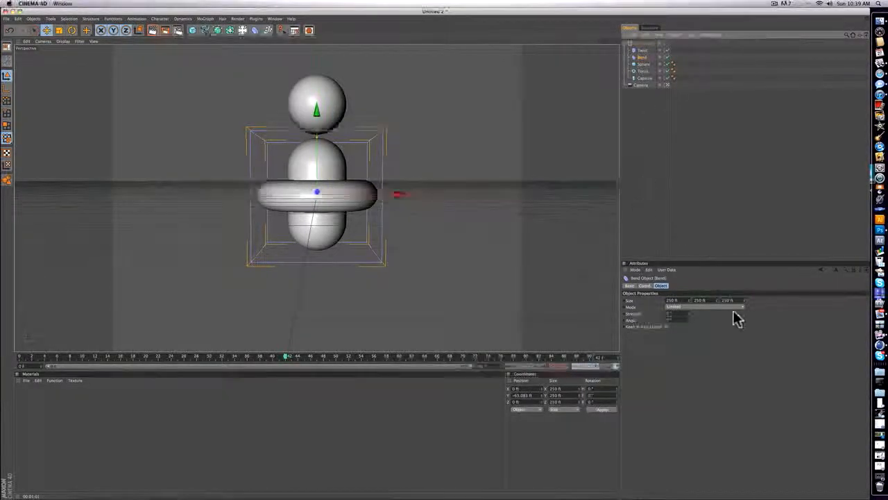
left_click(699, 306)
left_click(695, 325)
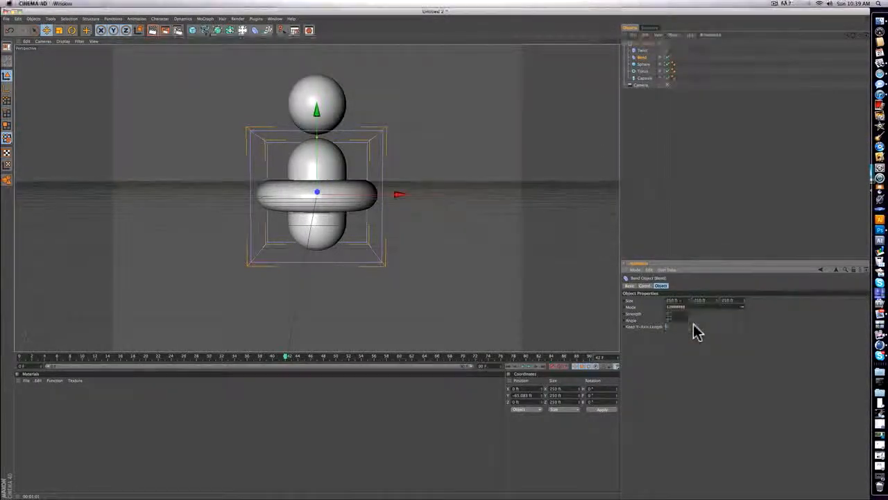
left_click(690, 307)
mouse_move(691, 313)
left_mouse_down()
mouse_move(690, 277)
mouse_move(690, 353)
mouse_move(688, 222)
mouse_move(691, 326)
left_mouse_up()
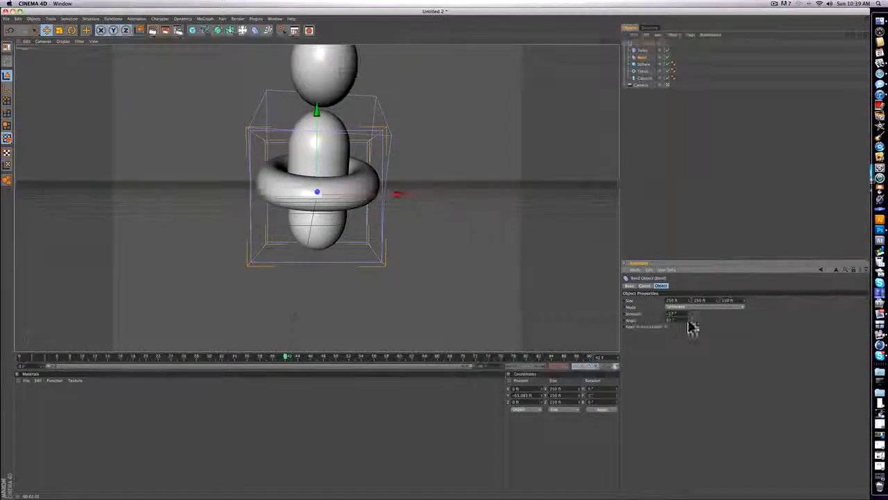
Set the Twist deformer to Unlimited with an angle of about 21° and place it below Bend in the group.
left_click(642, 50)
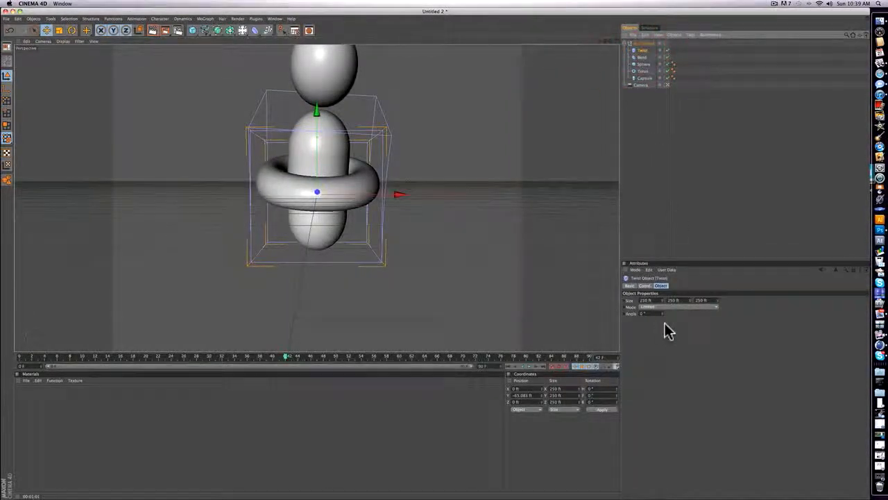
left_click(660, 308)
left_click(648, 323)
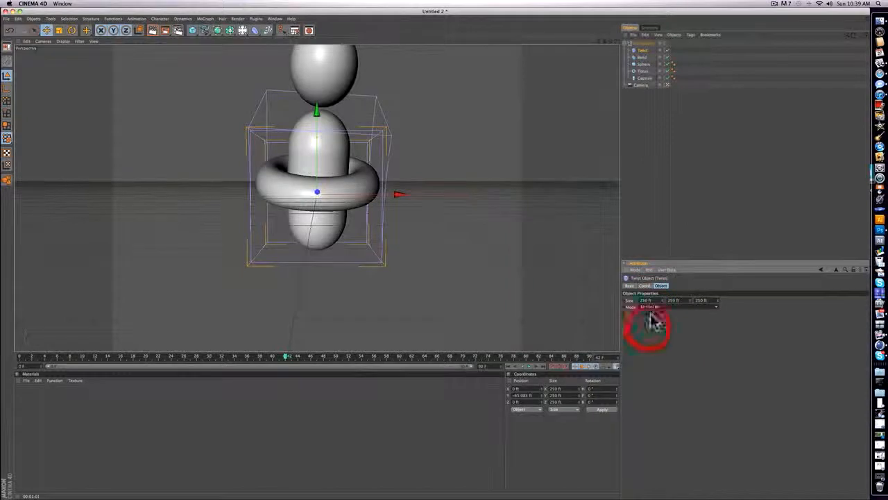
left_click_drag(662, 314, 663, 311)
left_click_drag(643, 50, 644, 63)
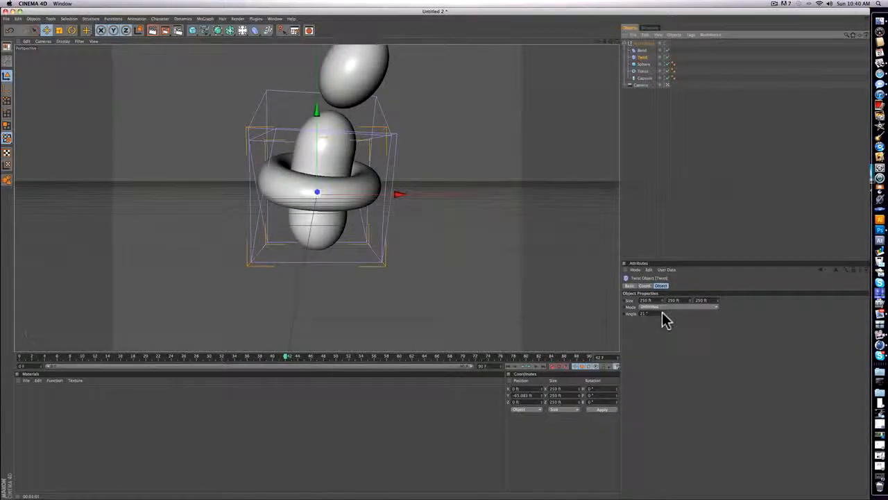
Increase the Twist deformer's angle well beyond 365° so the shapes coil tightly, and deselect it.
mouse_move(663, 314)
left_mouse_down()
mouse_move(663, 291)
mouse_move(663, 330)
left_mouse_up()
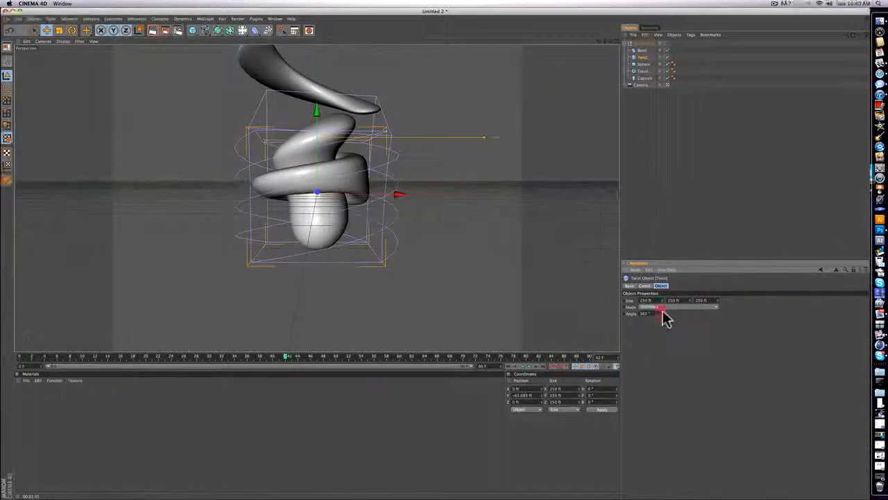
mouse_move(662, 313)
left_mouse_down()
mouse_move(663, 296)
mouse_move(665, 321)
left_mouse_up()
left_click(658, 236)
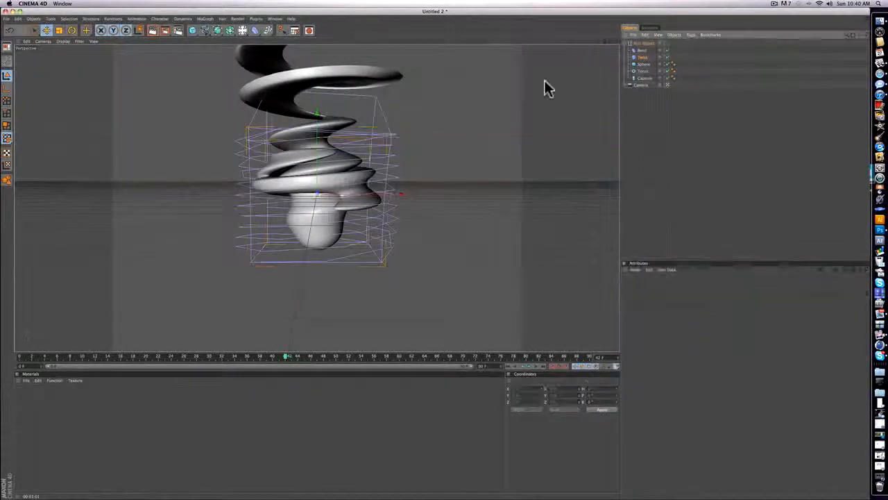
mouse_move(608, 38)
left_mouse_down()
mouse_move(608, 81)
mouse_move(609, 39)
left_mouse_up()
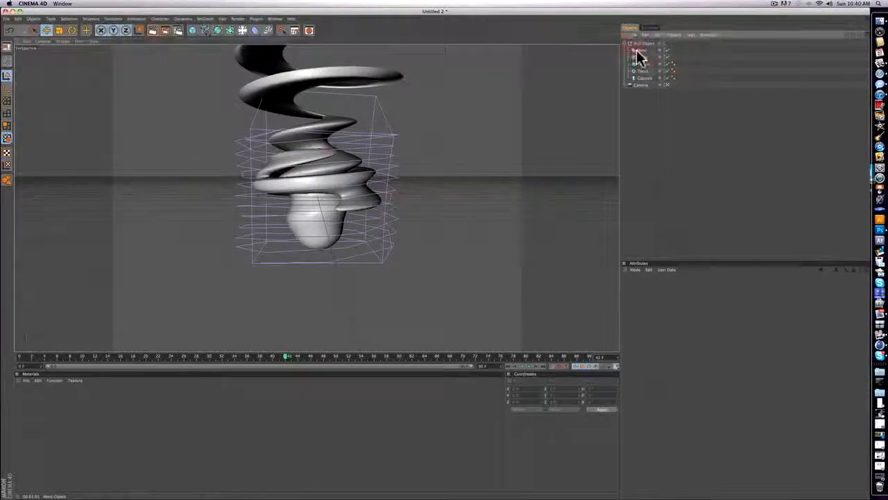
Adjust the Bend strength and reduce the Twist angle of the copied group so its shapes are less deformed.
left_click(634, 51)
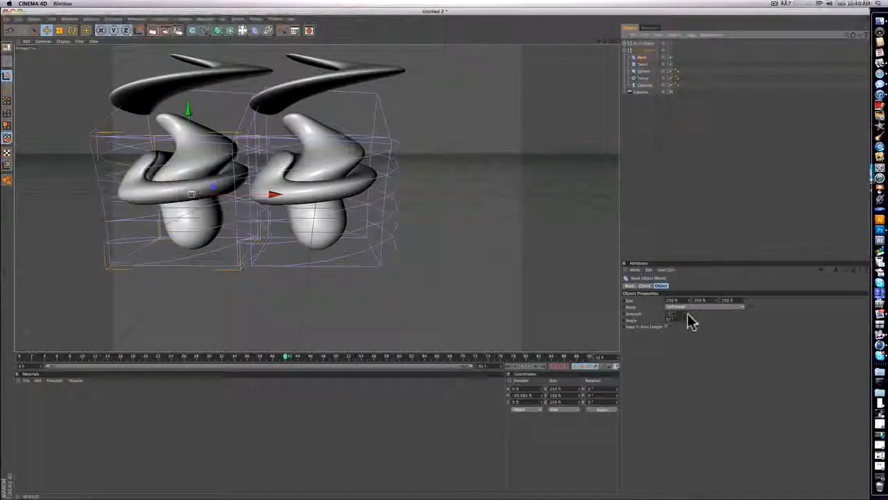
mouse_move(688, 313)
left_mouse_down()
mouse_move(688, 351)
mouse_move(689, 319)
left_mouse_up()
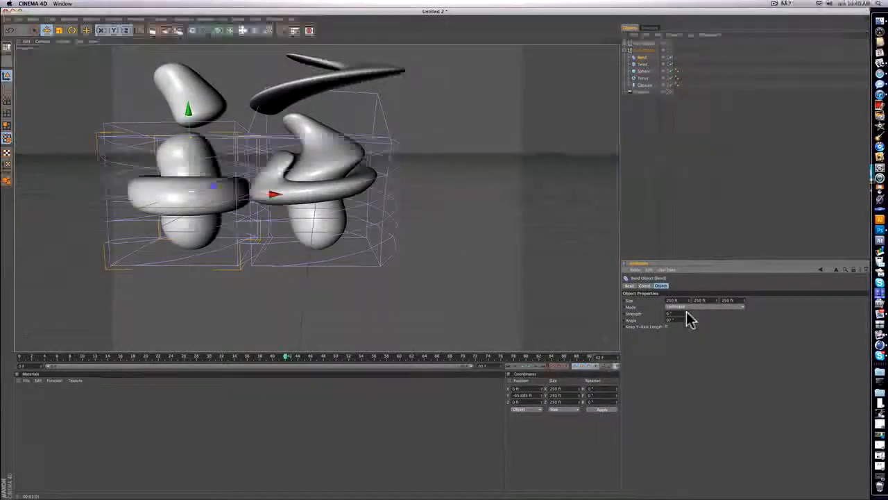
left_click(644, 65)
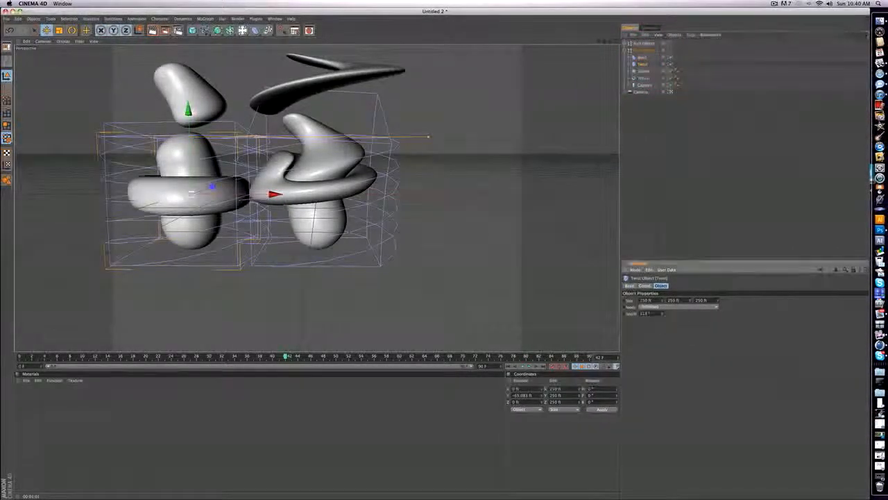
left_click_drag(662, 313, 662, 368)
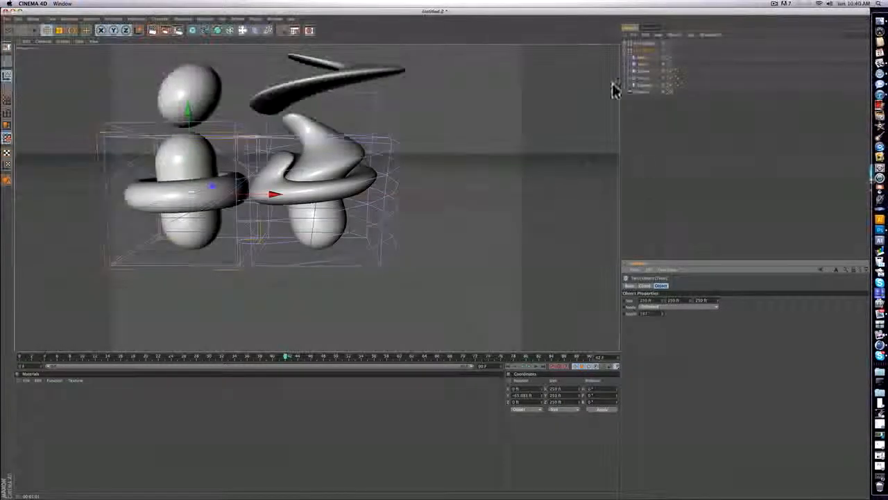
Shift the copied group's sphere along its X axis and delete the same group's torus.
left_click(643, 71)
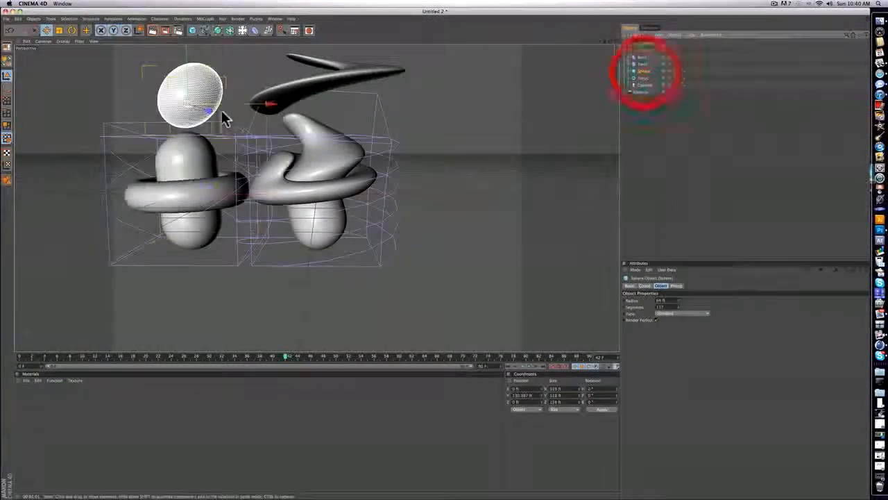
left_click_drag(270, 104, 96, 104)
left_click(642, 79)
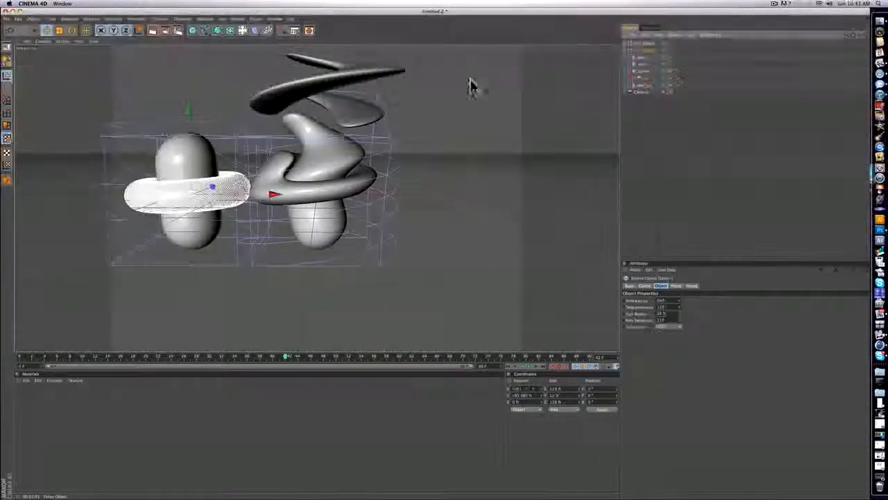
left_click_drag(187, 112, 259, 189)
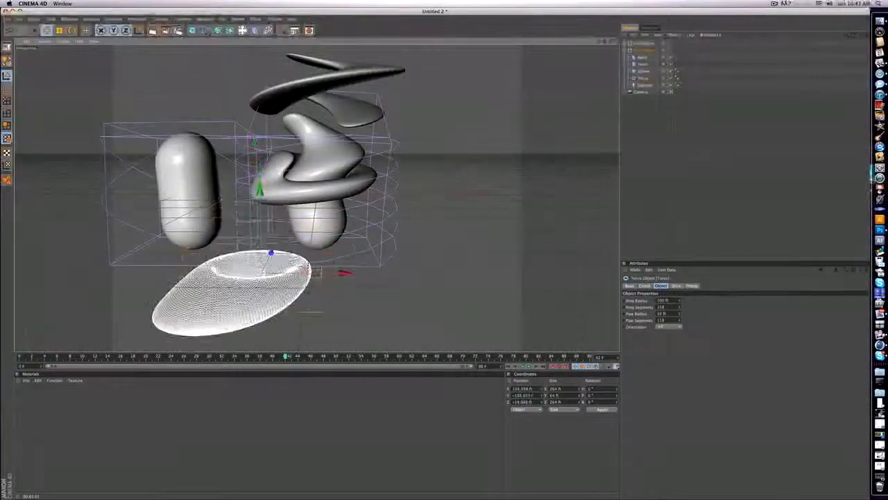
key("Delete")
Move the copied group's capsule along its X axis towards the original shapes so it slants, and deselect it.
left_click(643, 79)
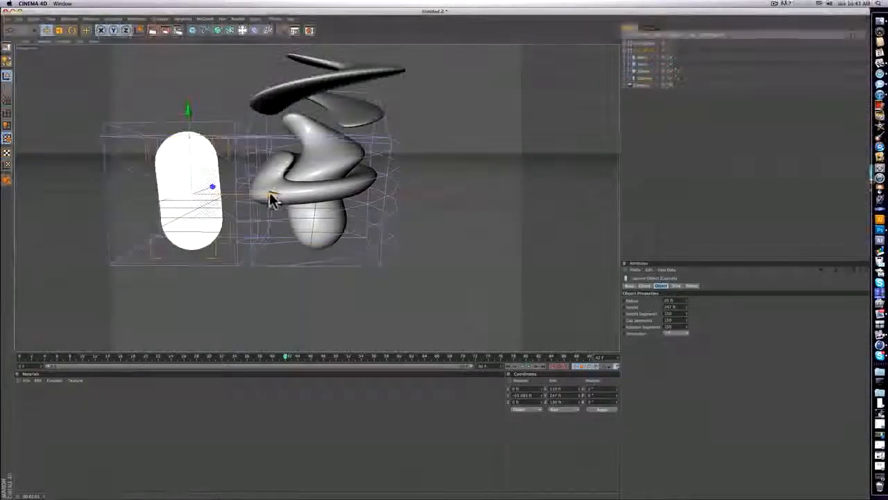
left_click_drag(273, 199, 357, 195)
left_click(710, 169)
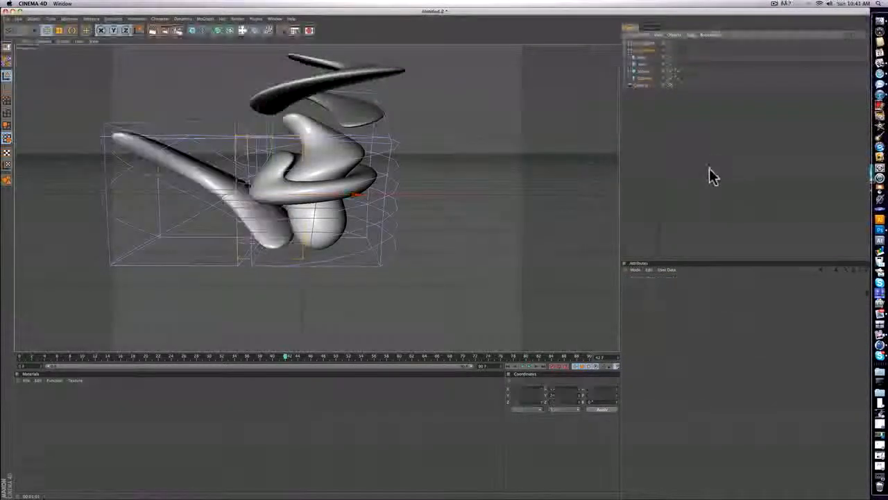
mouse_move(299, 13)
left_mouse_down()
mouse_move(300, 366)
mouse_move(318, 34)
mouse_move(284, 13)
mouse_move(298, 13)
left_mouse_up()
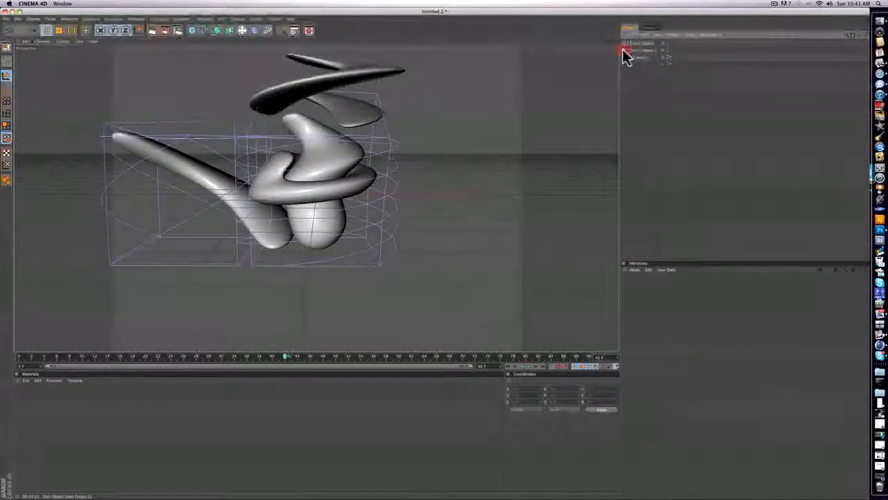
Group both null objects into one null, duplicate it, and shift the copy along the X axis.
left_click(637, 52)
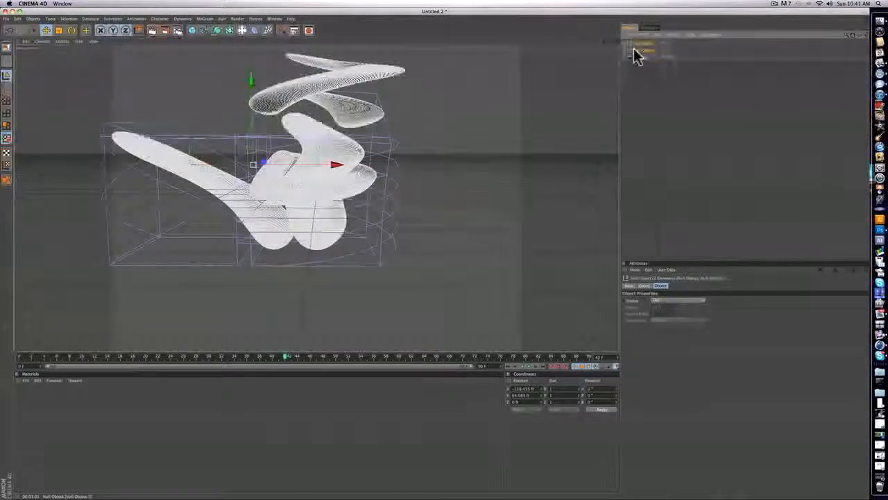
key("alt+g")
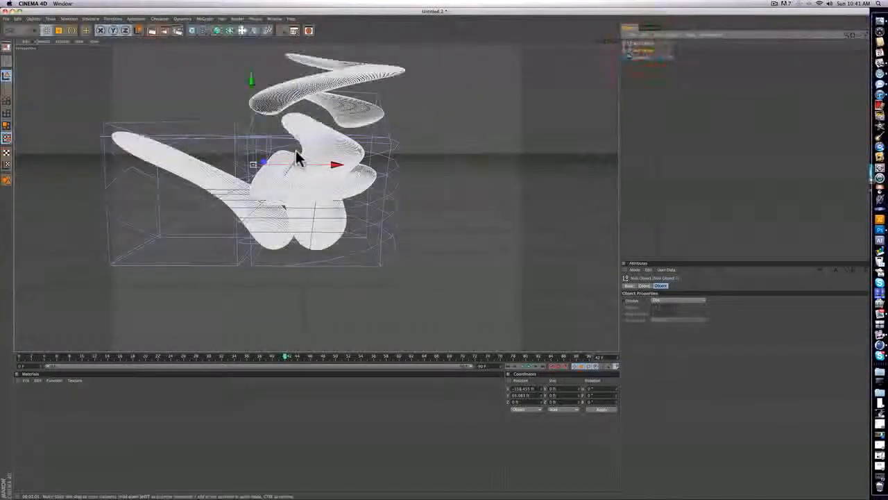
left_click_drag(319, 164, 417, 164)
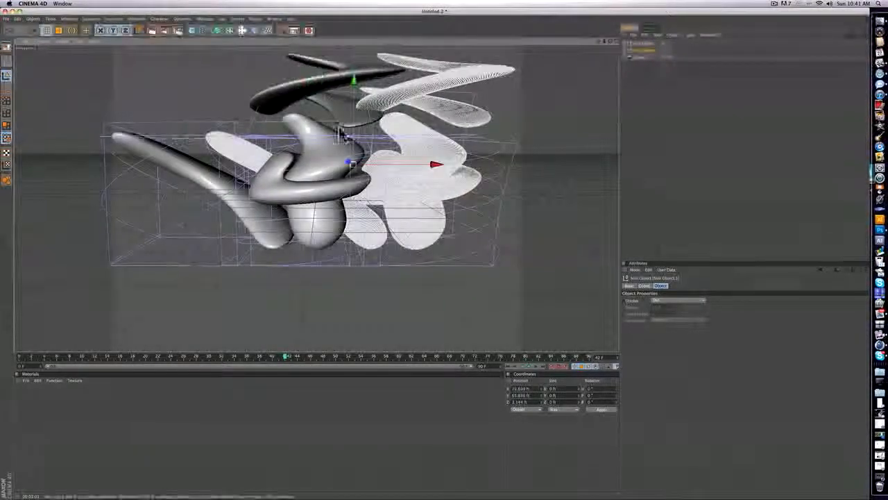
Rotate the duplicated group to about -42°, -150° and -9°, move it across behind the original shapes, and deselect it.
left_click(71, 31)
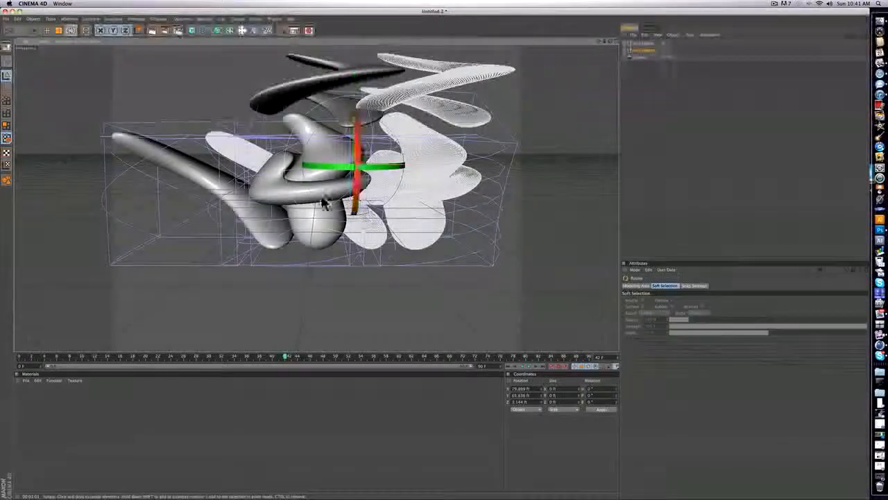
left_click_drag(353, 231, 382, 104)
left_click(680, 134)
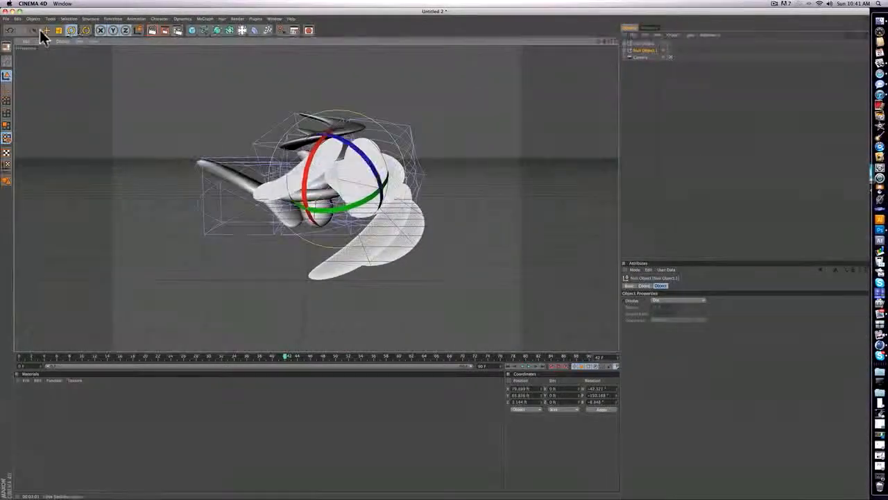
left_click(47, 31)
left_click_drag(411, 195, 297, 169)
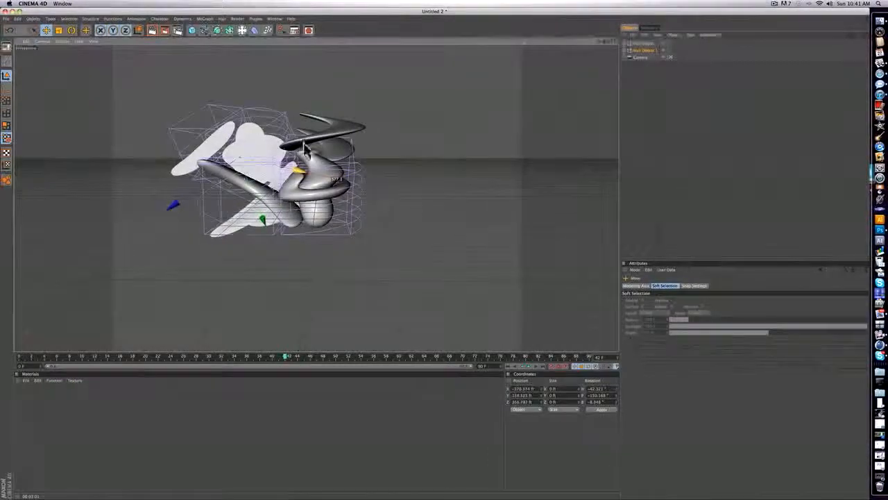
left_click(747, 141)
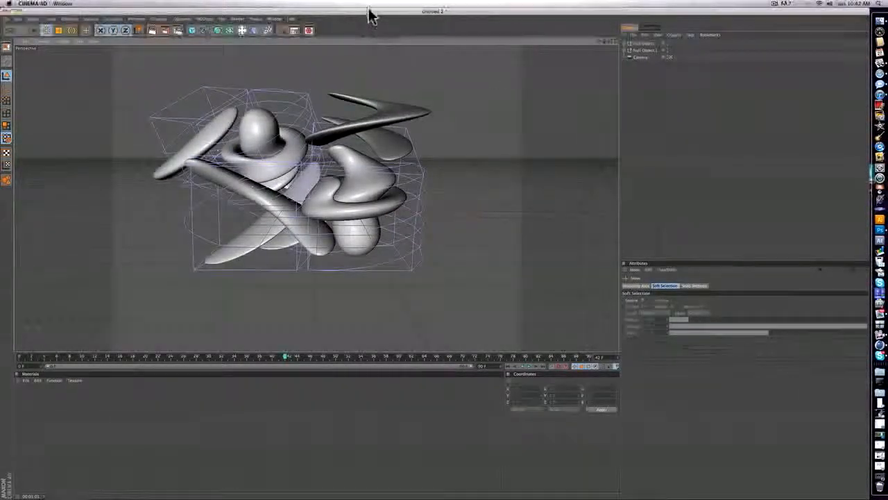
left_click_drag(366, 10, 388, 354)
left_click_drag(394, 12, 384, 11)
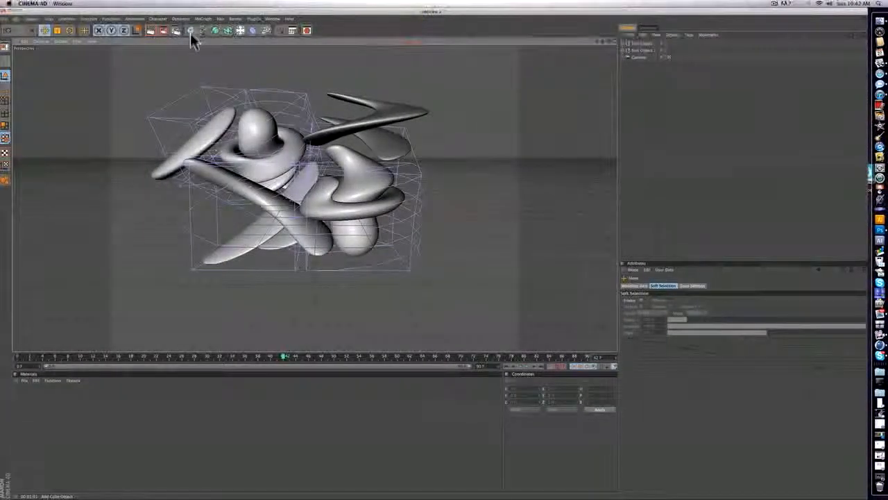
left_click_drag(190, 32, 402, 25)
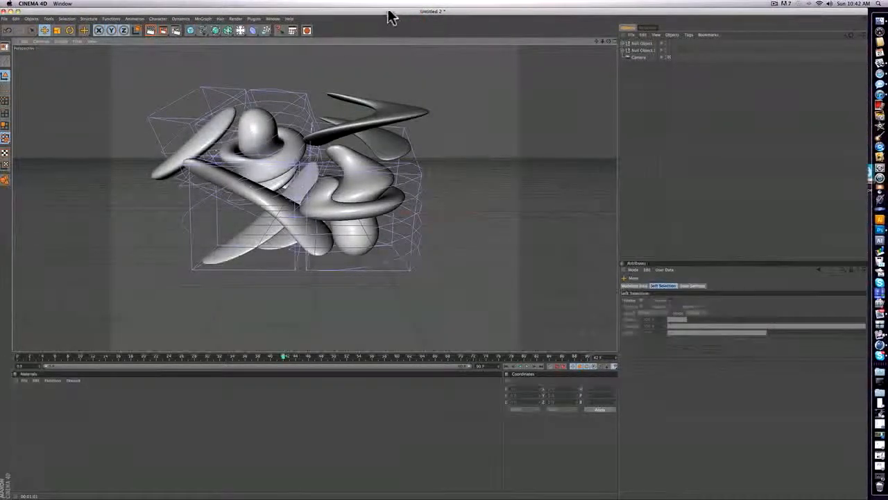
left_click(623, 44)
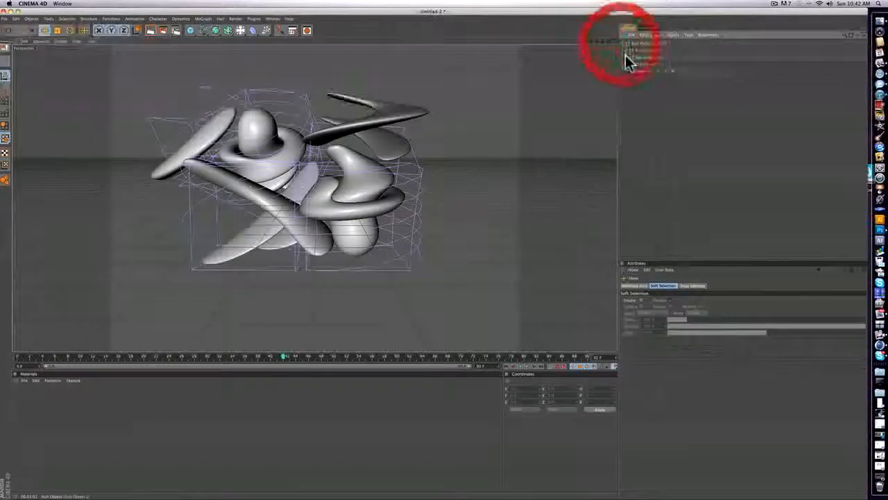
left_click(623, 45)
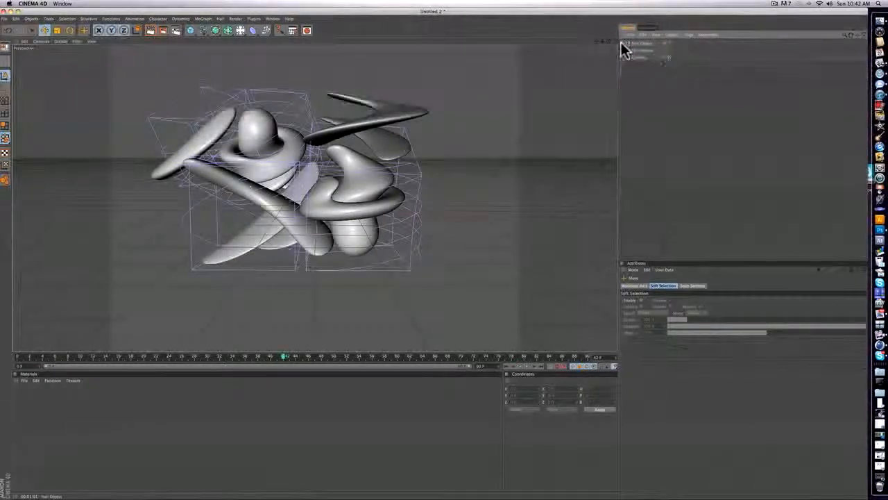
left_click(641, 45)
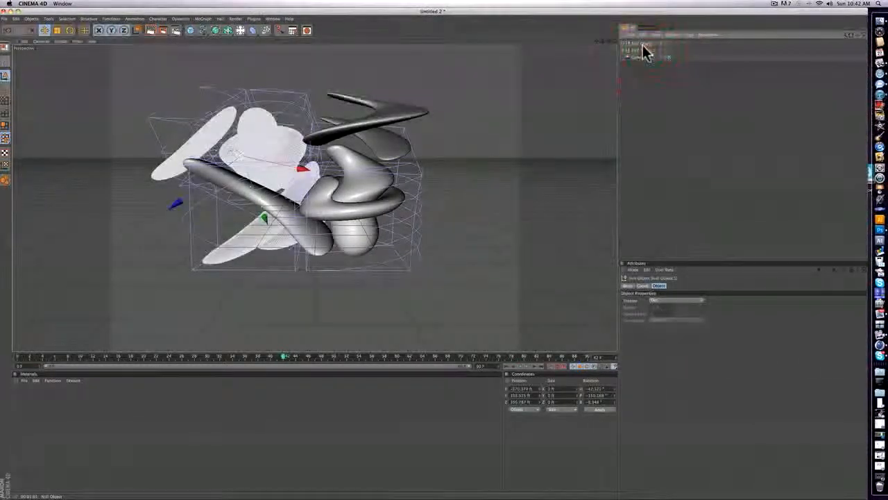
left_click(644, 50)
left_click(638, 89)
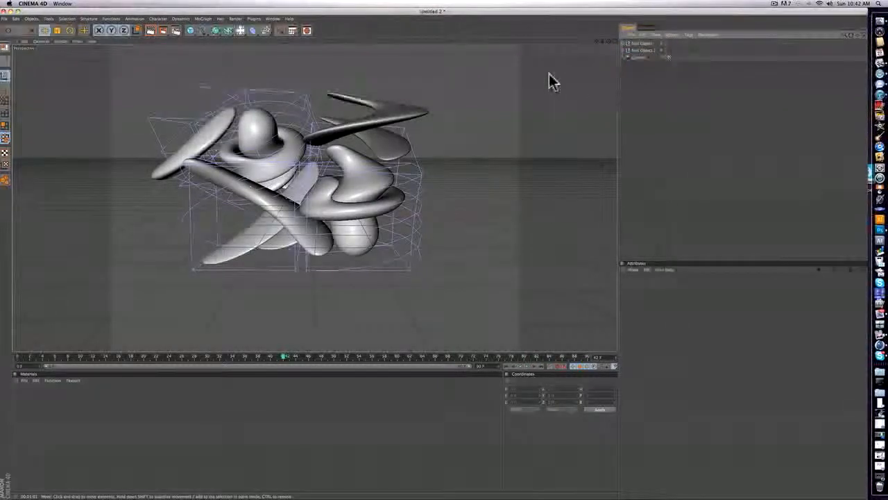
scroll(549, 73, "up", 6)
scroll(549, 73, "down", 6)
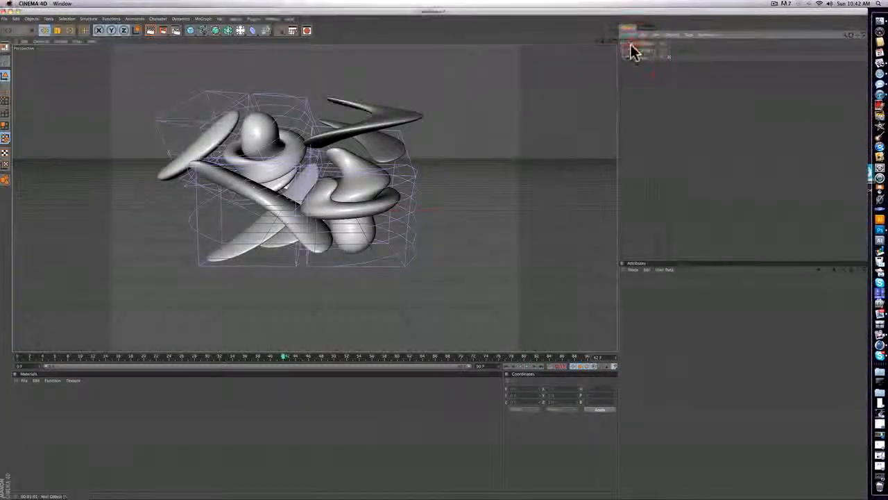
left_click(633, 52)
left_click(639, 111)
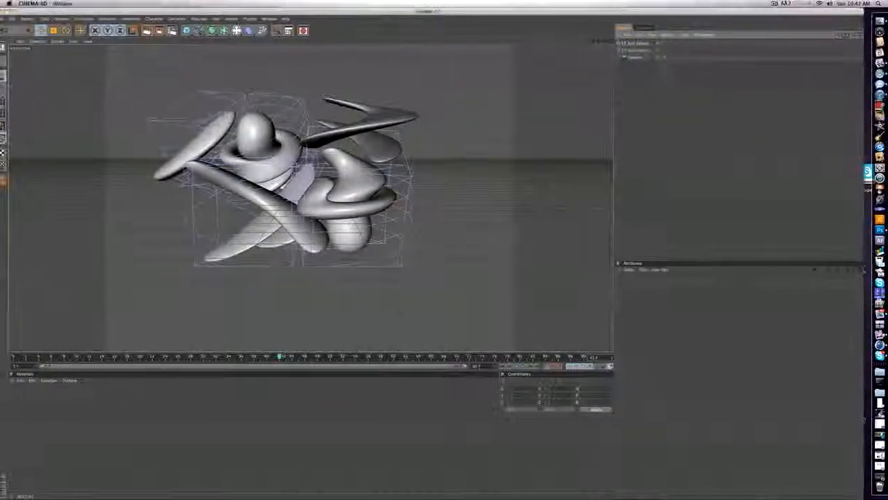
left_click(412, 6)
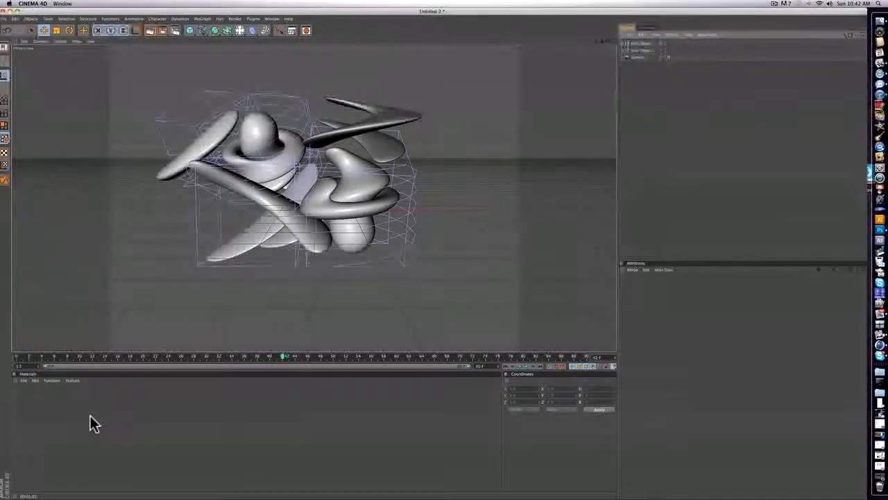
Create a new material and set its Color channel to light blue, RGB 22, 204, 255.
double_click(19, 396)
double_click(19, 393)
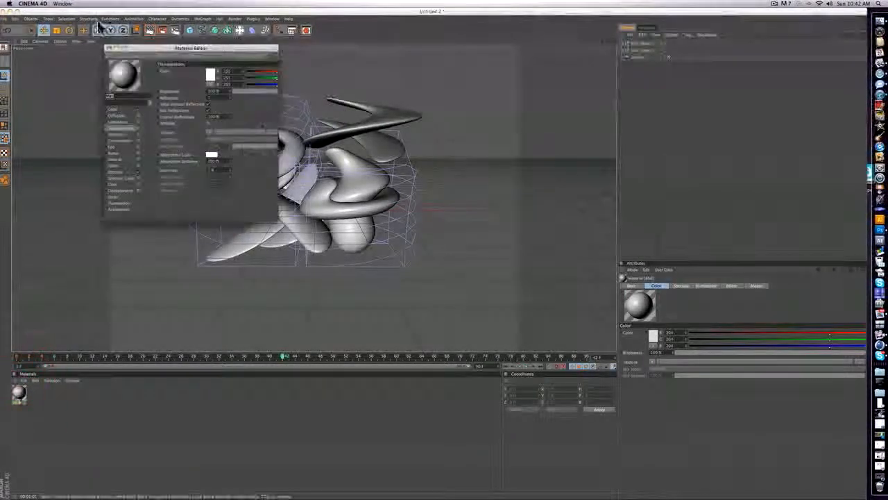
left_click_drag(130, 48, 287, 257)
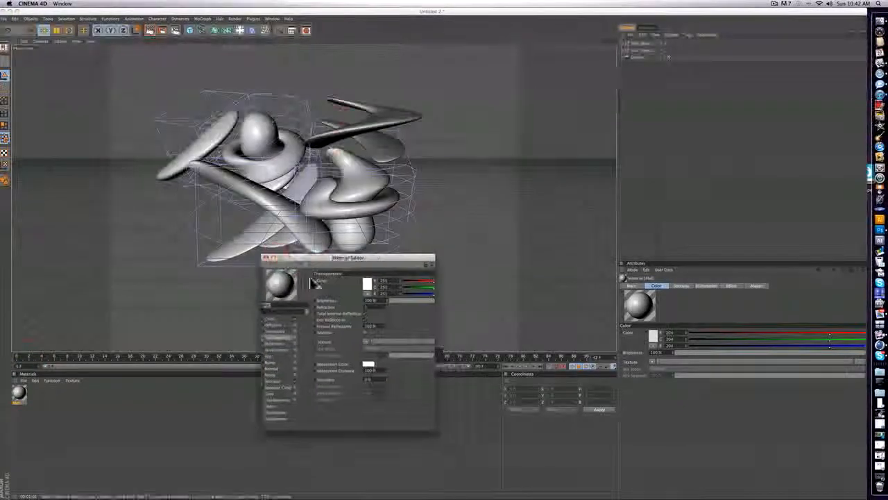
left_click(283, 319)
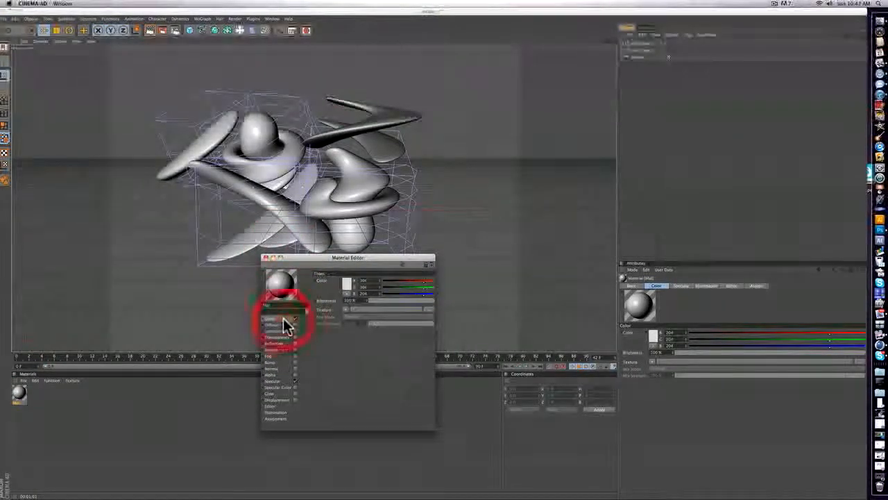
left_click(351, 284)
left_click_drag(366, 261, 347, 255)
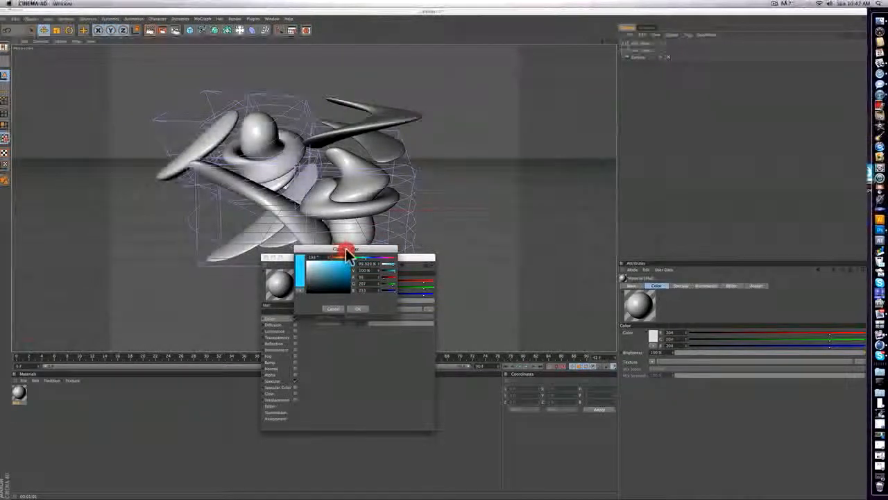
left_click(358, 308)
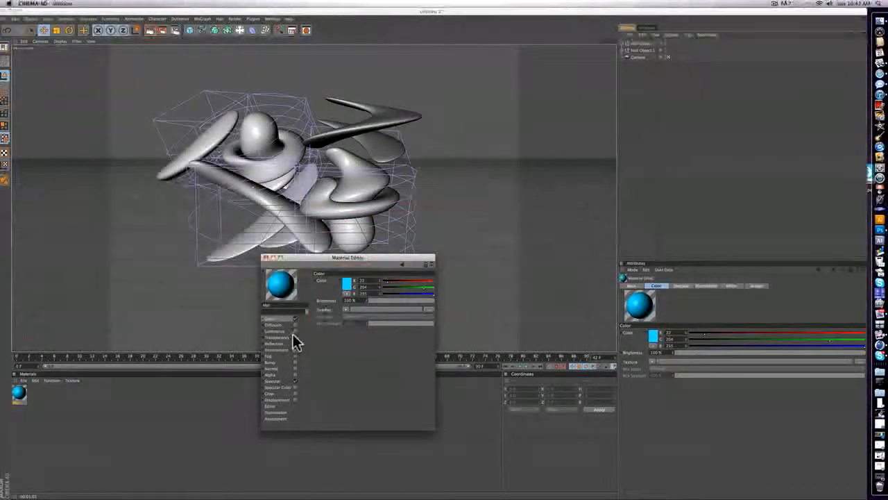
Enable the material's Luminance channel with a bright blue colour and lower its brightness to just under half.
left_click(296, 330)
left_click(347, 283)
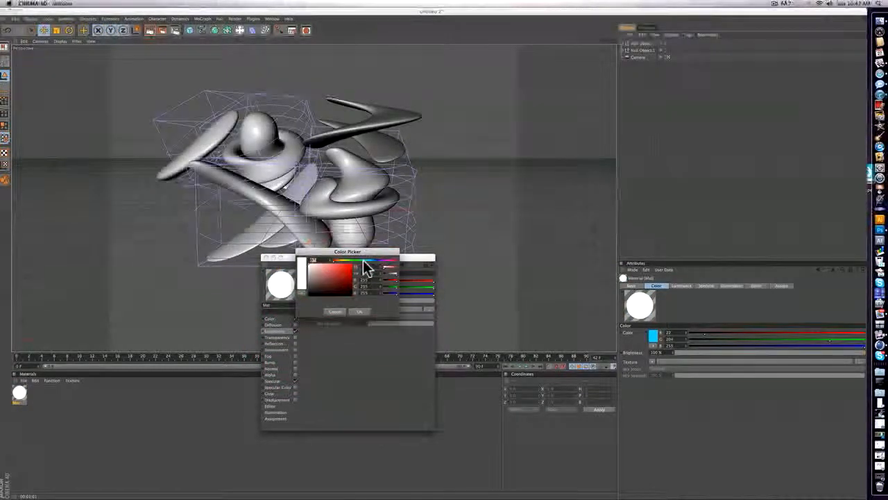
left_click_drag(363, 263, 397, 252)
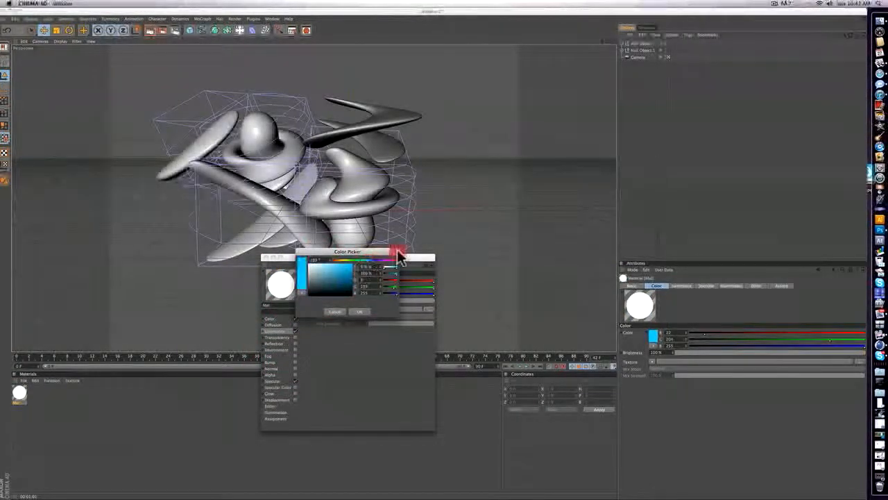
left_click(362, 311)
mouse_move(397, 299)
left_mouse_down()
mouse_move(386, 299)
mouse_move(401, 299)
left_mouse_up()
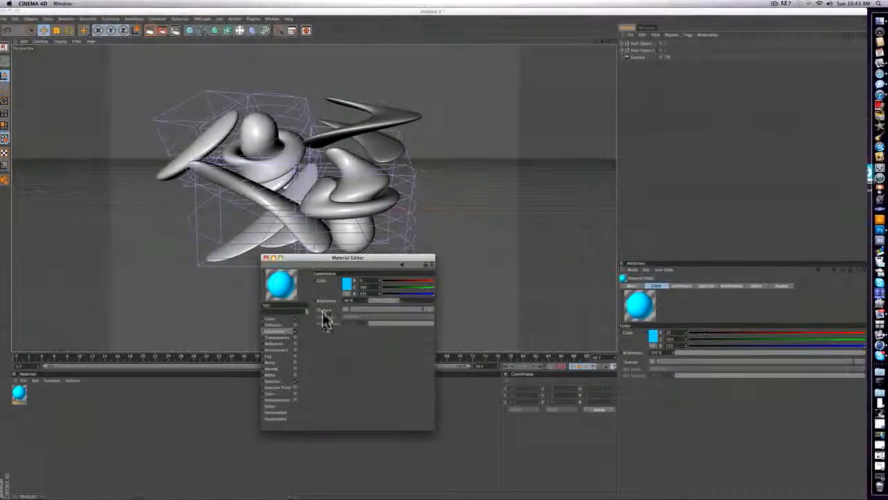
Enable Reflection with a Fresnel texture, set its brightness to about 10% and mix strength below 30%, and close the material editor.
left_click(295, 342)
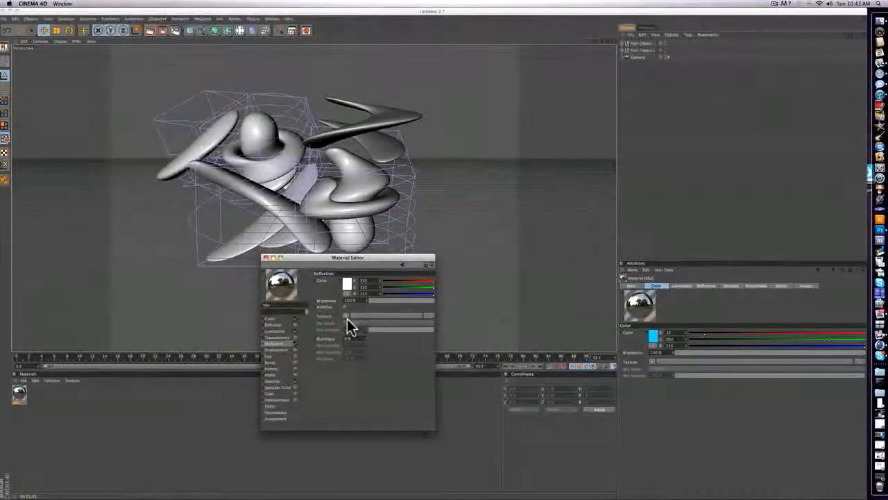
left_click(347, 317)
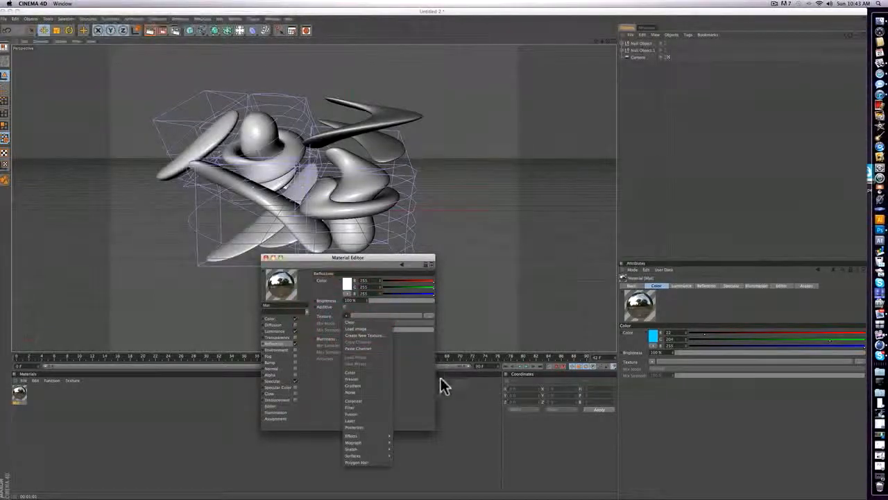
left_click(357, 377)
left_click(377, 304)
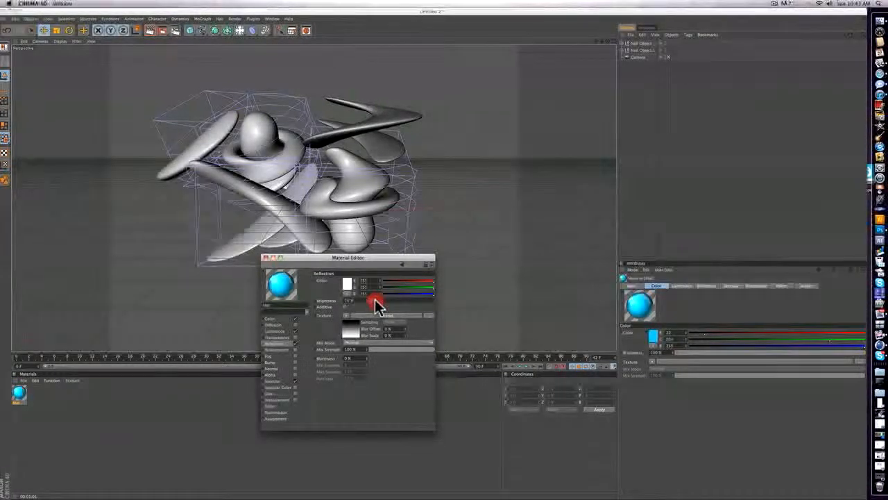
left_click(386, 350)
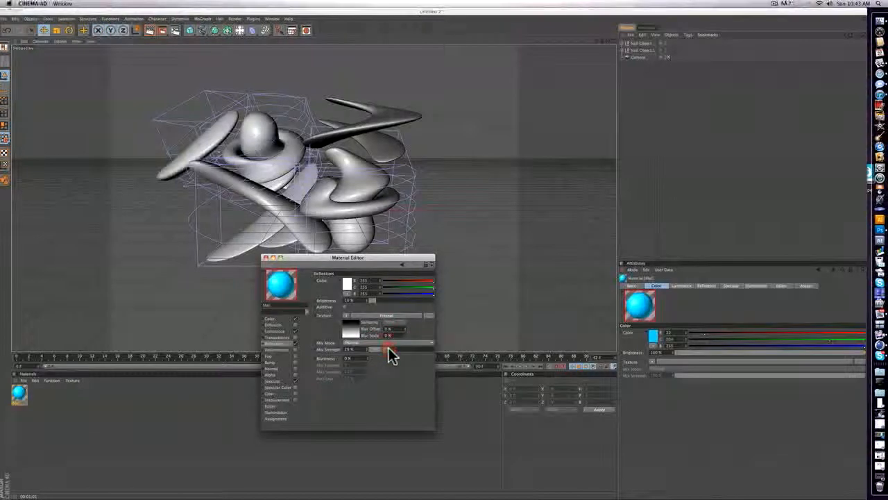
left_click(266, 258)
left_click(275, 426)
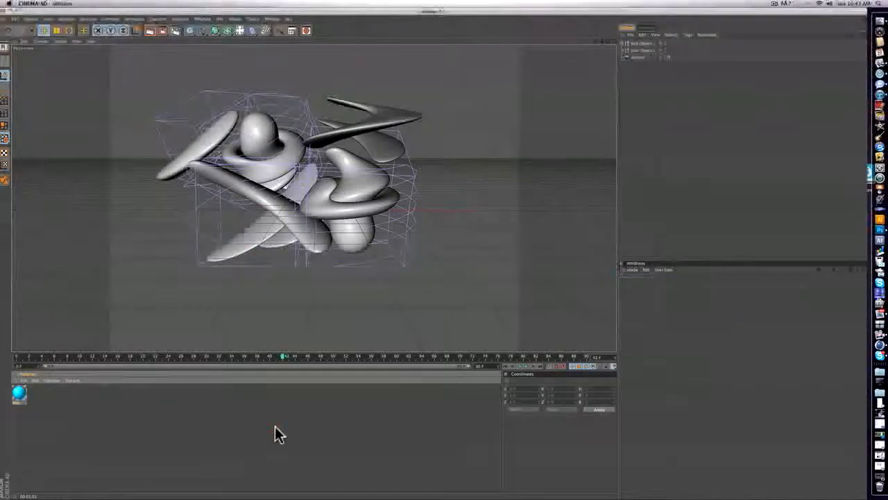
Duplicate the blue material and change the copy's Luminance colour to orange.
left_click(19, 398)
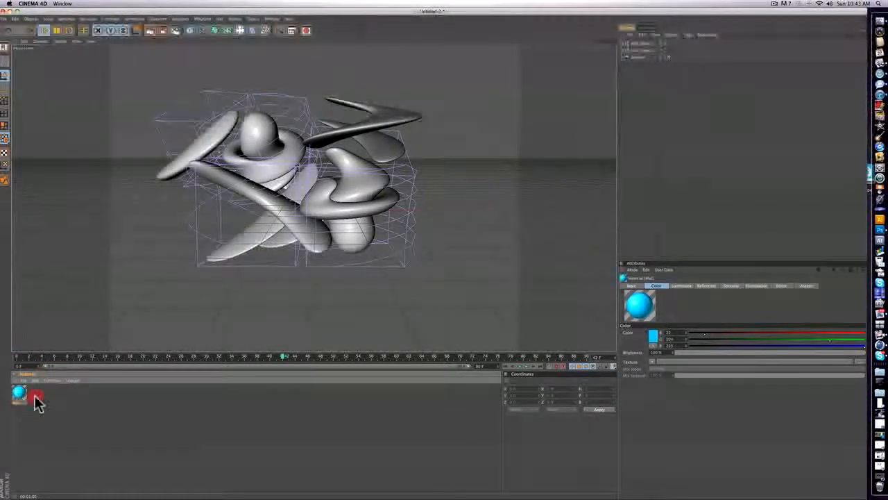
left_click(37, 395)
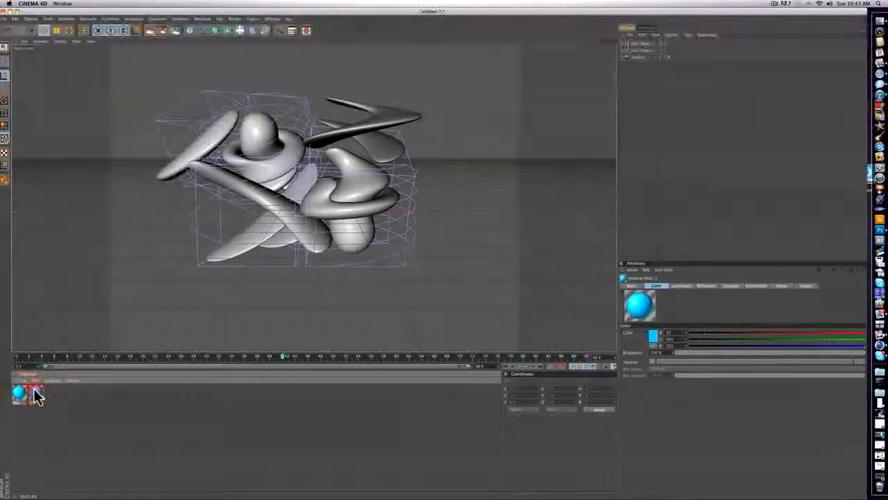
double_click(37, 394)
left_click_drag(134, 50, 279, 346)
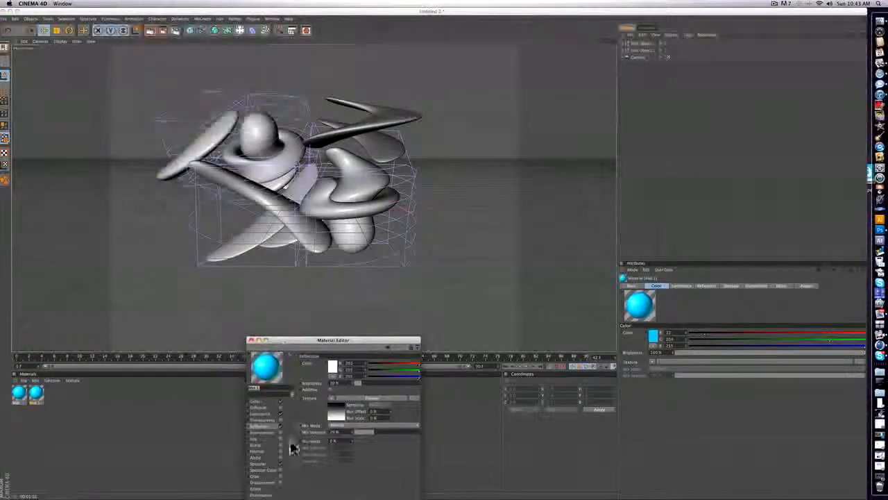
left_click(267, 413)
left_click(335, 367)
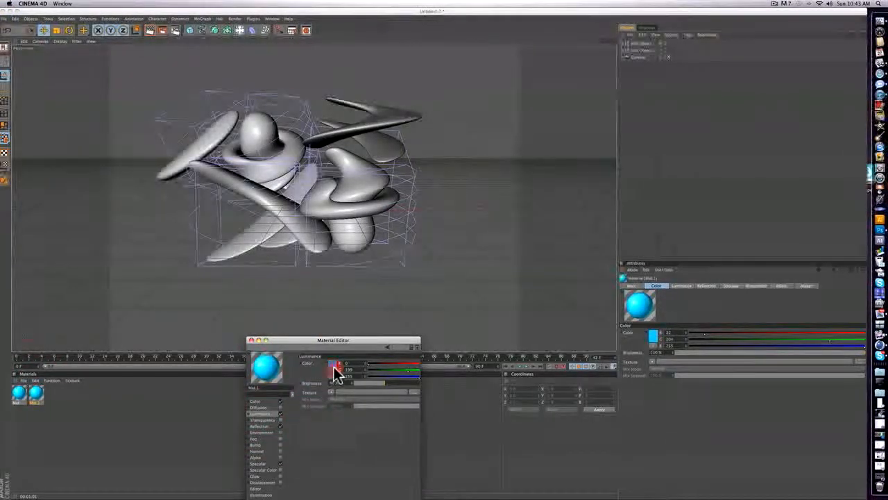
left_click(323, 345)
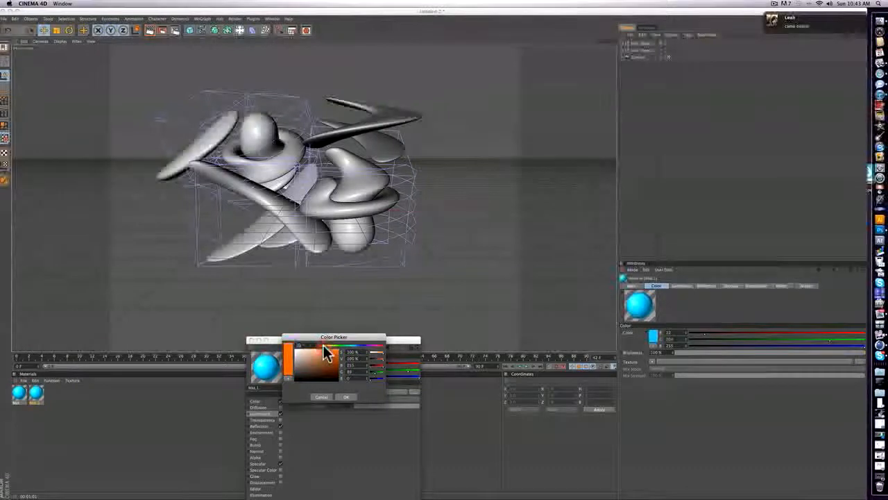
left_click(346, 396)
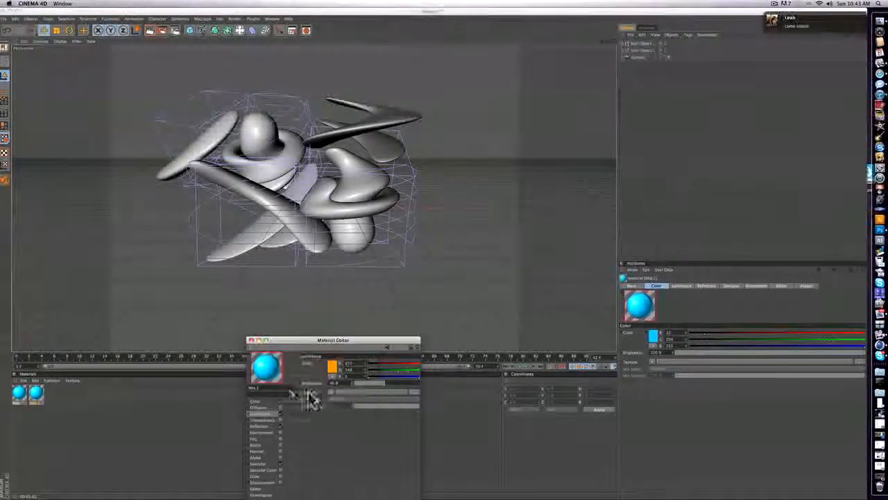
Set the duplicated material's Color channel to orange, RGB 255, 134, 22, and close the material editor.
left_click(257, 401)
left_click(332, 366)
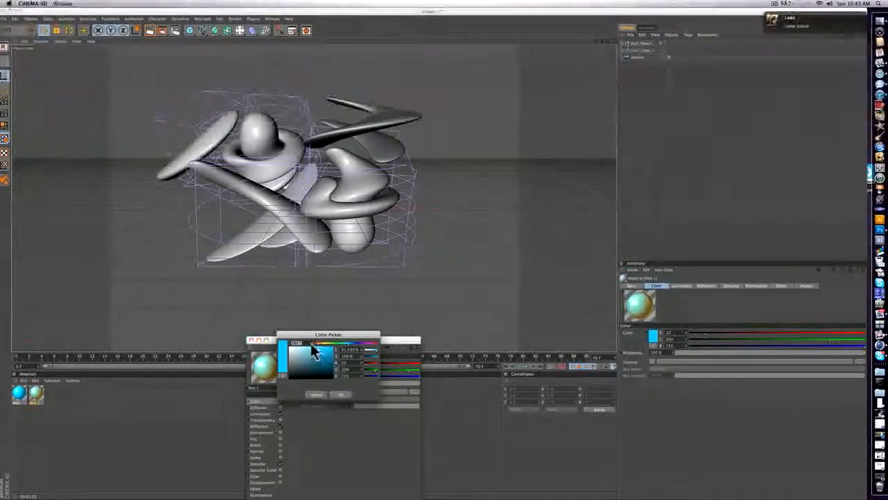
left_click(313, 344)
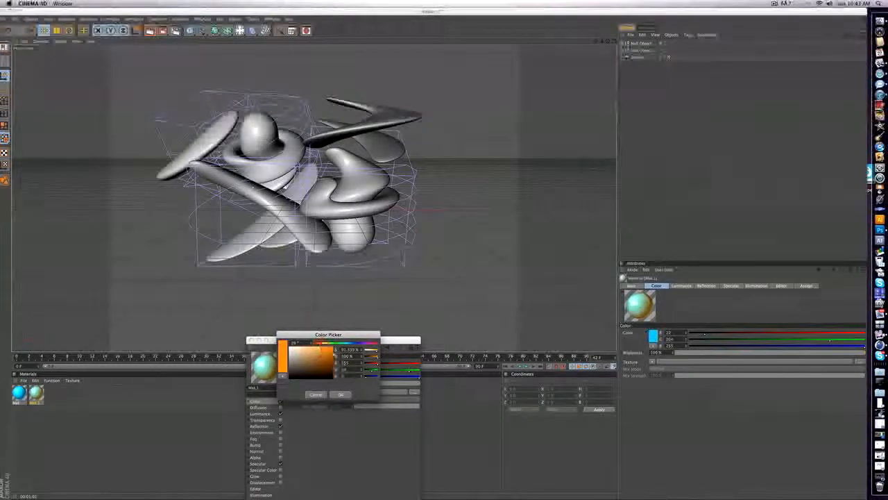
left_click(345, 395)
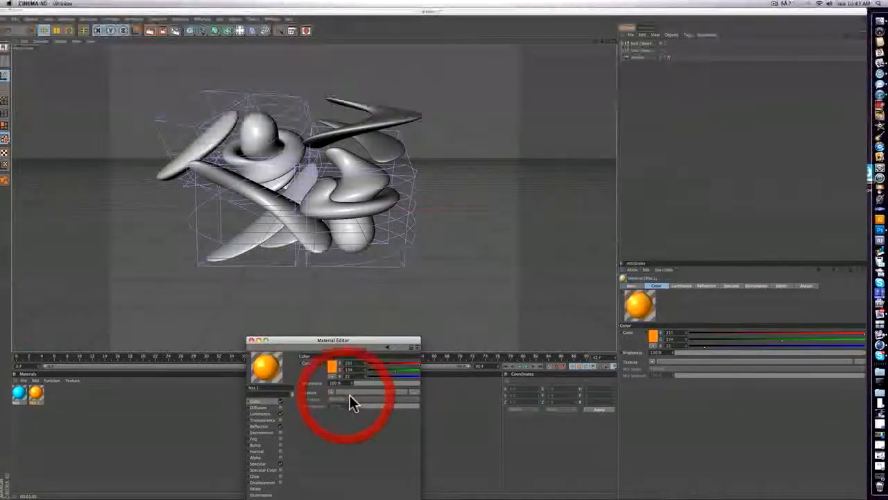
left_click(251, 341)
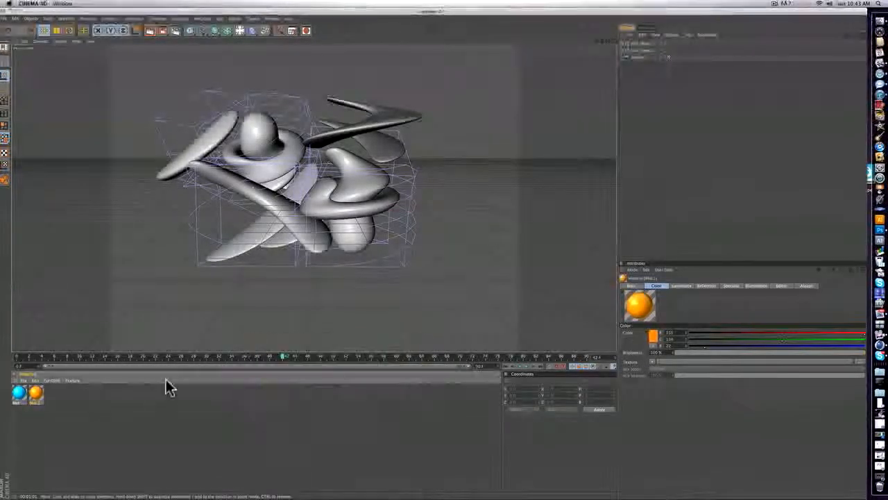
Duplicate the orange material and set the copy's Color channel to pinkish red with a hue of 341°.
double_click(56, 394)
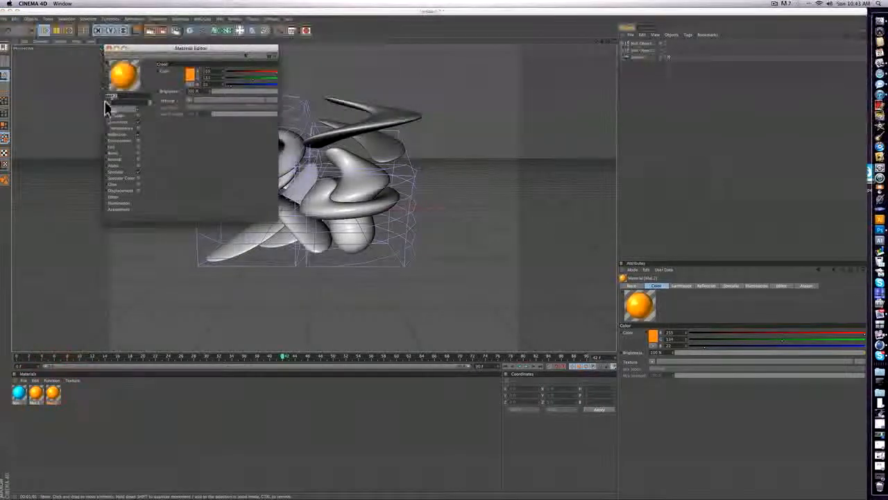
left_click(186, 73)
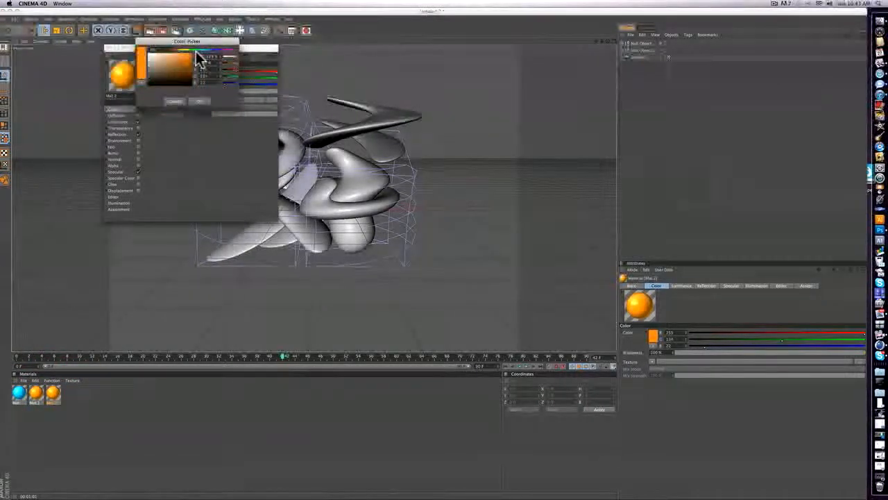
left_click(219, 51)
left_click_drag(219, 52, 225, 52)
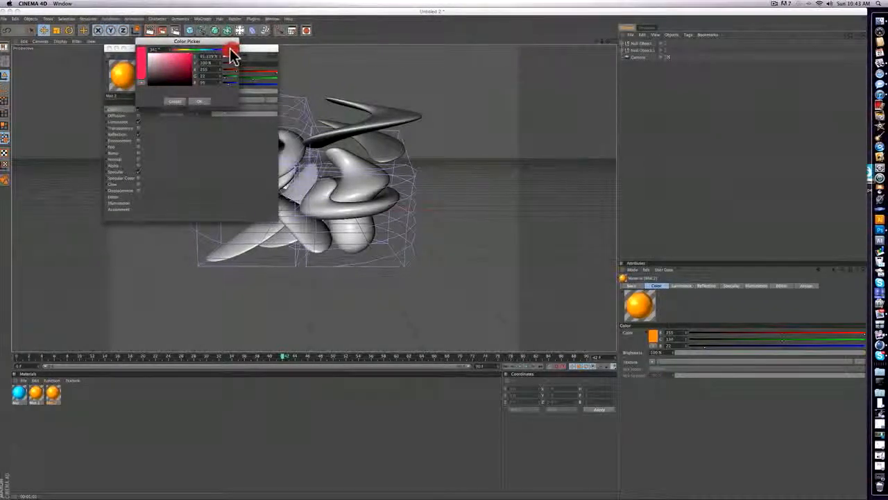
left_click(203, 102)
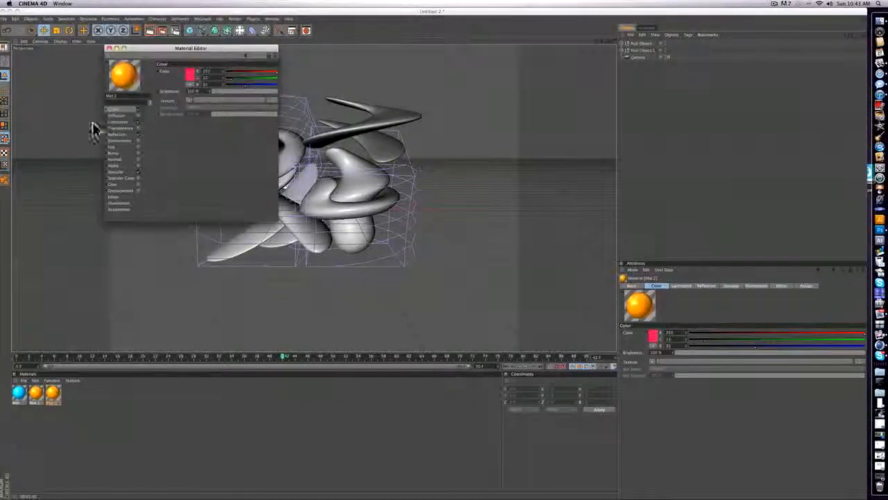
Change the third material's Luminance colour to hot pink and close the material editor.
left_click(118, 122)
left_click(188, 75)
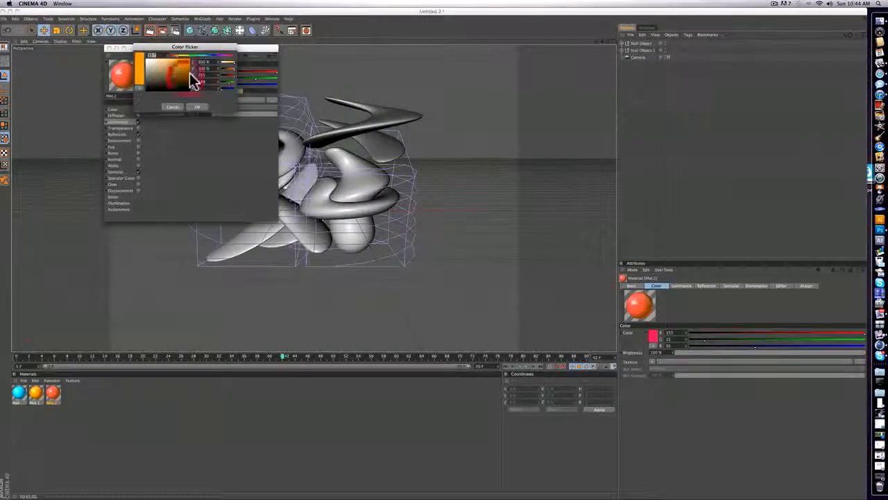
left_click_drag(224, 54, 231, 54)
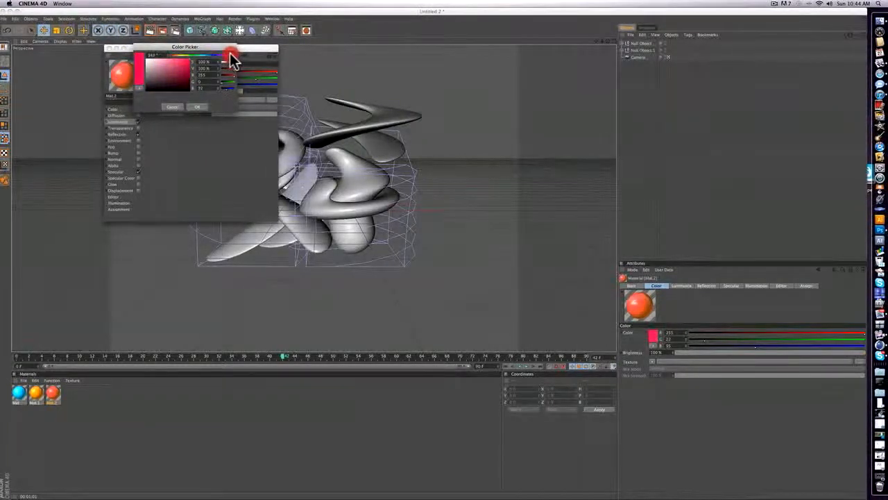
left_click(199, 107)
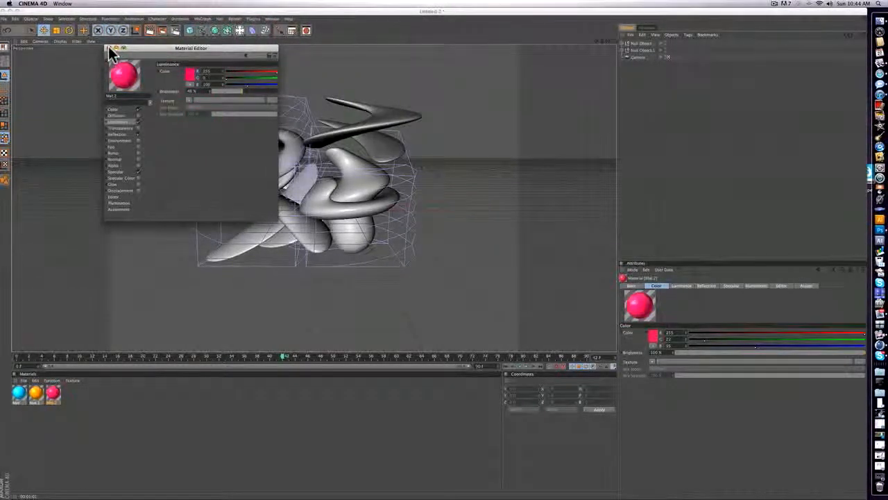
left_click(108, 48)
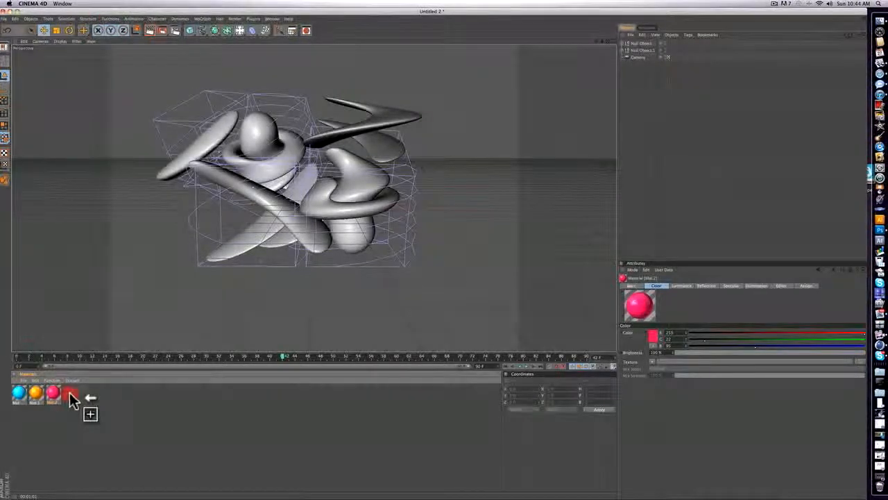
Duplicate the pink material and change the copy's Luminance colour to pale yellow.
left_click_drag(71, 401, 70, 395, "ctrl")
double_click(69, 393)
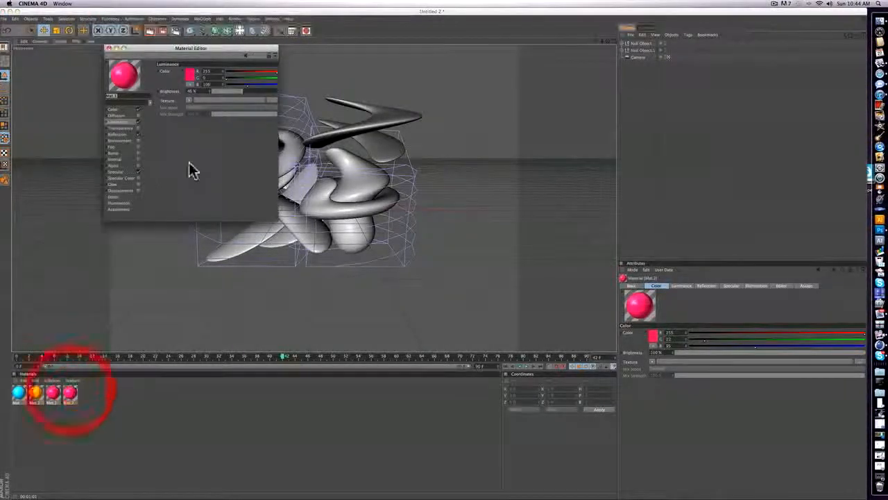
left_click(188, 73)
left_click(184, 48)
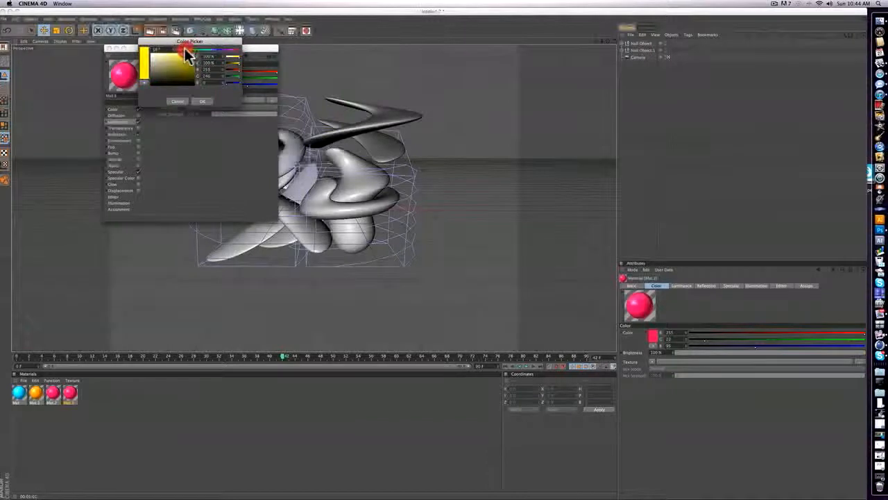
left_click(167, 53)
left_click(202, 101)
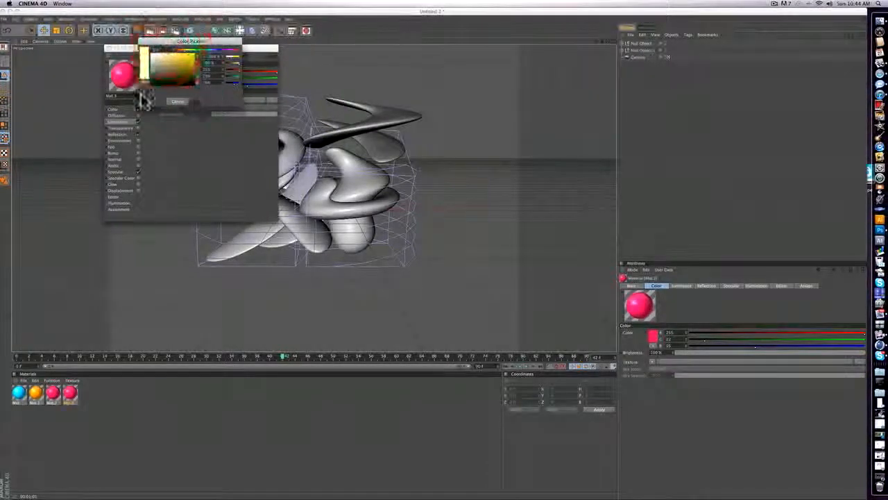
Set the fourth material's Color channel to pale yellow and close the material editor.
left_click(116, 110)
left_click(190, 77)
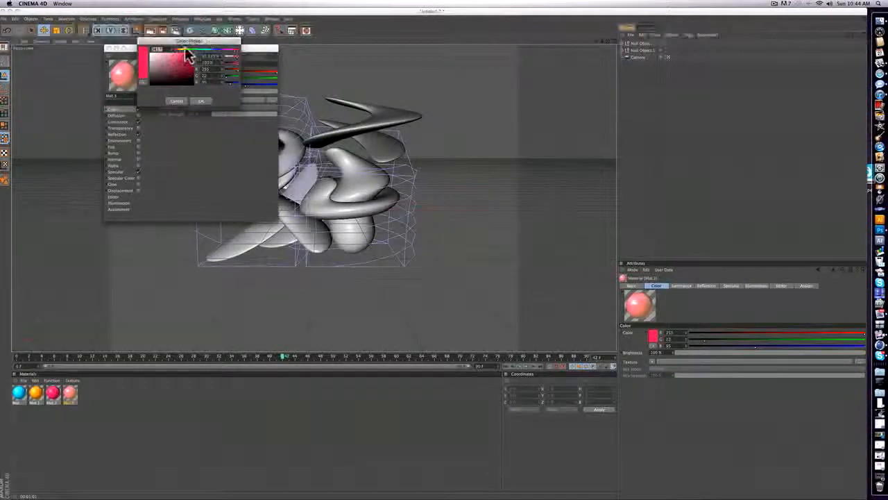
left_click(185, 50)
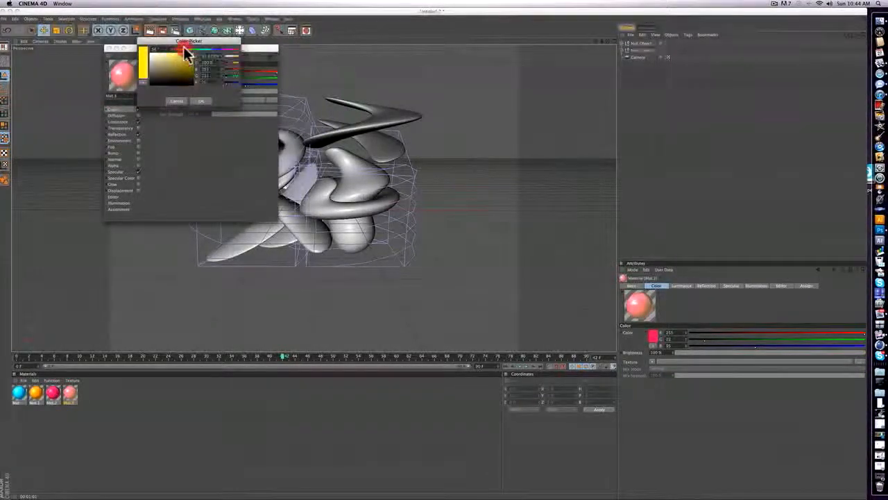
left_click(199, 101)
left_click(107, 48)
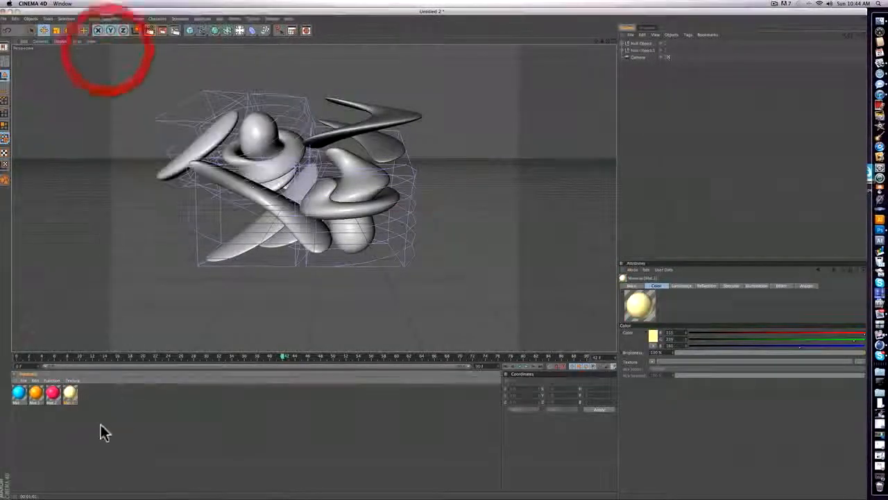
Expand the groups and their subgroups in the object hierarchy to list every shape and deformer.
left_click(625, 43)
left_click(627, 51)
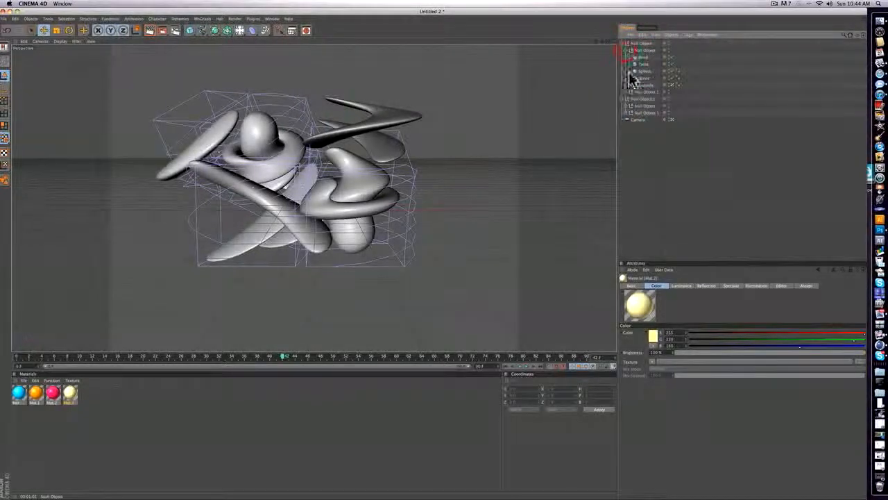
left_click(627, 92)
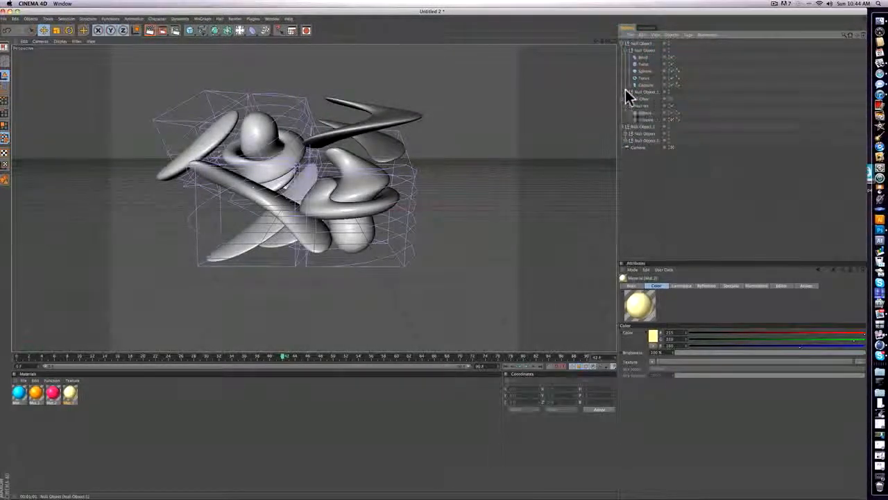
left_click(627, 133)
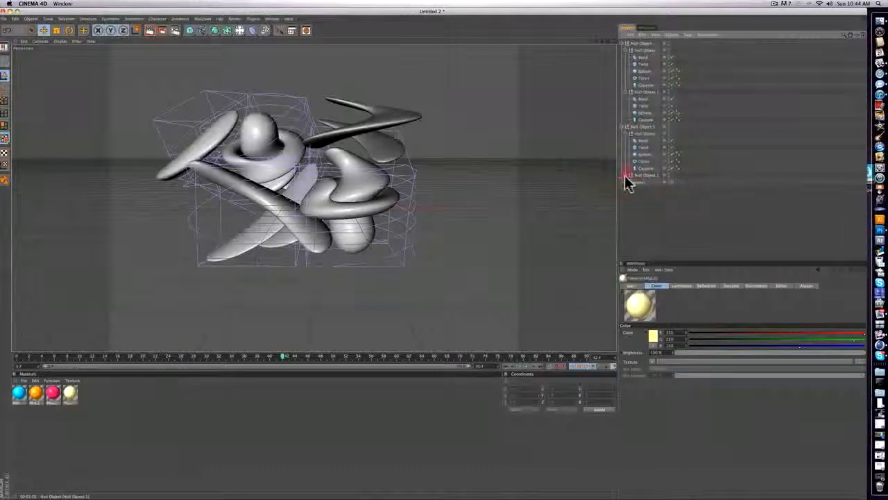
left_click(626, 175)
Apply orange to the upper-left flattened capsule, pink to the long diagonal capsule, pale yellow to the egg-shaped capsule, and blue to the upper-right bent sphere.
left_click_drag(36, 393, 220, 132)
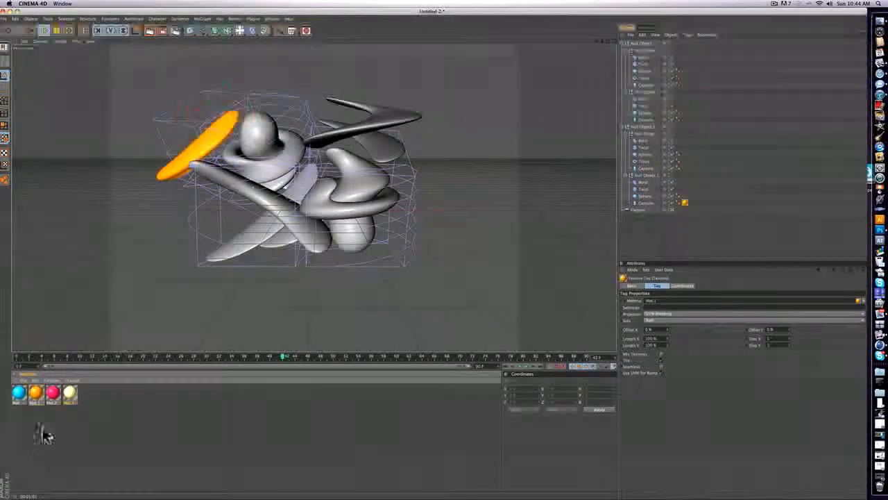
left_click_drag(54, 393, 264, 198)
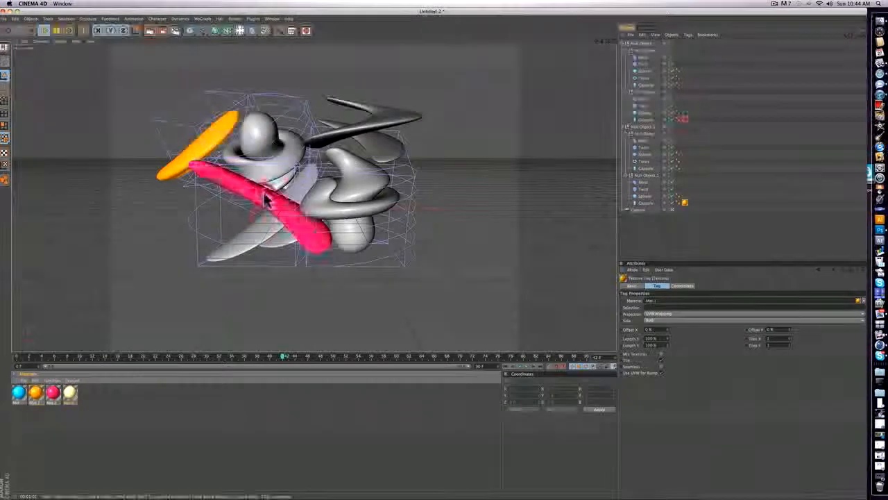
left_click_drag(68, 394, 257, 146)
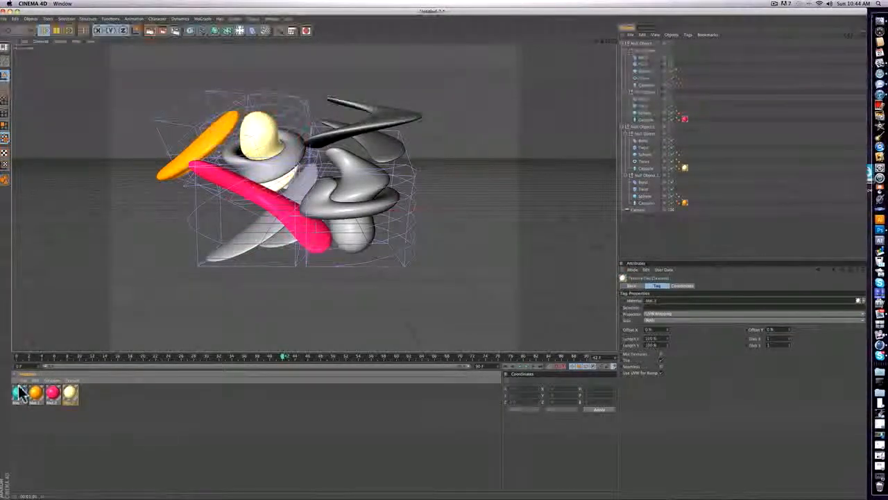
left_click_drag(20, 392, 379, 115)
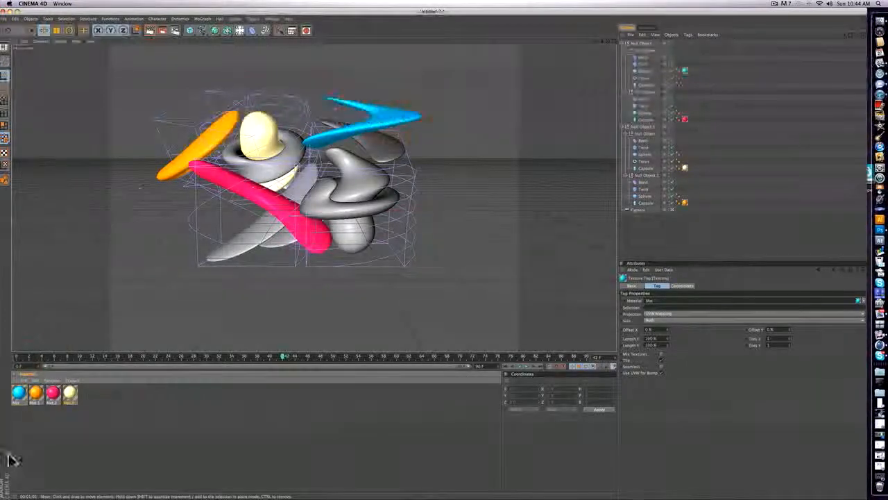
Apply blue to the lower-left diagonal sphere, pink to the right torus, orange to the flat shape behind the blue bend, and pale yellow to the right capsule.
left_click_drag(19, 394, 264, 228)
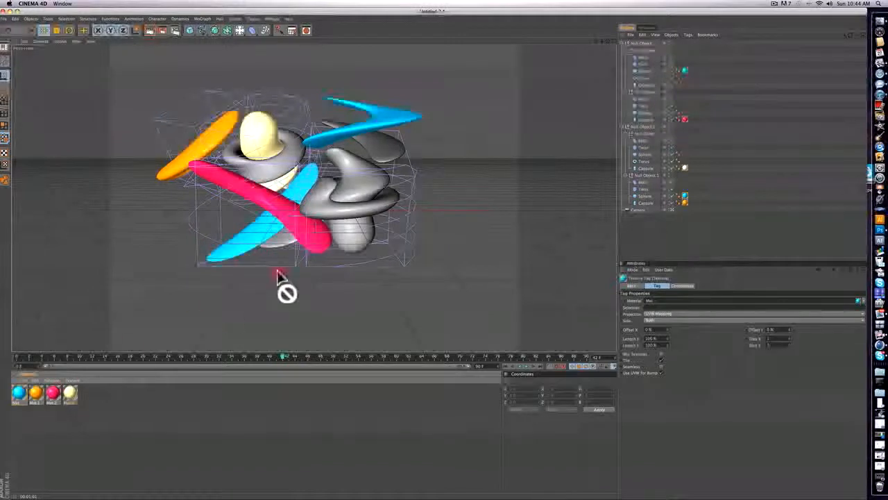
left_click_drag(278, 277, 347, 218)
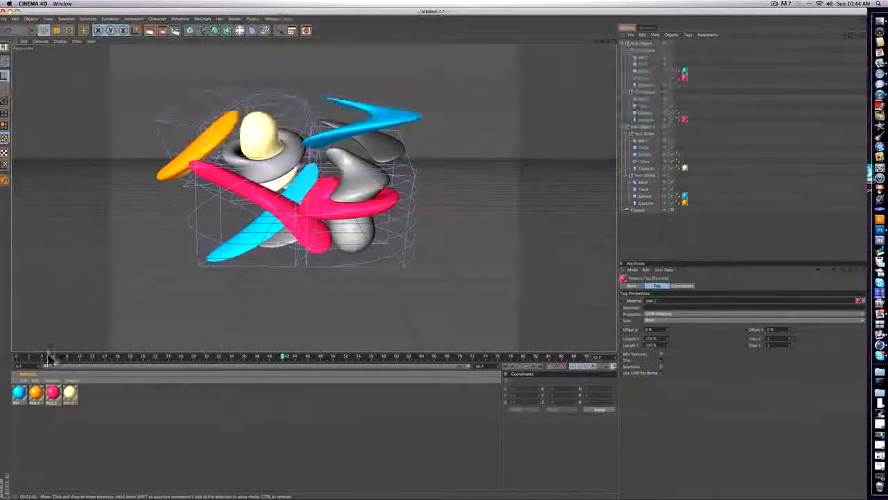
left_click_drag(35, 393, 382, 147)
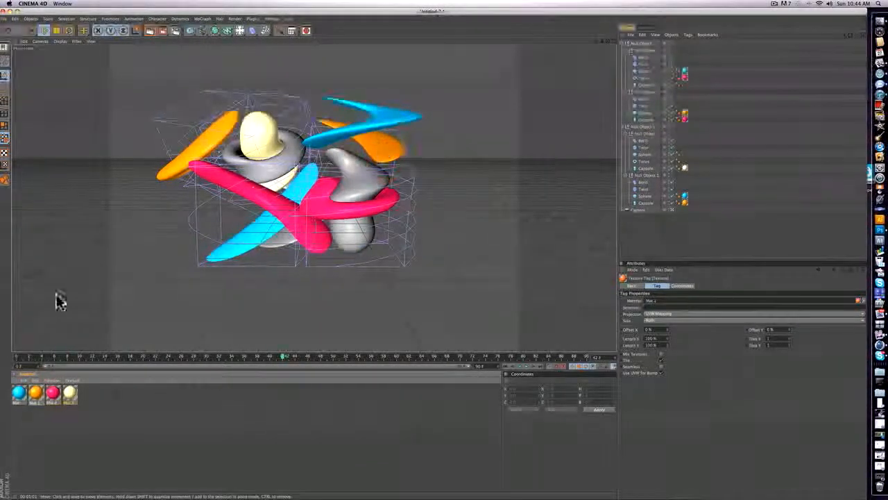
left_click_drag(72, 393, 356, 174)
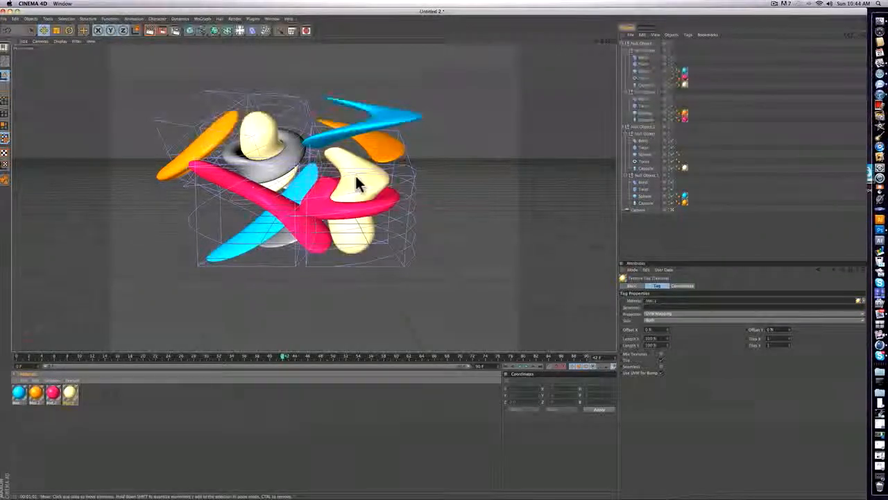
Apply orange to the grey sphere behind the lower diagonal shapes and pink to the grey torus around the egg-shaped capsule.
left_click(20, 394)
left_click(35, 394)
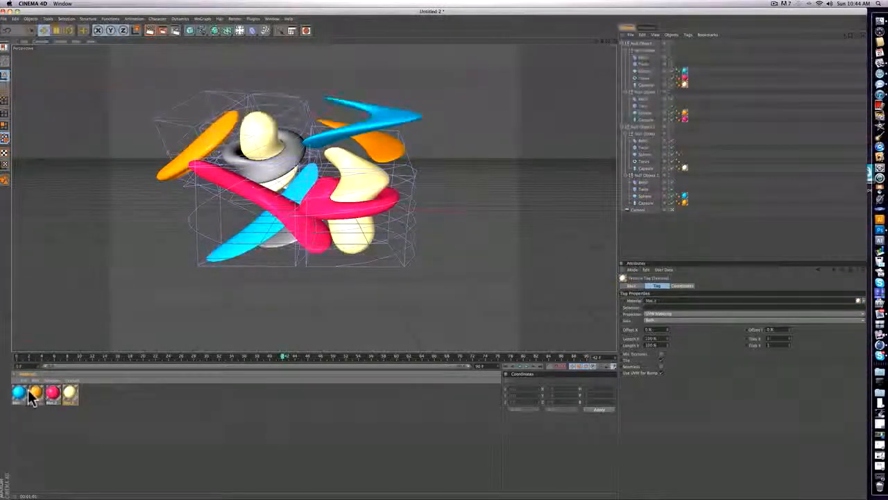
left_click_drag(35, 393, 292, 255)
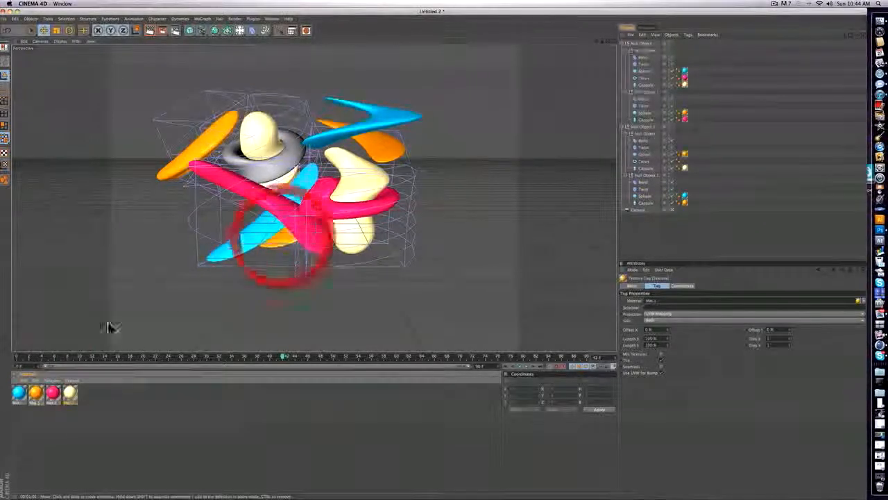
left_click_drag(53, 392, 193, 168)
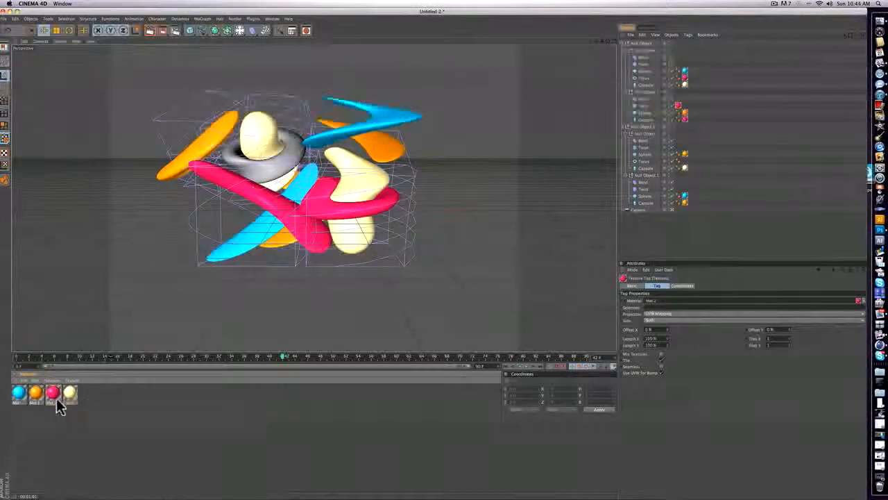
key("super+z")
left_click_drag(54, 396, 198, 148)
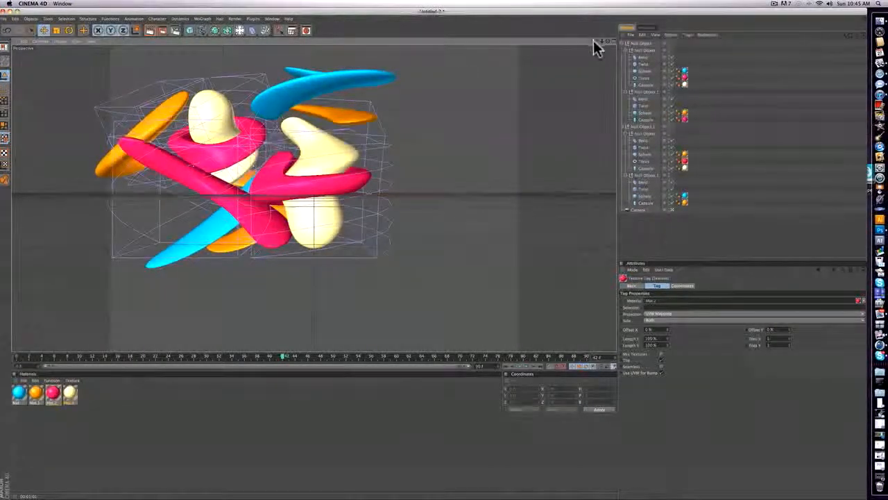
left_click_drag(594, 42, 589, 43)
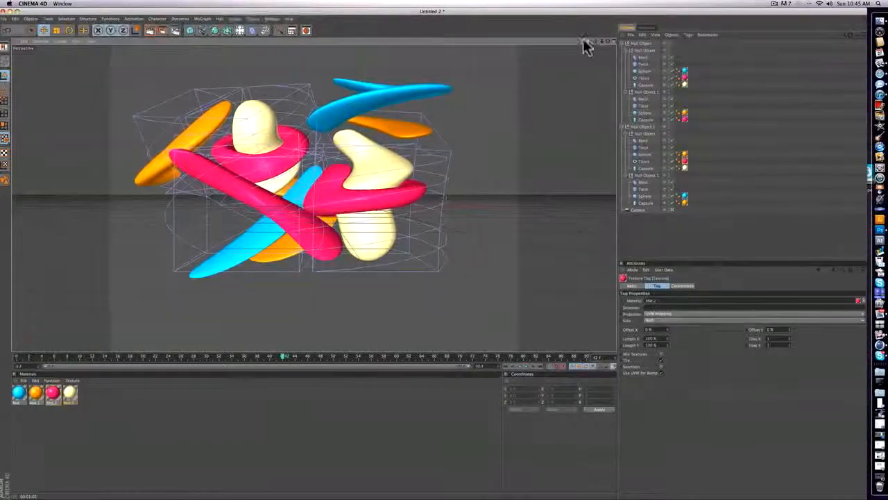
Collapse both top-level groups and move the second group, Null Object.1, to the right and slightly up so it overlaps the first.
left_click(622, 43)
left_click(626, 43)
left_click(621, 50)
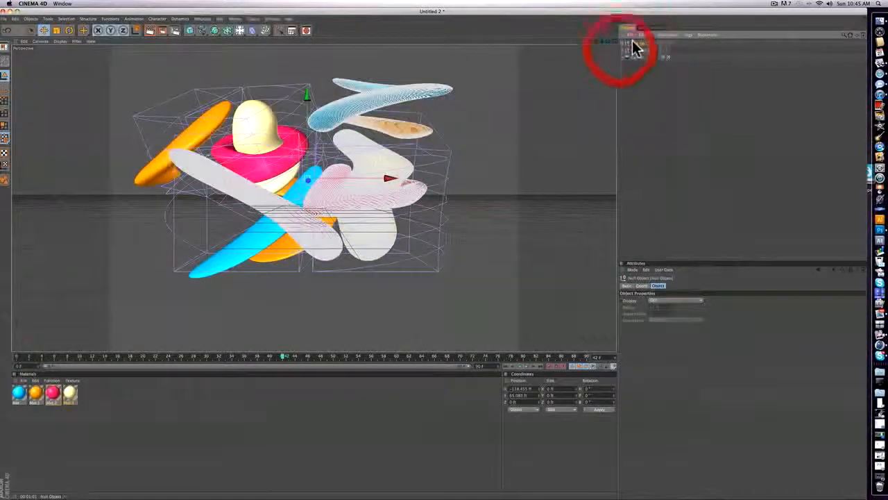
left_click(633, 50, "shift")
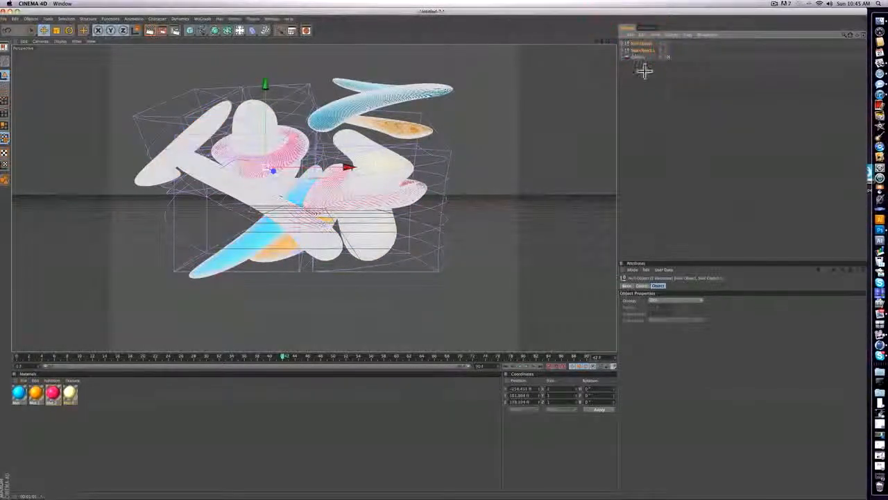
left_click(644, 70)
left_click(641, 50)
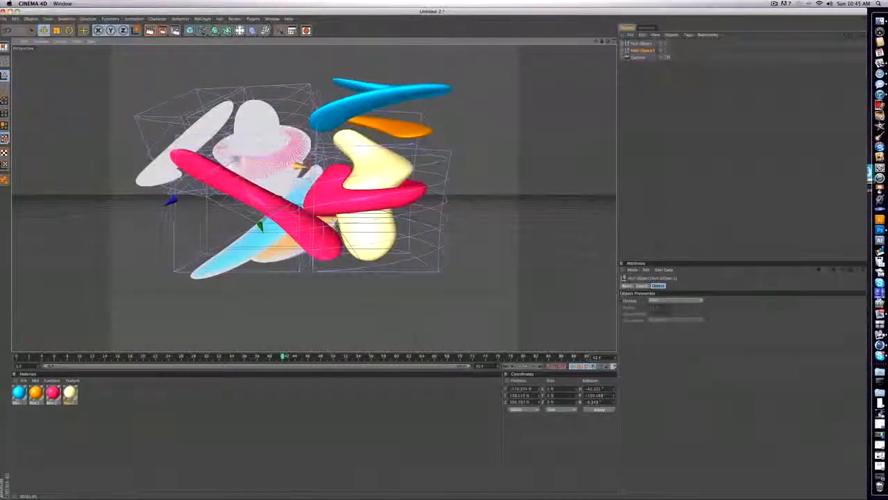
left_click_drag(179, 169, 213, 172)
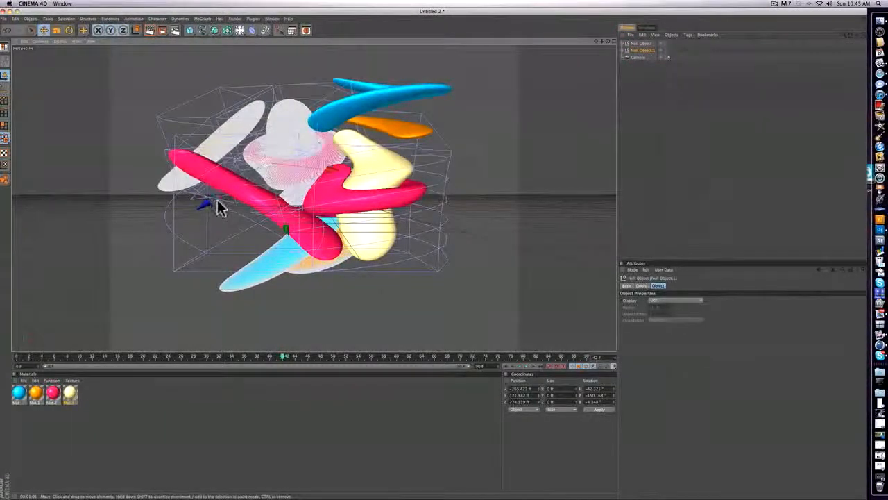
left_click_drag(339, 167, 346, 161)
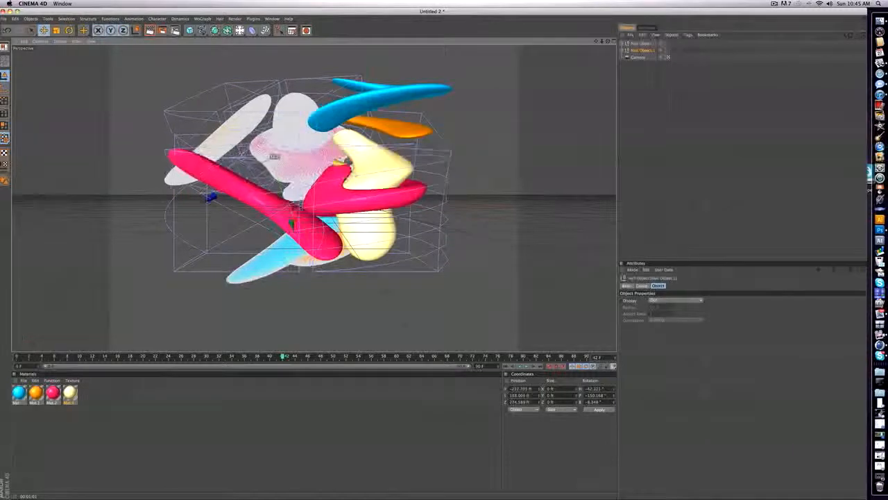
left_click(658, 129)
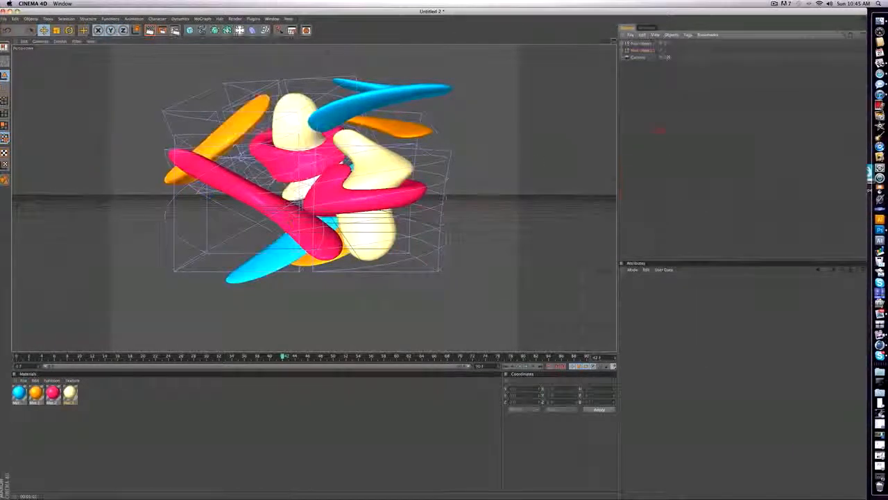
Add a sphere with a radius of 26 ft and place it just right of the lower end of the pale yellow capsule.
left_click(250, 40)
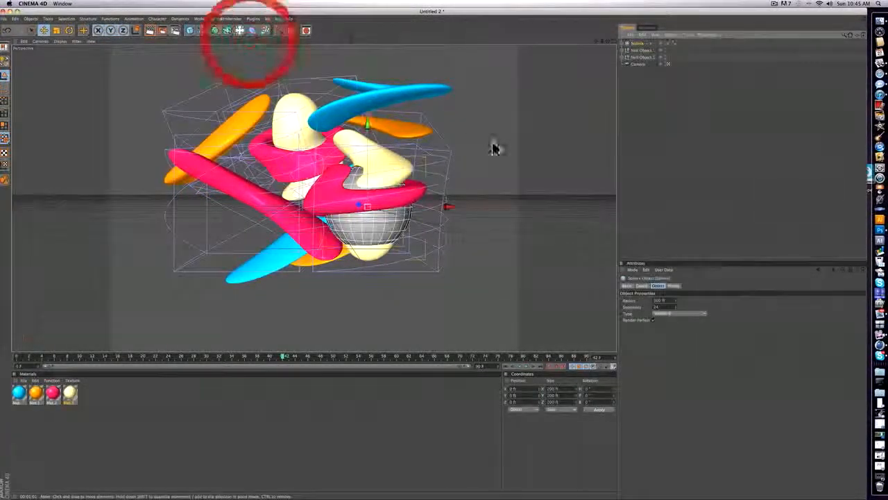
left_click_drag(675, 300, 675, 316)
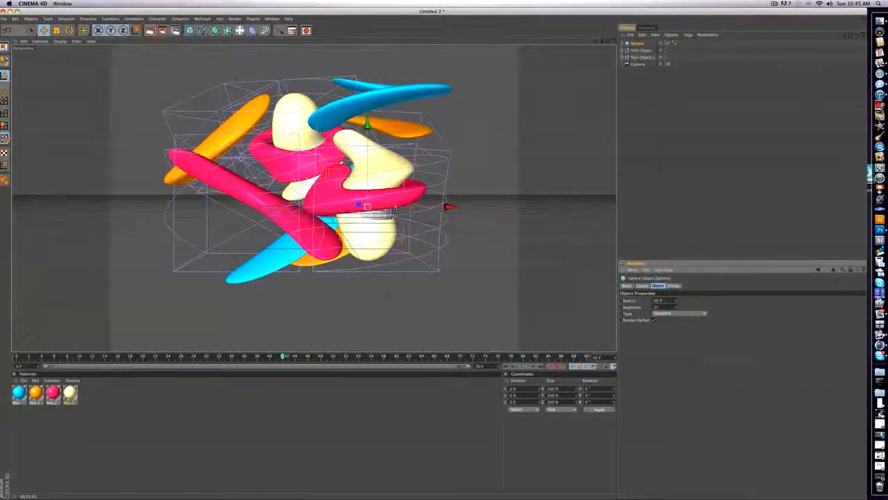
left_click_drag(469, 206, 507, 206)
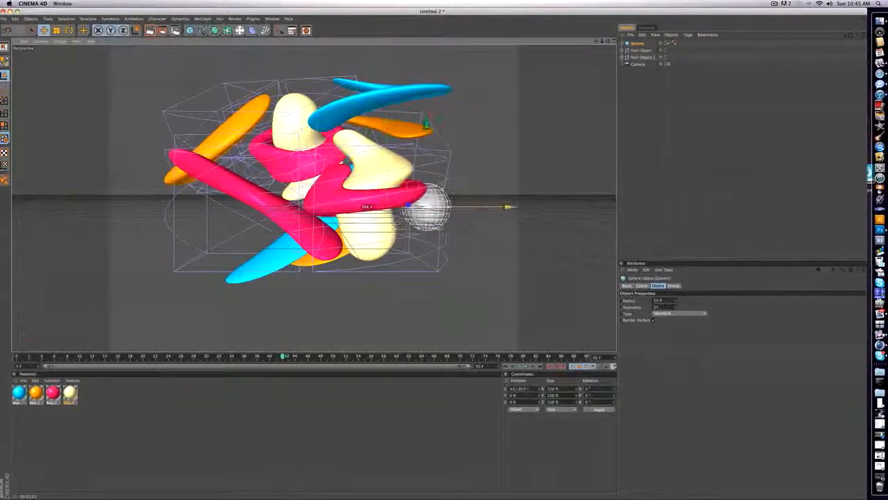
left_click_drag(674, 300, 673, 326)
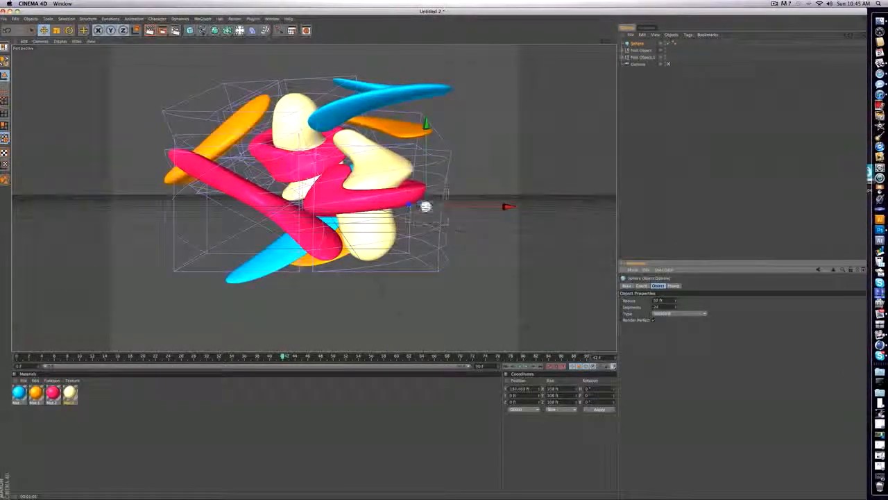
left_click_drag(426, 154, 426, 170)
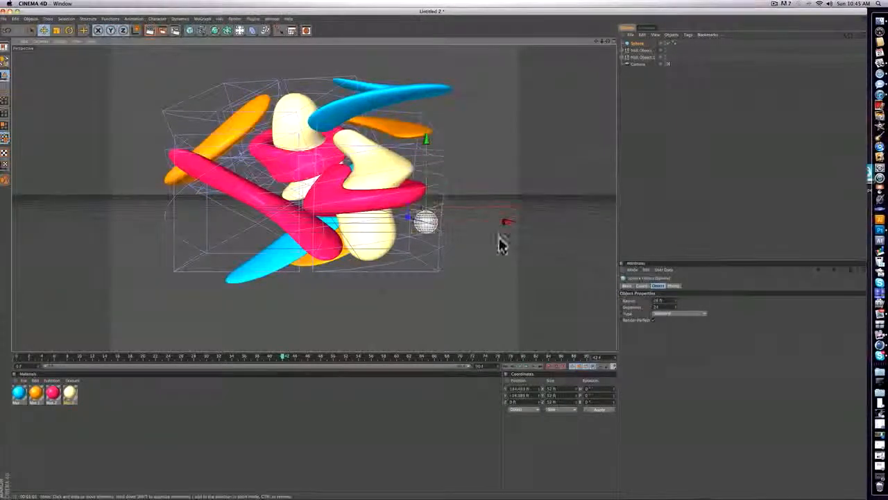
left_click_drag(501, 230, 489, 230)
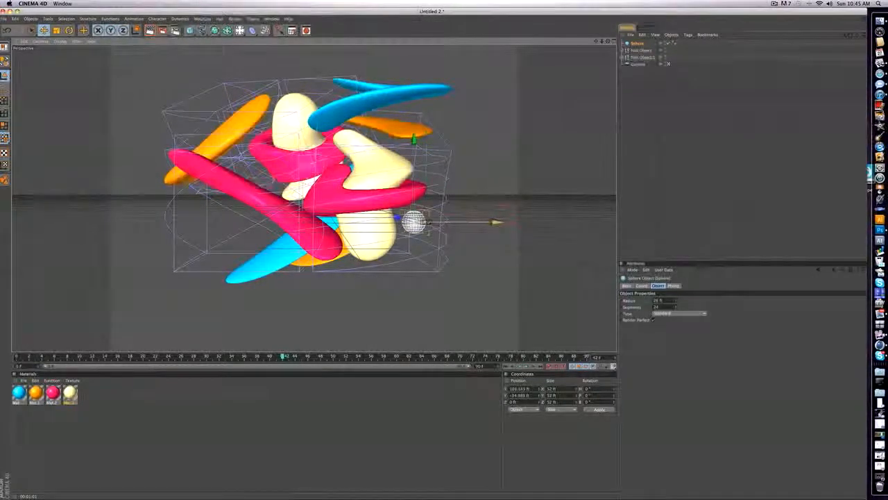
Duplicate the small sphere, place the copy above the composition beside the blue bent shape, and set its radius to 20 ft.
left_click(637, 43)
key("super+c")
key("super+v")
left_click_drag(421, 162, 333, 90)
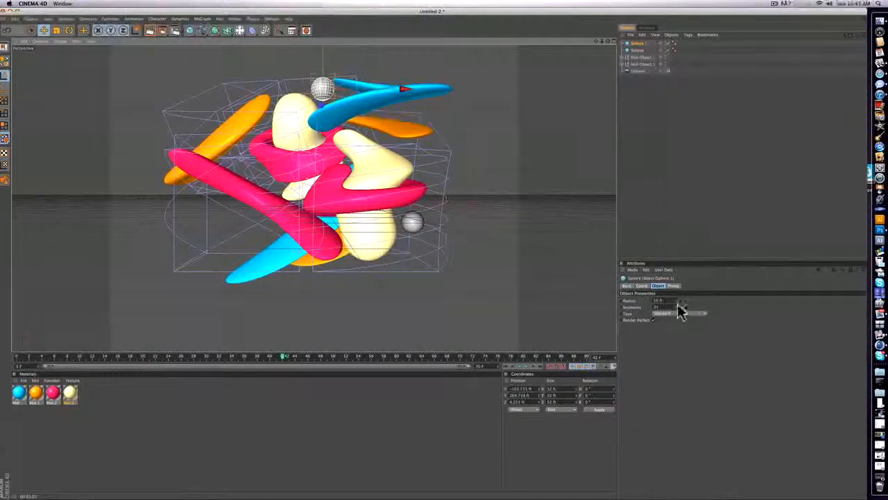
left_click_drag(677, 307, 677, 303)
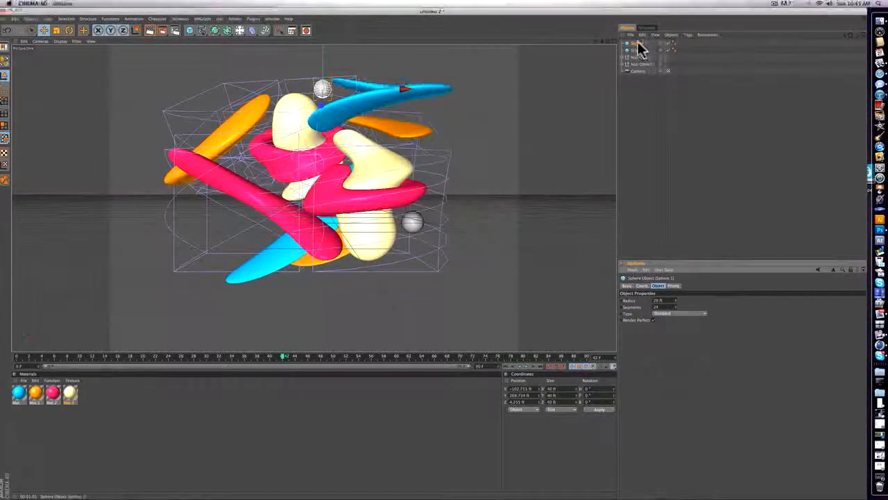
Duplicate the upper small sphere, place the copy at the composition's lower left, and set its radius to 42 ft.
left_click_drag(638, 43, 639, 42, "ctrl")
left_click_drag(320, 89, 248, 237)
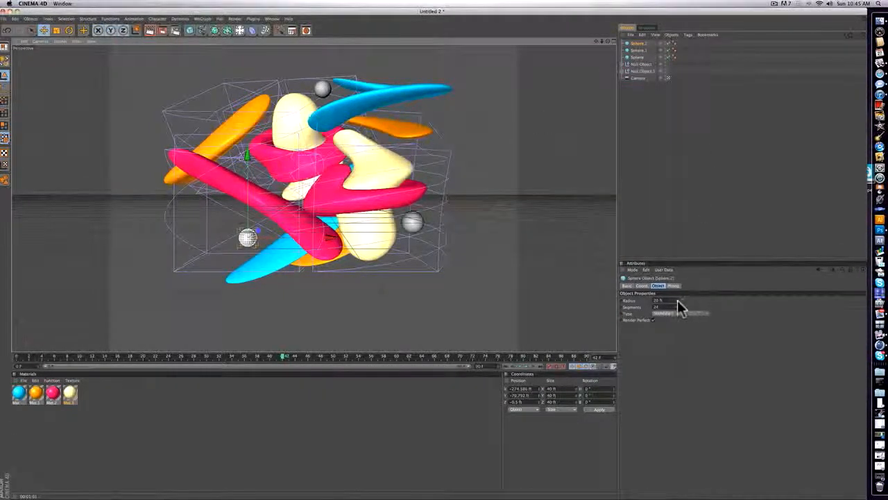
left_click_drag(675, 300, 676, 292)
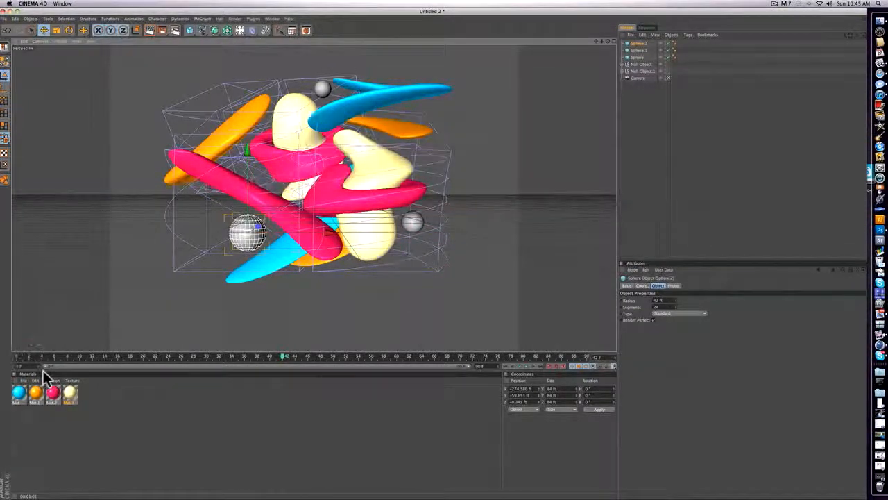
Apply pink to the lower-left sphere, pale yellow to the right sphere, and blue to the upper sphere.
left_click_drag(52, 393, 244, 234)
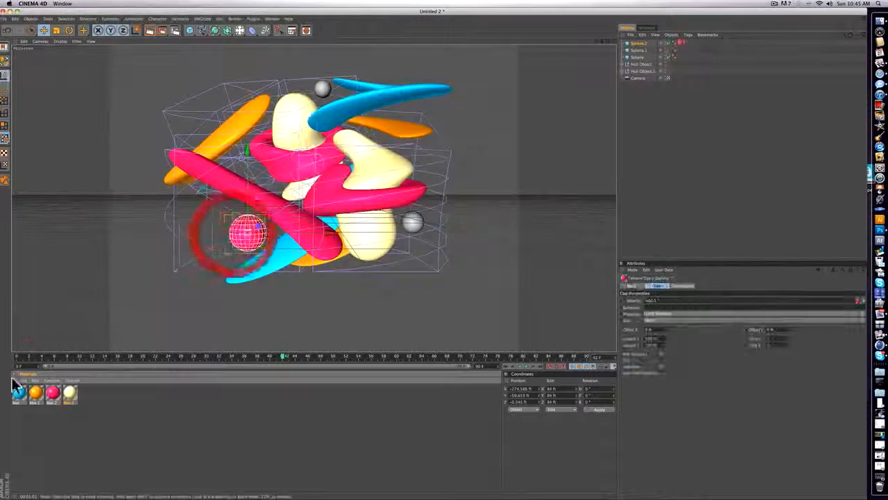
left_click_drag(141, 327, 413, 225)
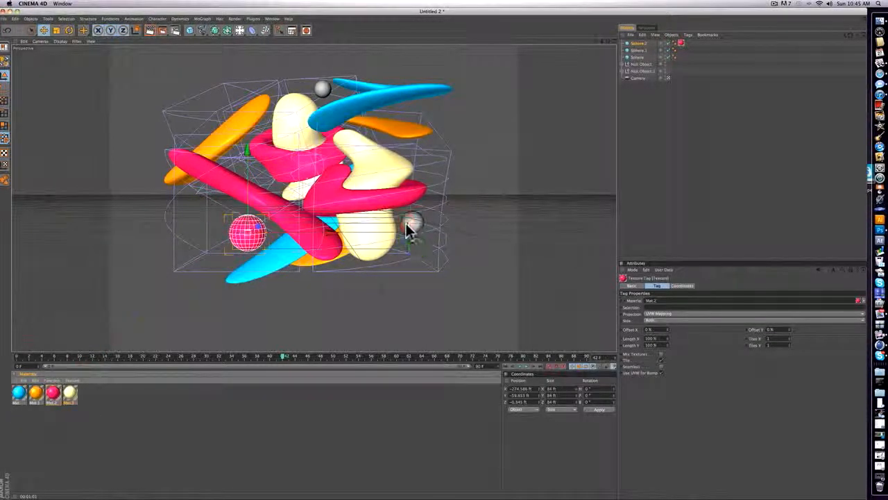
left_click_drag(36, 393, 323, 88)
left_click(703, 119)
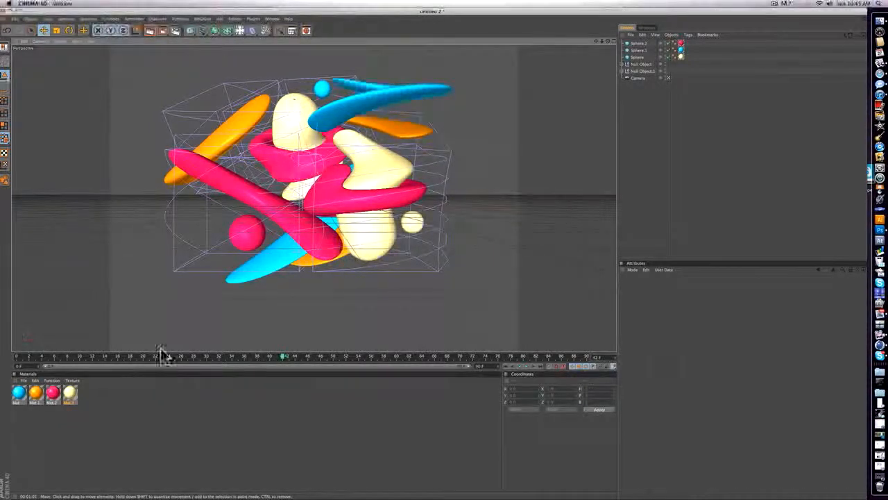
Create a fifth material and load a Gradient shader as the texture of its Color channel.
double_click(102, 406)
double_click(20, 393)
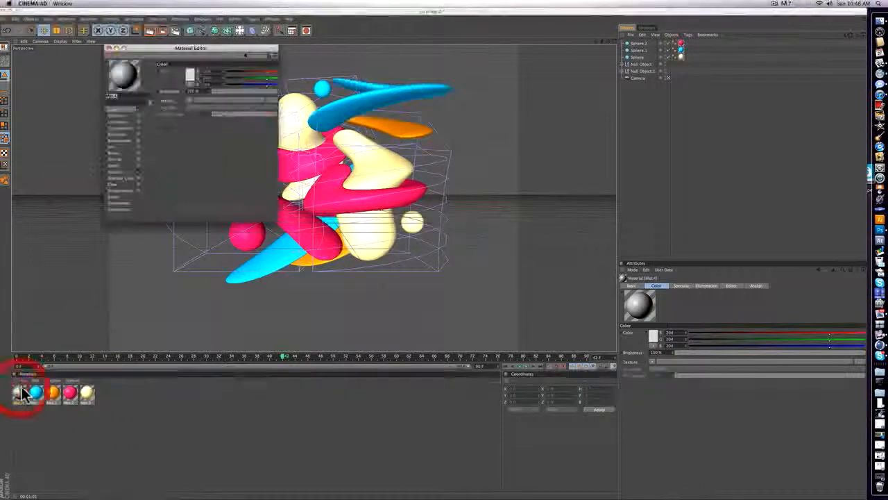
left_click_drag(167, 50, 330, 140)
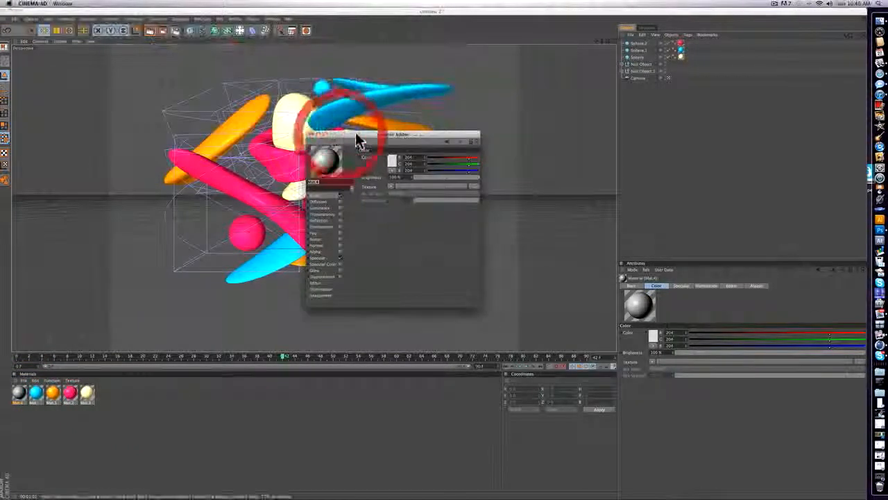
left_click(391, 185)
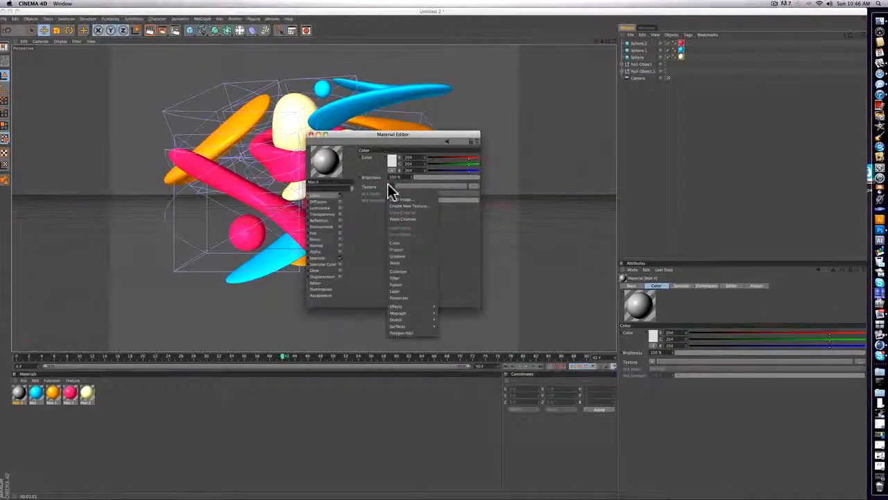
left_click(415, 256)
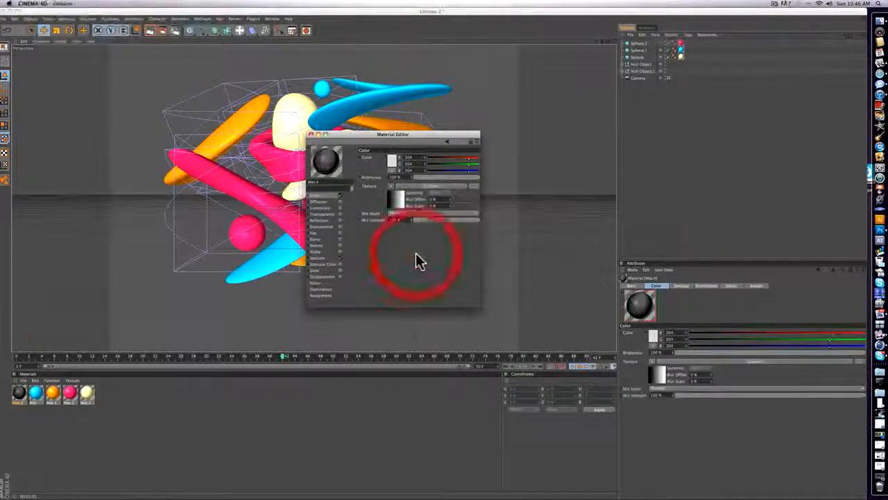
Open the new material's gradient shader and set its type to 2D - Circular.
left_click(391, 186)
left_click(374, 198)
left_click(393, 200)
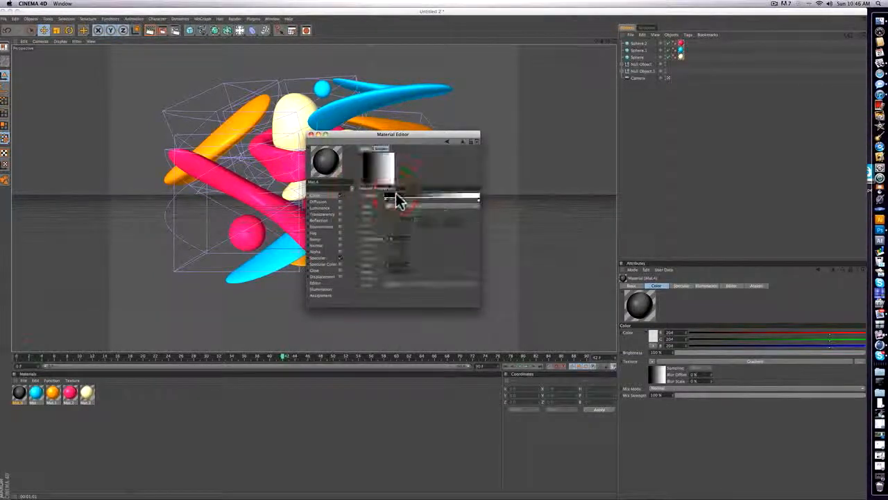
left_click(392, 207)
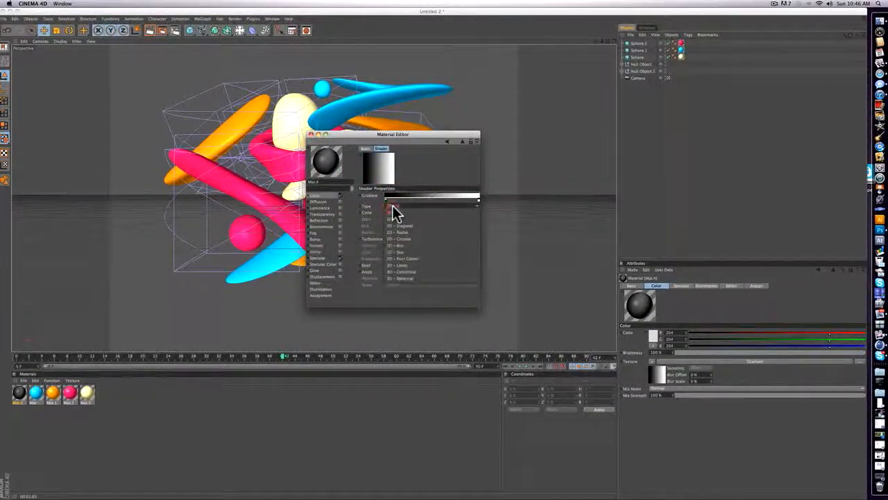
left_click(398, 240)
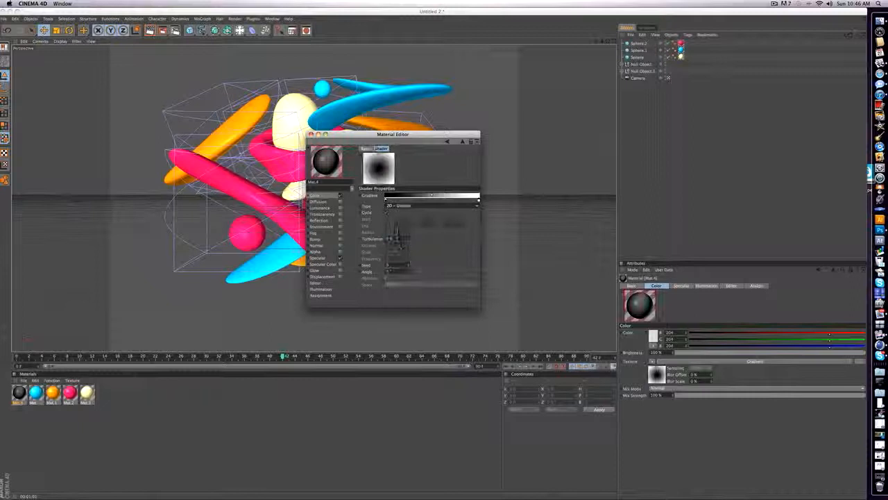
Recolour the circular gradient's first knot from black to a very light tone and its last knot to light grey.
double_click(387, 201)
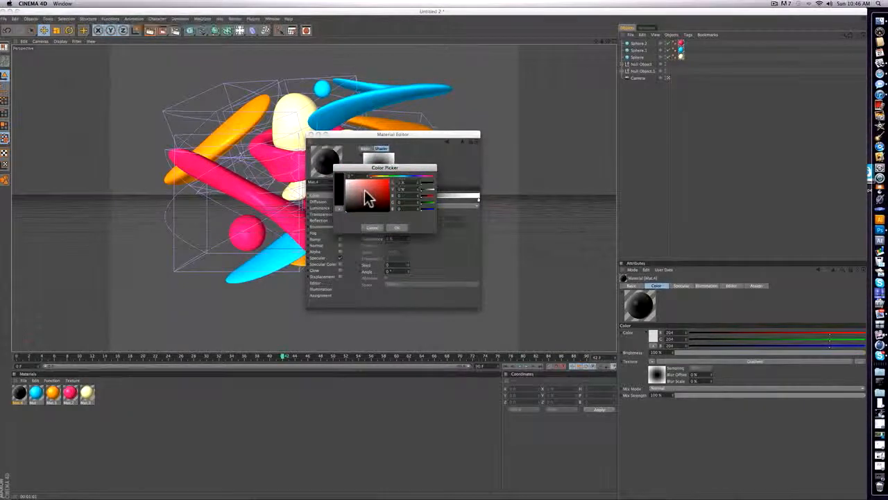
left_click(397, 228)
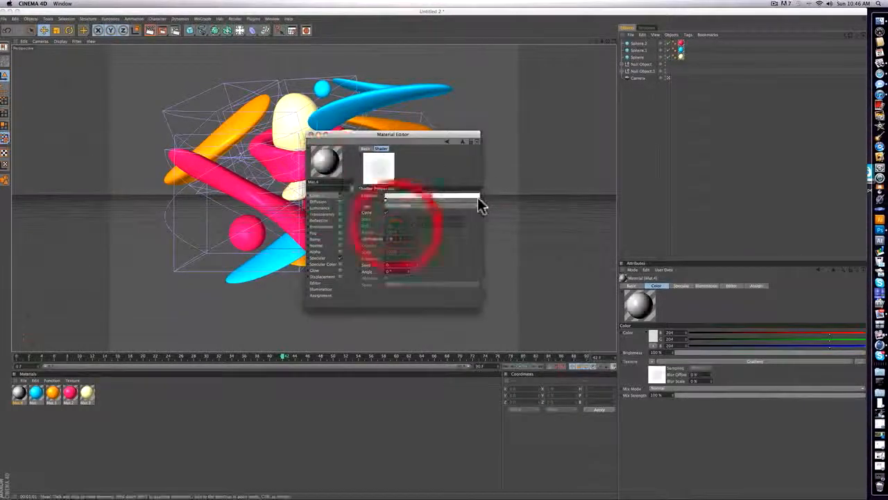
double_click(479, 200)
left_click(426, 194)
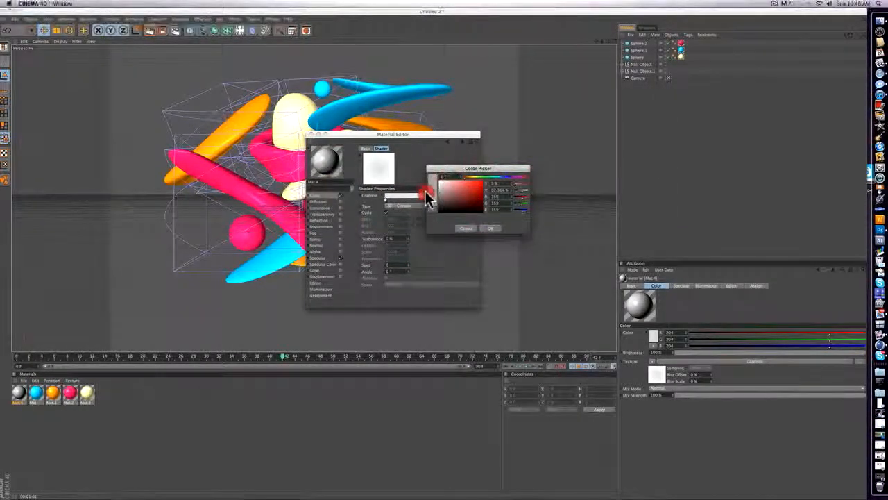
left_click(490, 228)
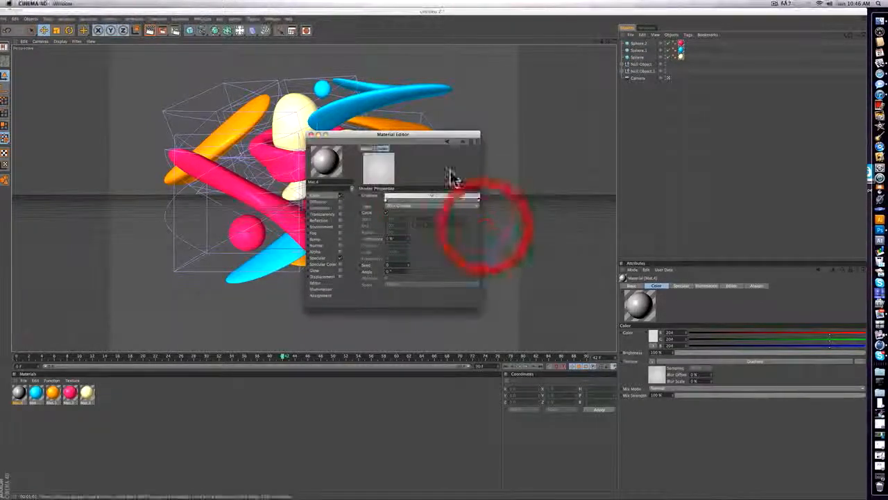
Add a Background object, apply the pale circular-gradient material to it, and preview the render in the viewport.
left_click(317, 135)
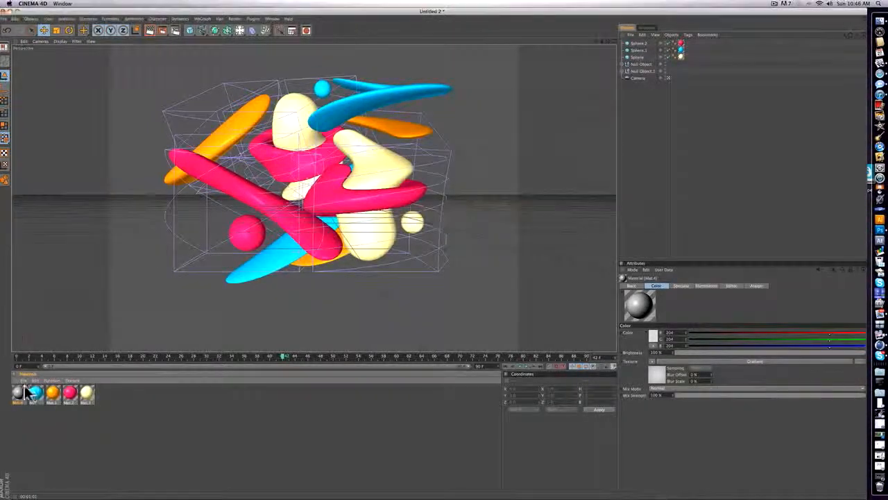
mouse_move(18, 392)
left_mouse_down()
mouse_move(308, 182)
mouse_move(627, 76)
mouse_move(8, 341)
mouse_move(19, 390)
left_mouse_up()
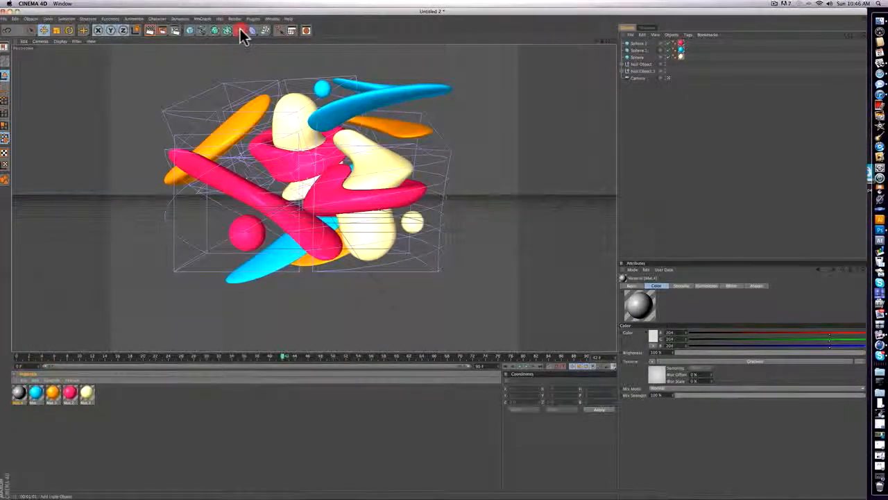
left_click_drag(241, 31, 267, 92)
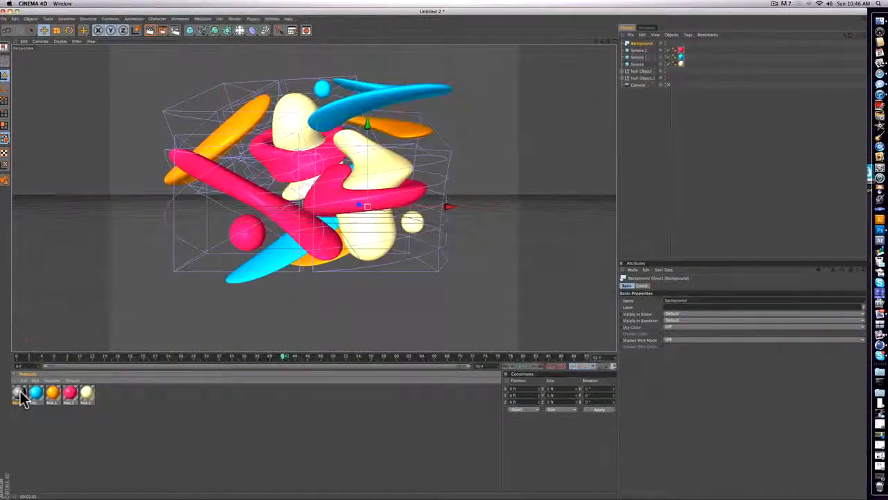
left_click_drag(21, 380, 633, 43)
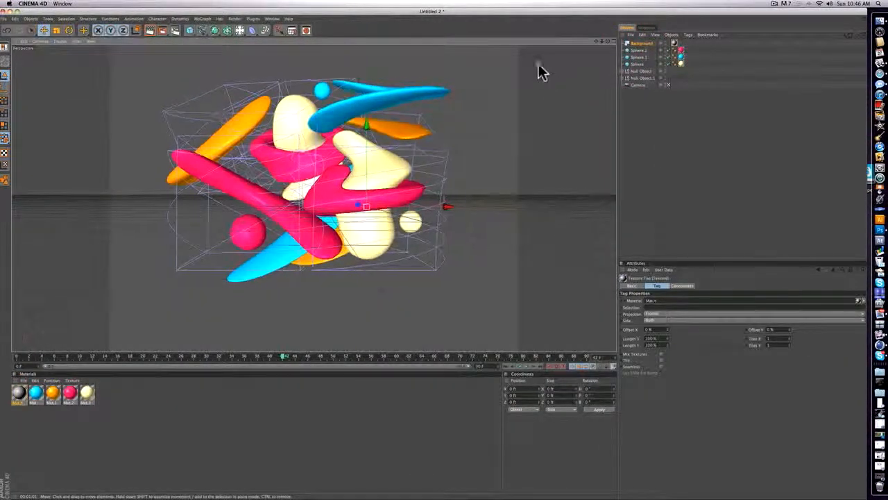
left_click(150, 30)
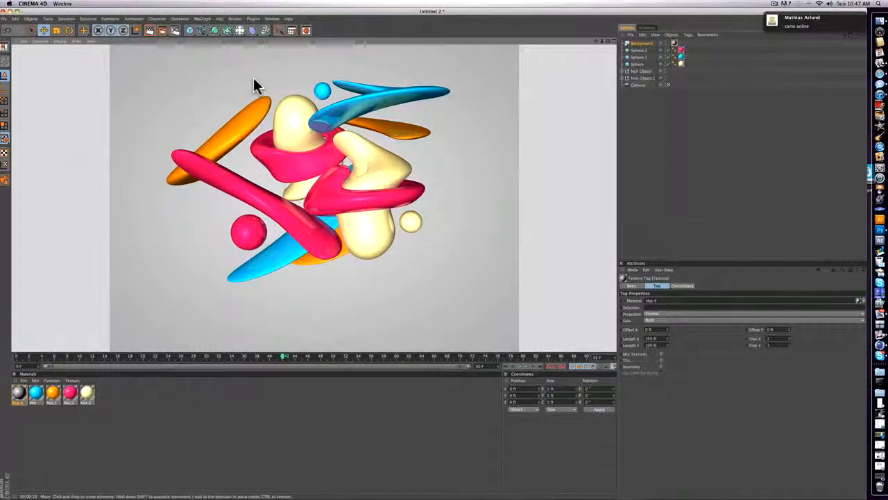
left_click(731, 124)
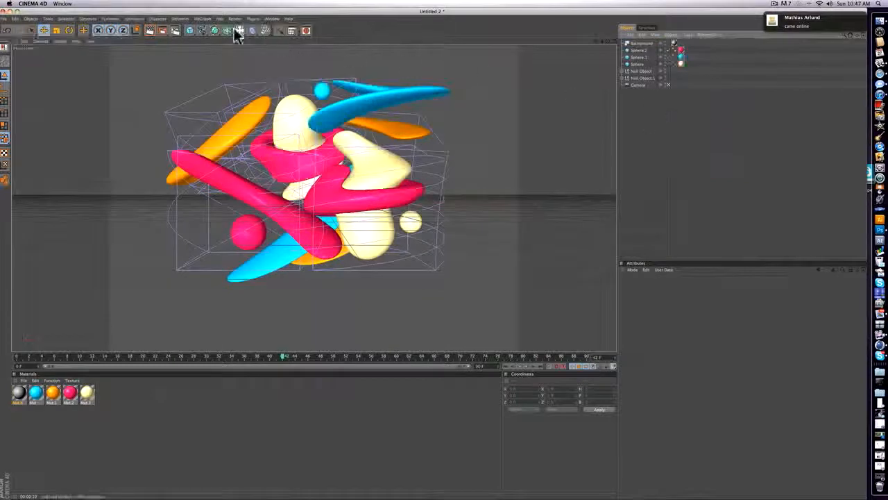
Add the Ambient Occlusion effect to the render settings.
left_click(175, 32)
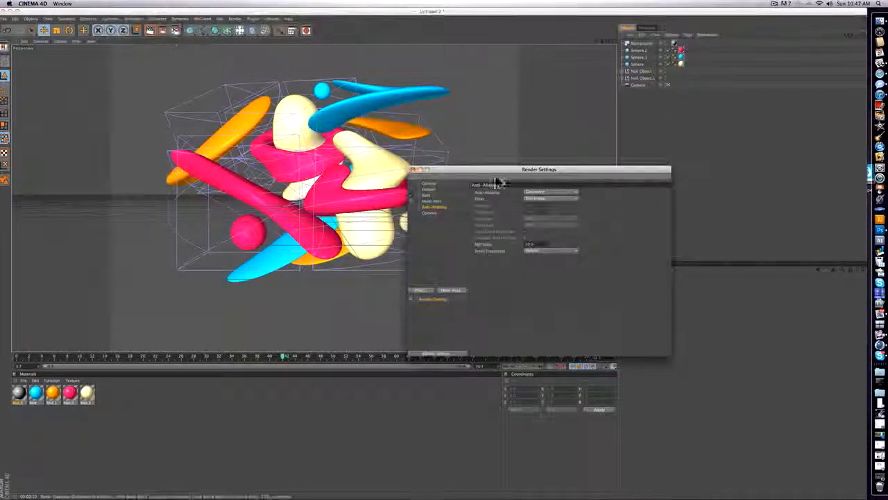
left_click(425, 292)
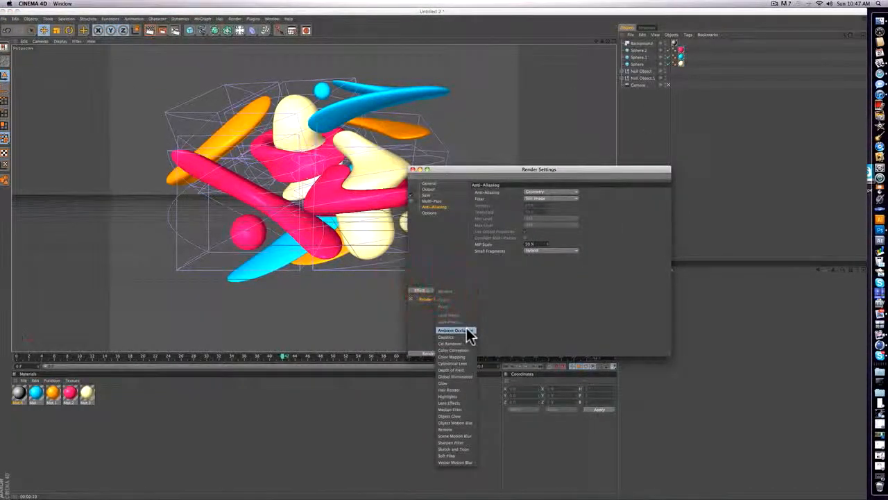
left_click(467, 328)
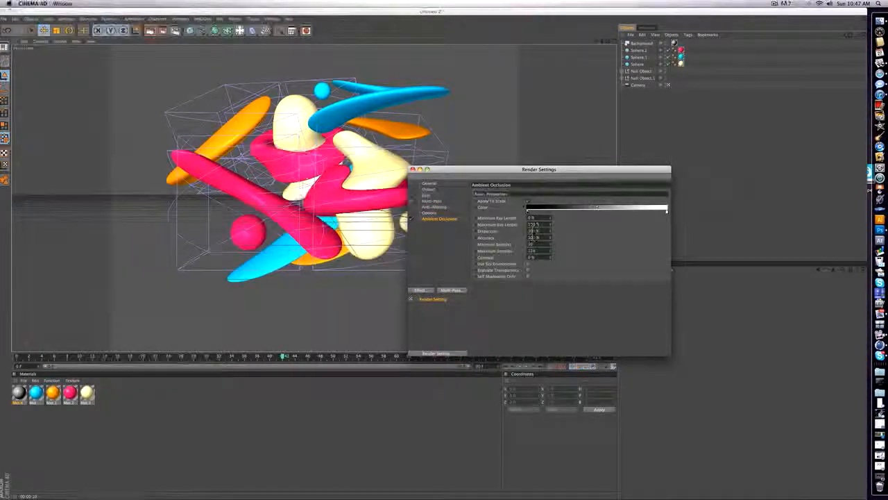
Set the render output size to 1280 × 720 pixels with an HDTV (16:9) film aspect.
left_click(431, 189)
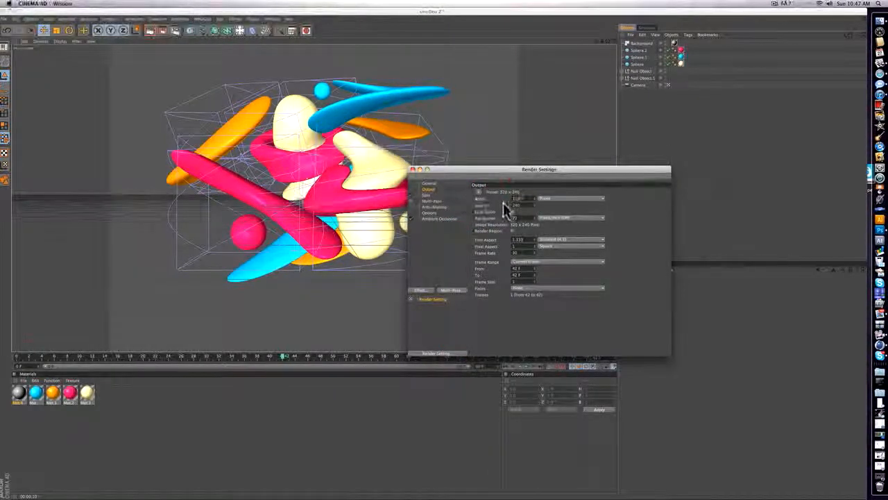
left_click(429, 198)
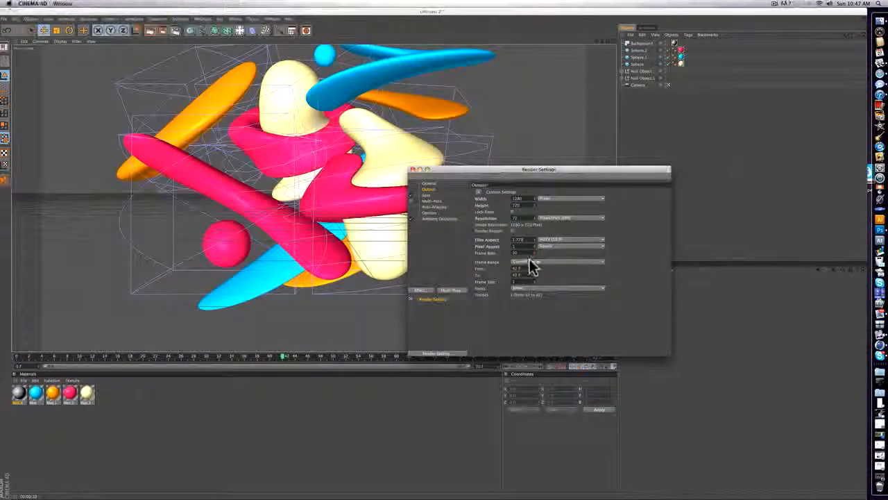
left_click(527, 261)
left_click(446, 229)
Enable the alpha channel in the render's save settings, leaving the image format as TIFF (PSD Layers).
left_click(428, 195)
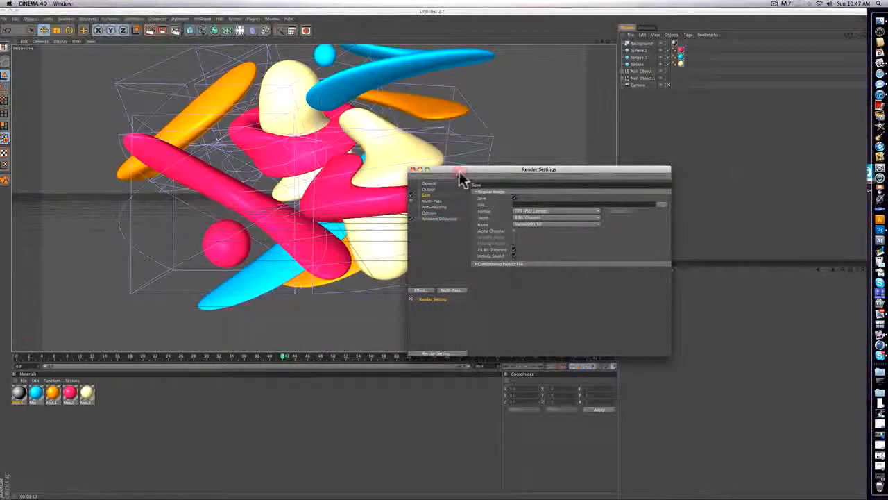
left_click_drag(461, 179, 494, 228)
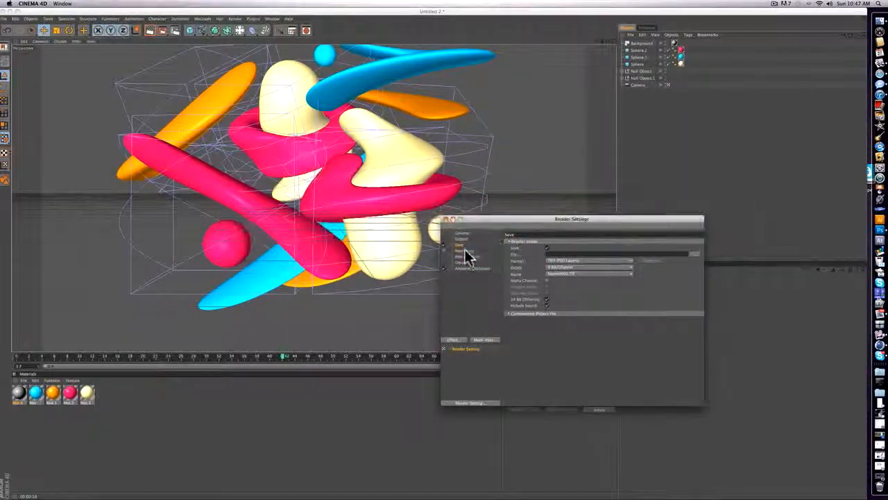
left_click(565, 261)
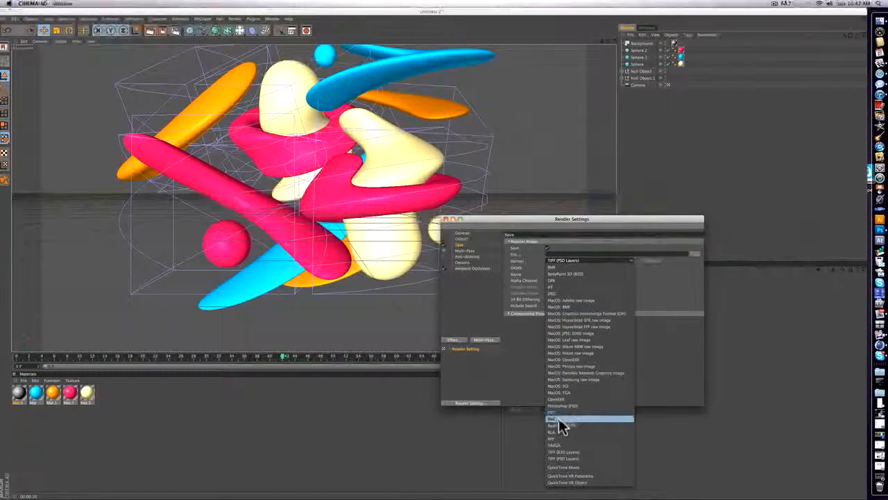
left_click(518, 349)
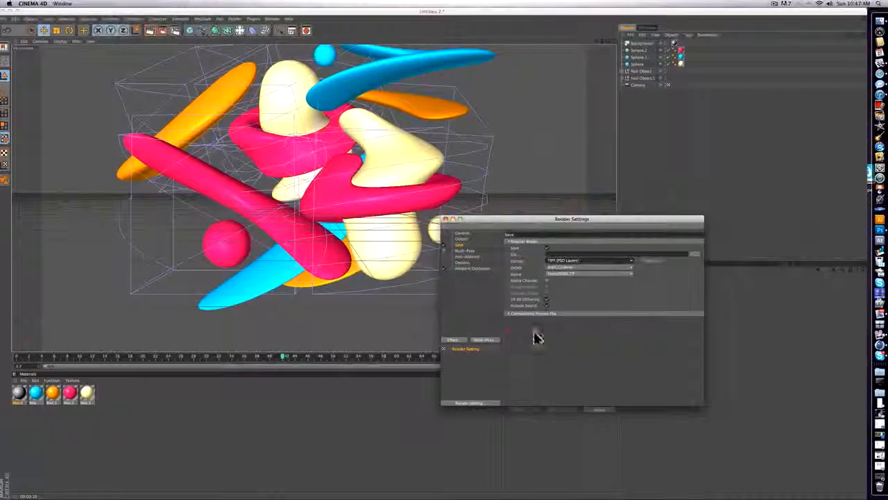
left_click(547, 280)
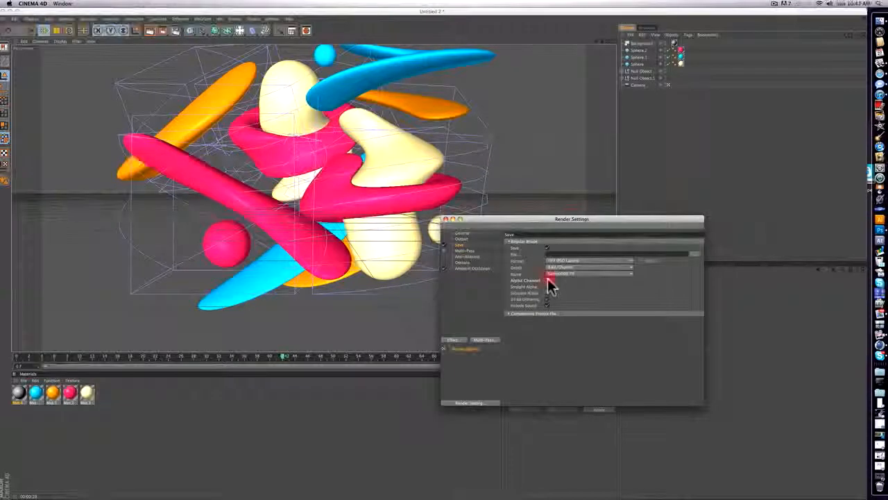
Set the render's anti-aliasing to Best with a maximum level of 2x2.
left_click(466, 257)
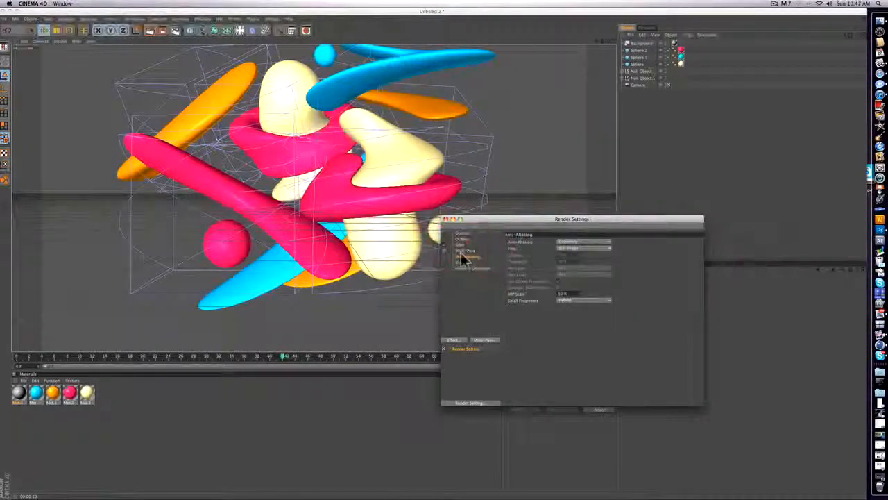
left_click(575, 243)
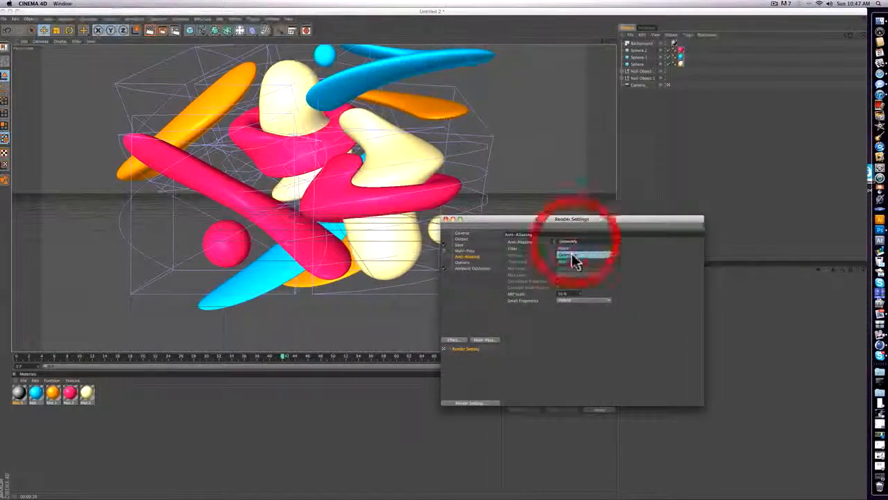
left_click(573, 258)
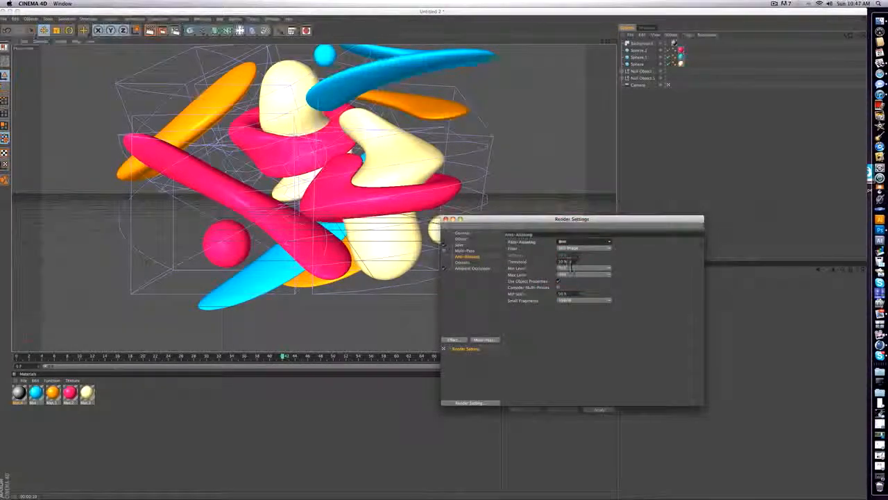
left_click(567, 275)
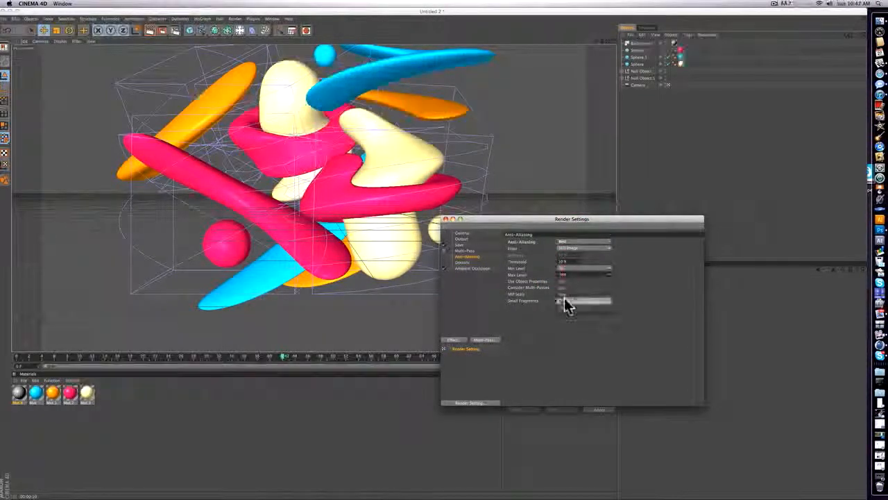
left_click(567, 296)
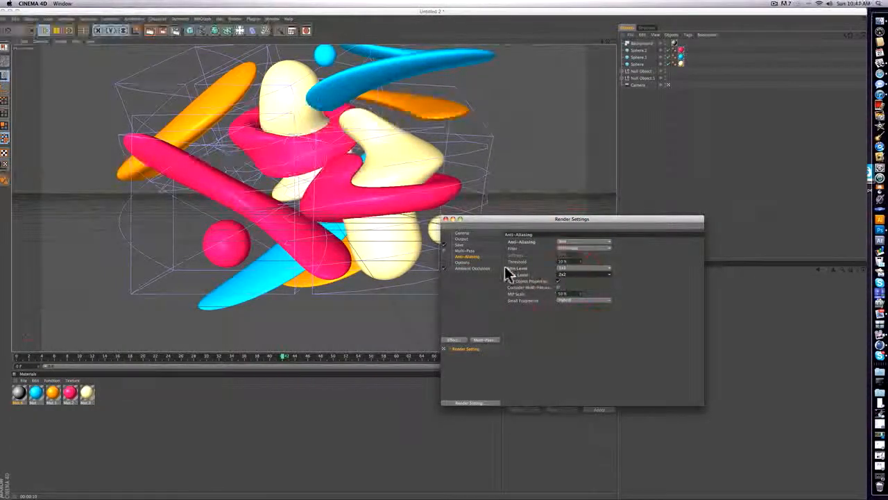
Lower the Ambient Occlusion effect's maximum samples and add the Global Illumination effect.
left_click(463, 268)
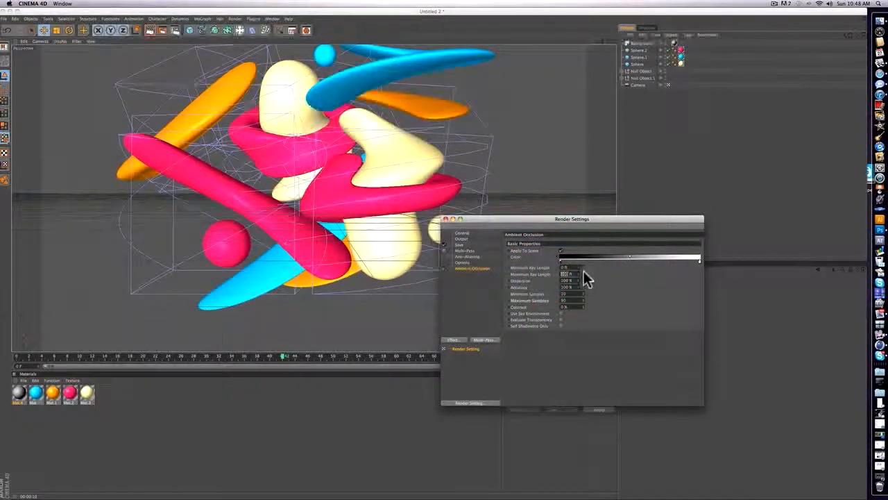
left_click(451, 340)
left_click(481, 406)
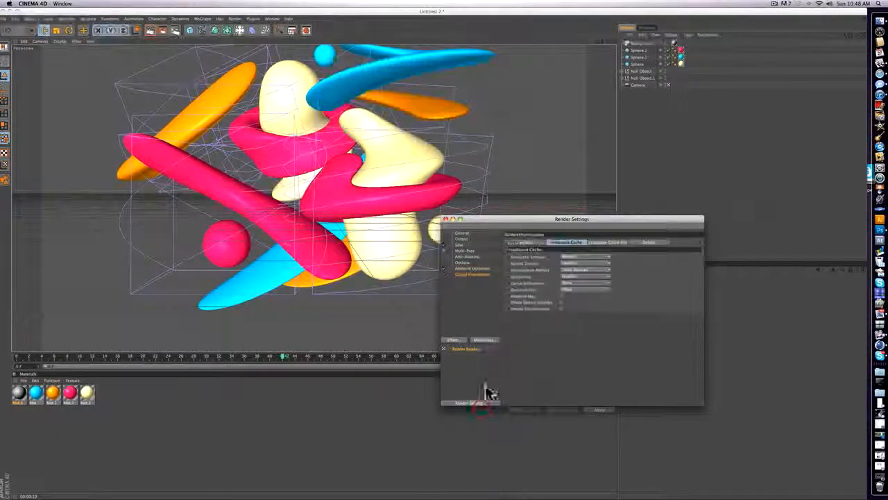
Set the Global Illumination irradiance cache's stochastic samples and record density to Low, and close the render settings.
left_click(532, 242)
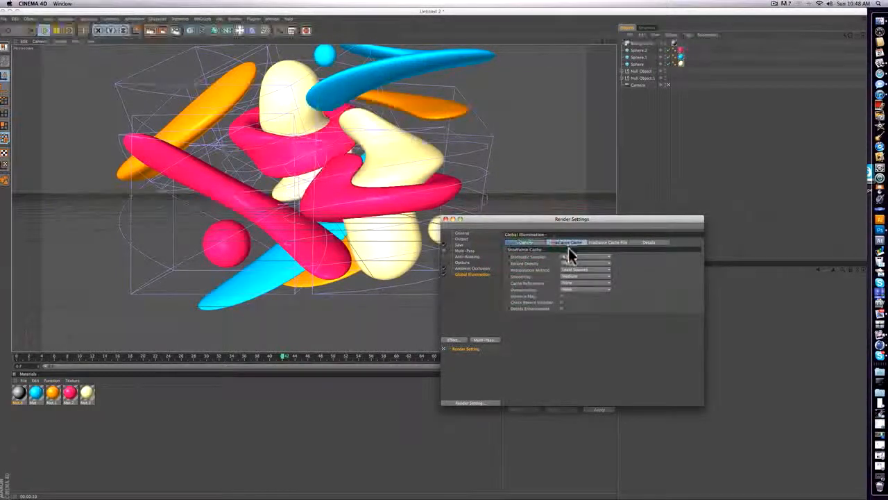
left_click(566, 245)
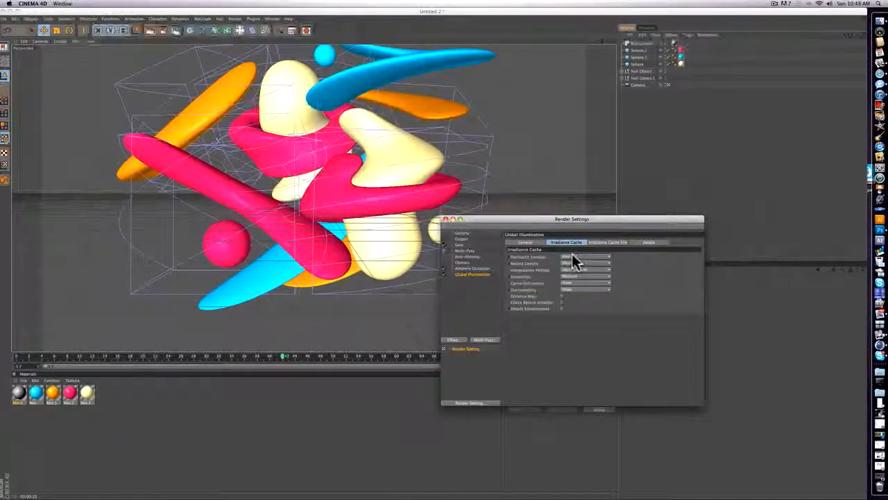
left_click(572, 256)
left_click(571, 276)
left_click(578, 263)
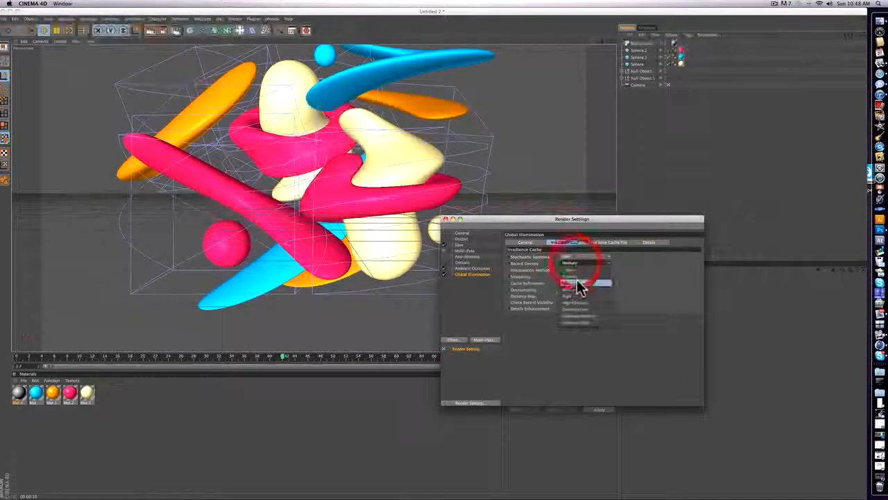
left_click(577, 281)
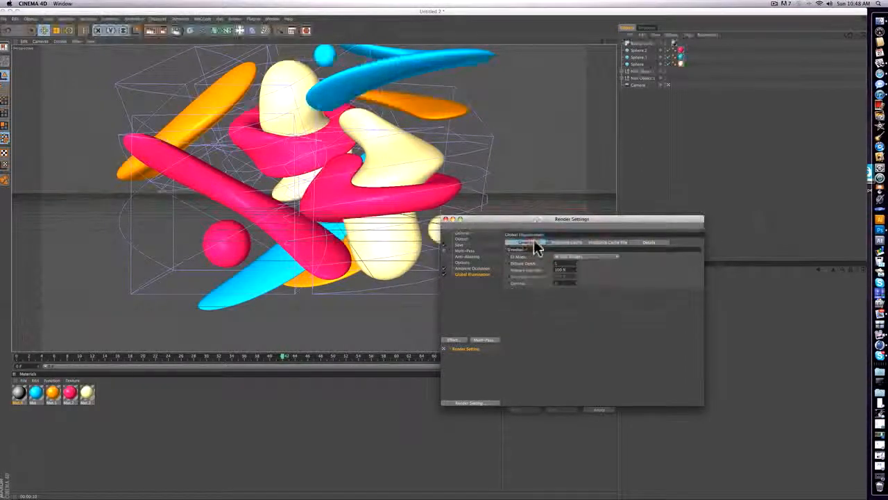
left_click(447, 220)
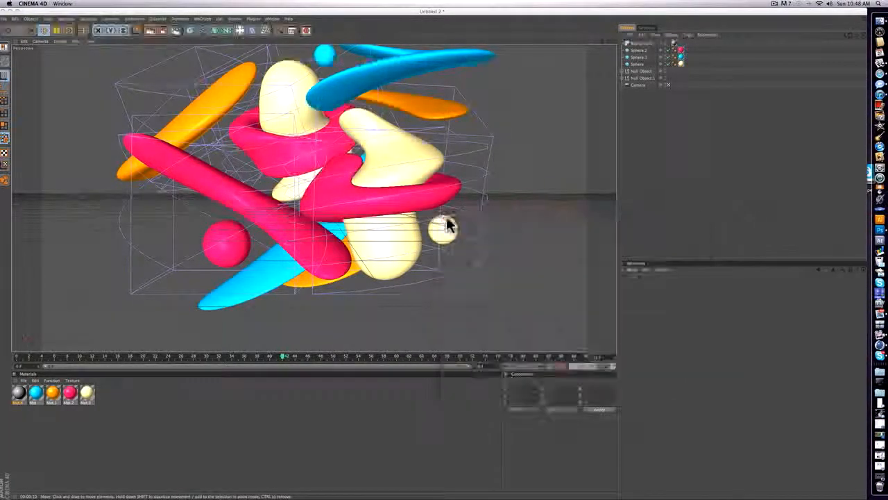
Add a 400 × 400 ft plane to the scene and shift it in the negative X direction.
scroll(416, 179, "down", 3)
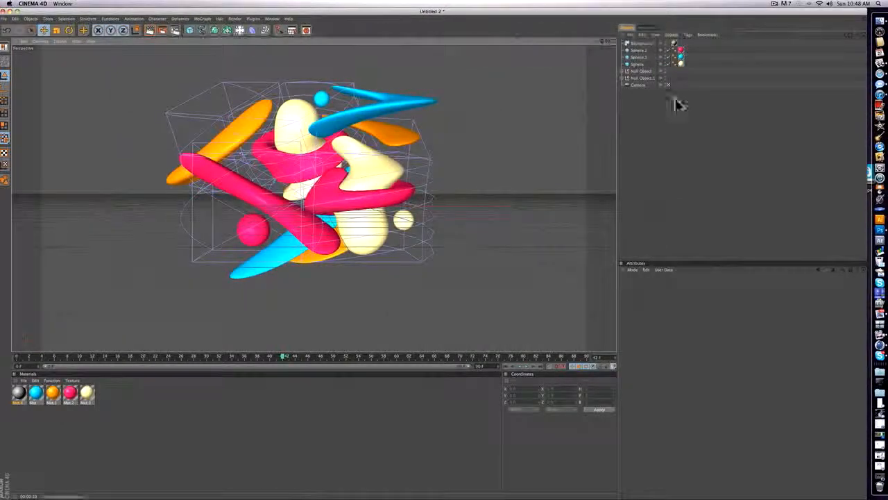
left_click(630, 73)
left_click(672, 148)
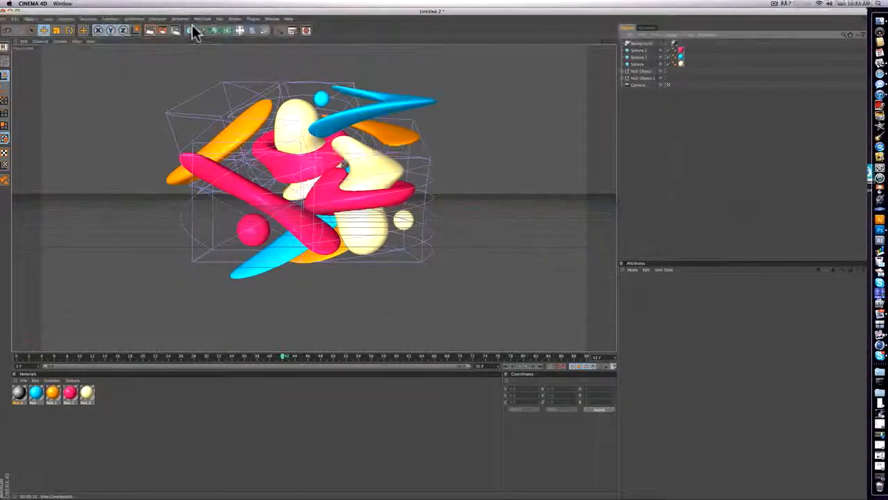
left_click_drag(190, 30, 264, 47)
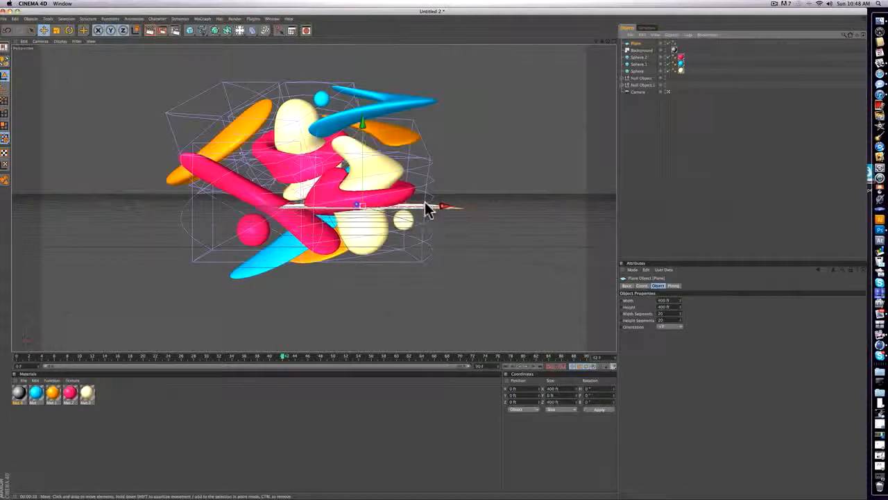
left_click_drag(440, 206, 339, 193)
key("o")
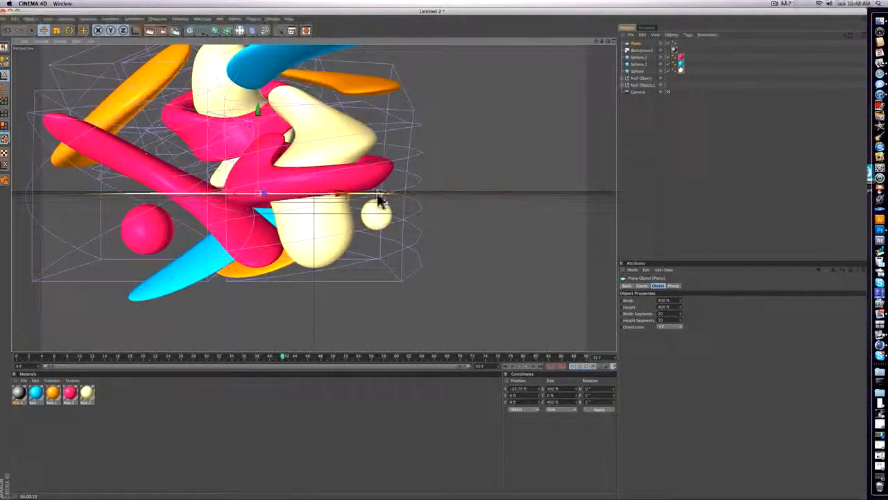
Group the two null objects holding the twisted shapes and scale the group down to roughly half size.
left_click(634, 85)
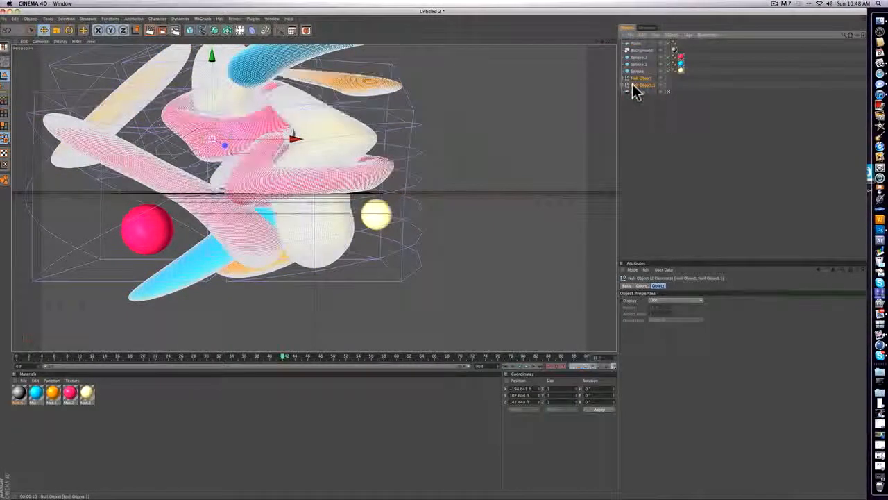
key("alt+g")
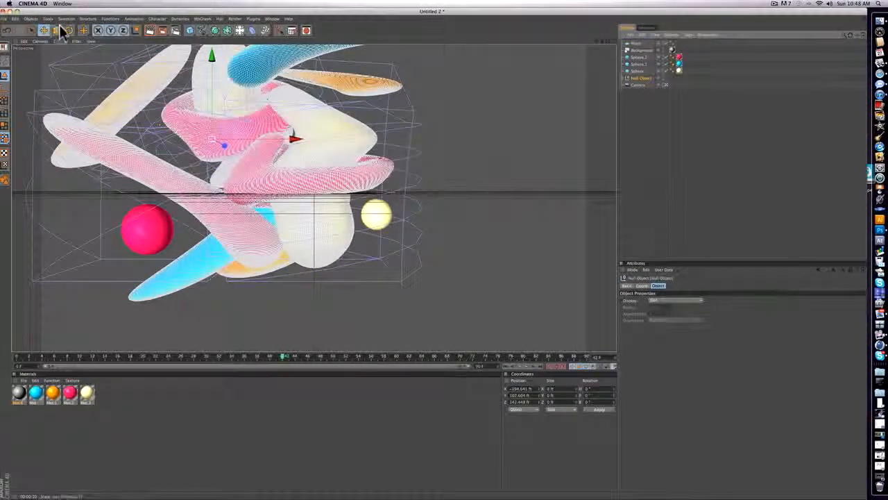
left_click(56, 29)
left_click_drag(403, 146, 316, 146)
left_click(648, 121)
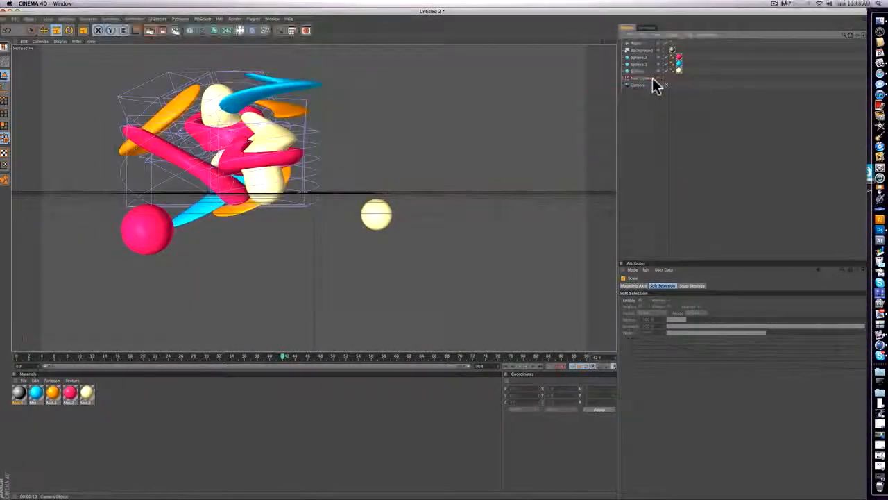
Move the null group of twisted shapes to about X -18 ft, Y 46 ft, and delete the three spheres.
mouse_move(466, 81)
left_mouse_down()
mouse_move(443, 83)
mouse_move(468, 82)
left_mouse_up()
left_click(43, 30)
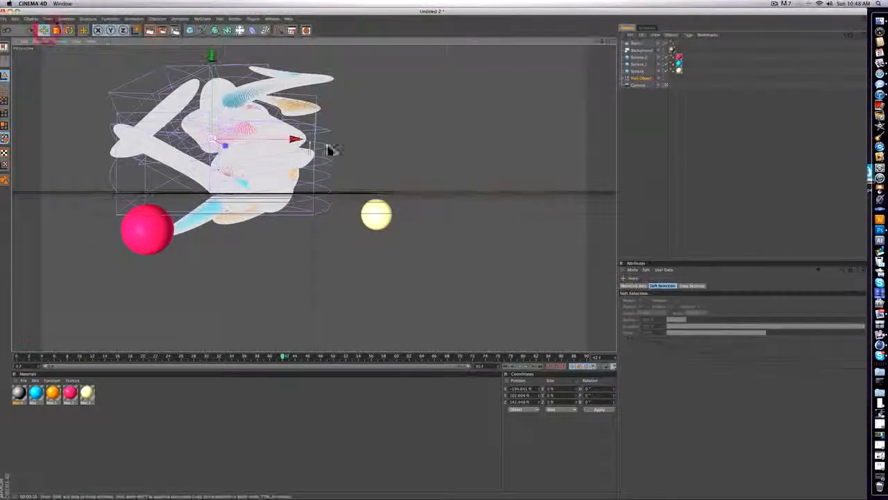
left_click_drag(294, 143, 365, 140)
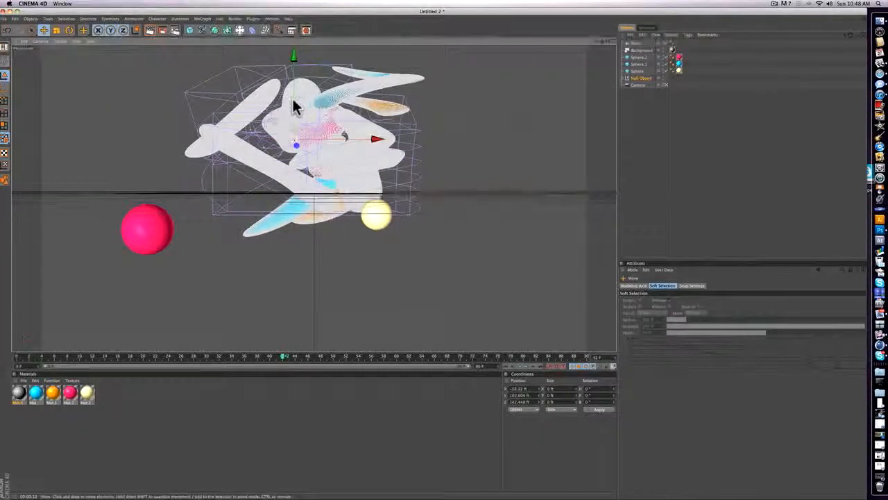
left_click_drag(294, 103, 283, 113)
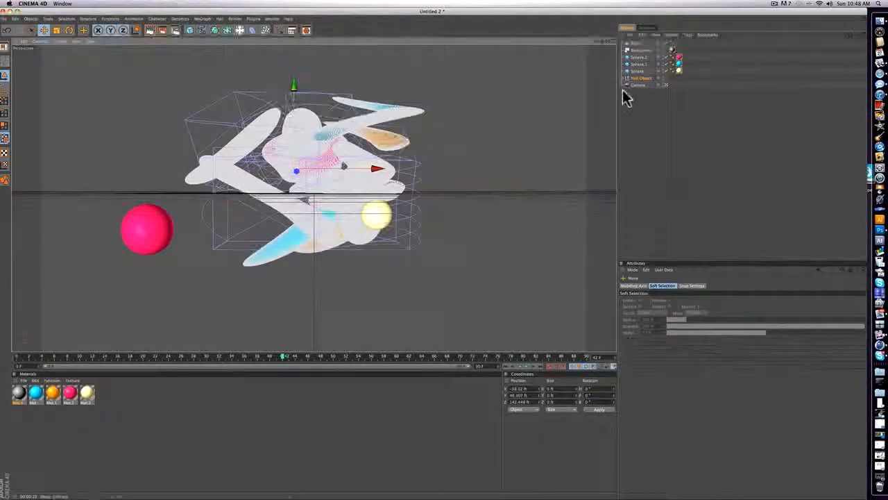
left_click(636, 71)
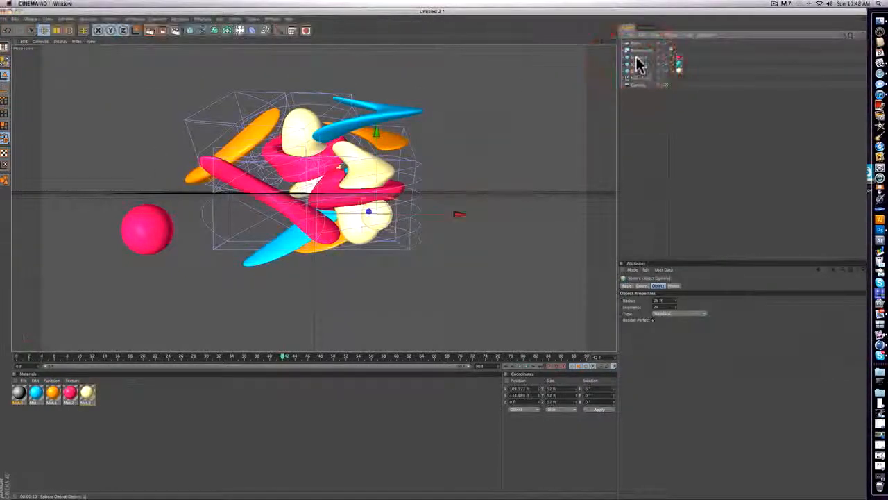
key("Delete")
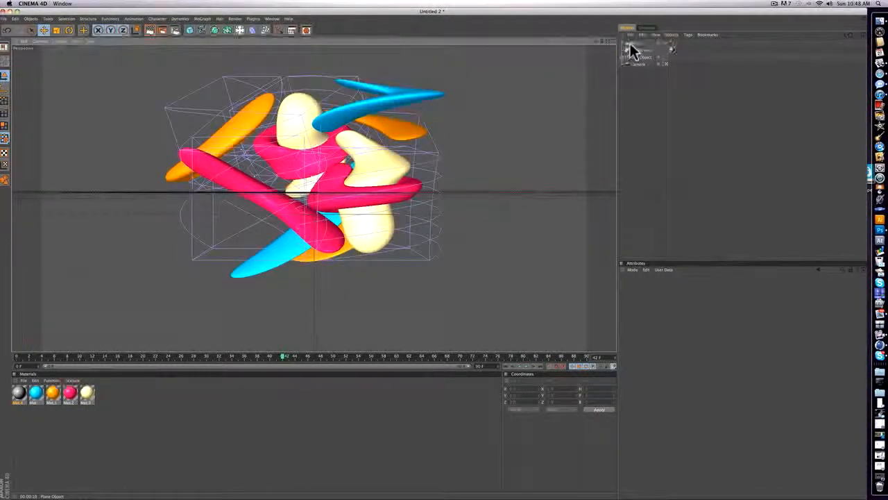
Set the plane's width and height to 1000 ft.
left_click(630, 43)
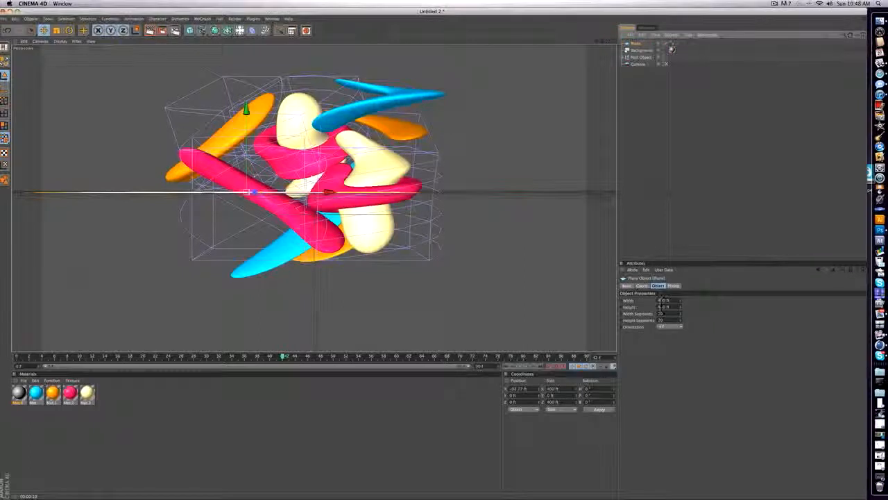
left_click_drag(661, 301, 639, 299)
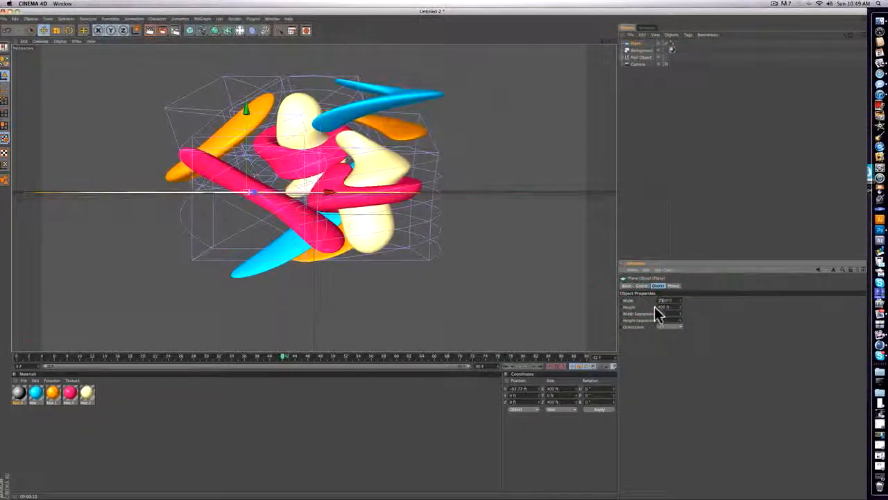
type("1000")
key("Return")
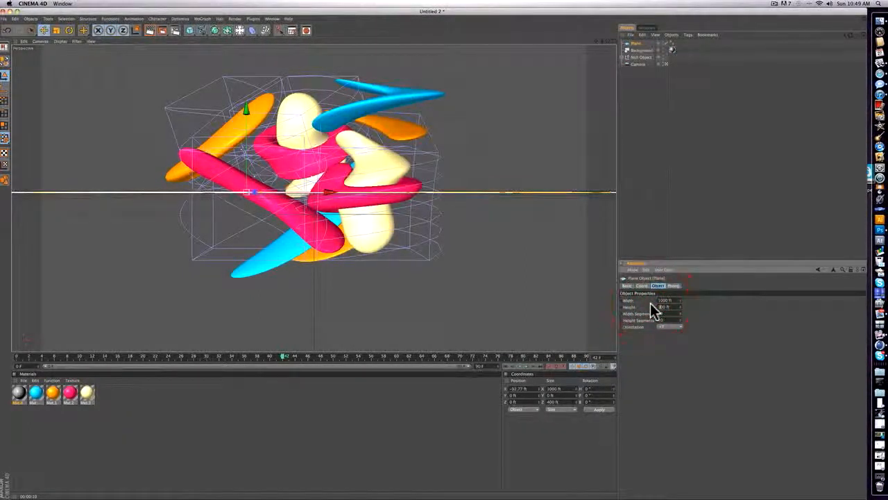
type("10")
key("Return")
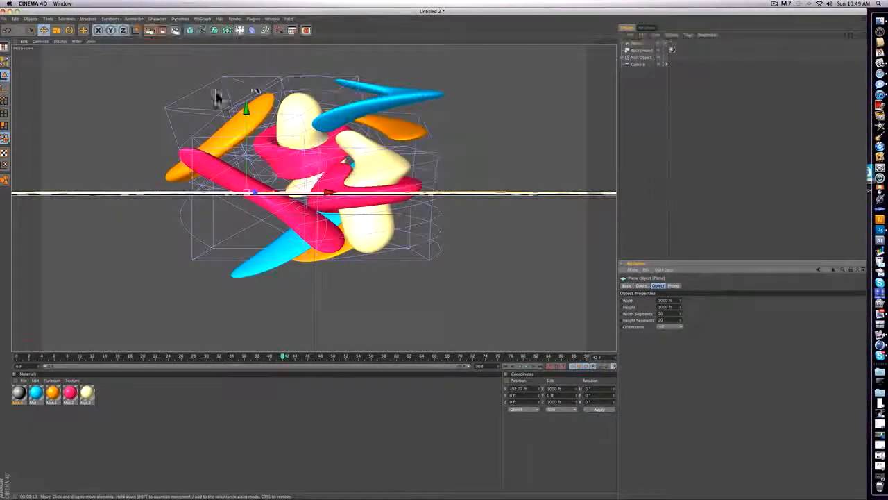
Raise the plane above the shapes to about Y 344 ft and rename it Top.
left_click_drag(248, 114, 245, 1)
left_click(637, 43)
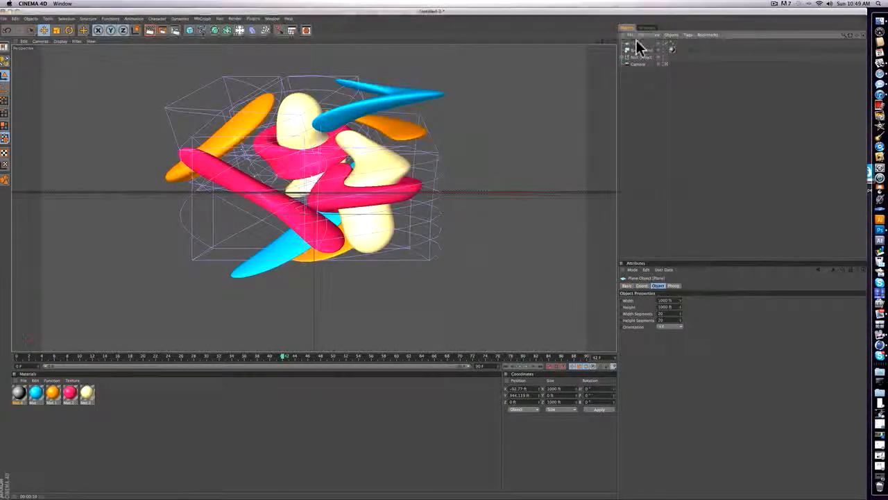
type("Top")
key("Return")
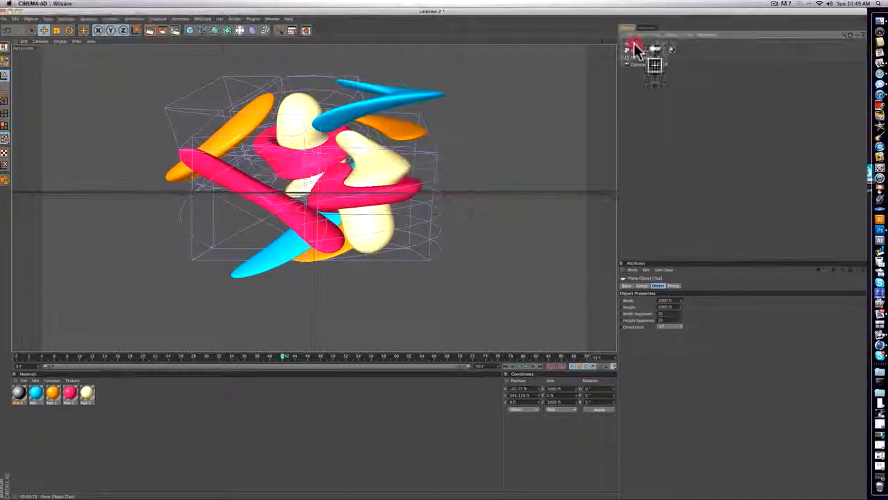
Duplicate the Top plane, orient the copy along the X axis and rename it Left.
left_click_drag(634, 43, 635, 49, "ctrl")
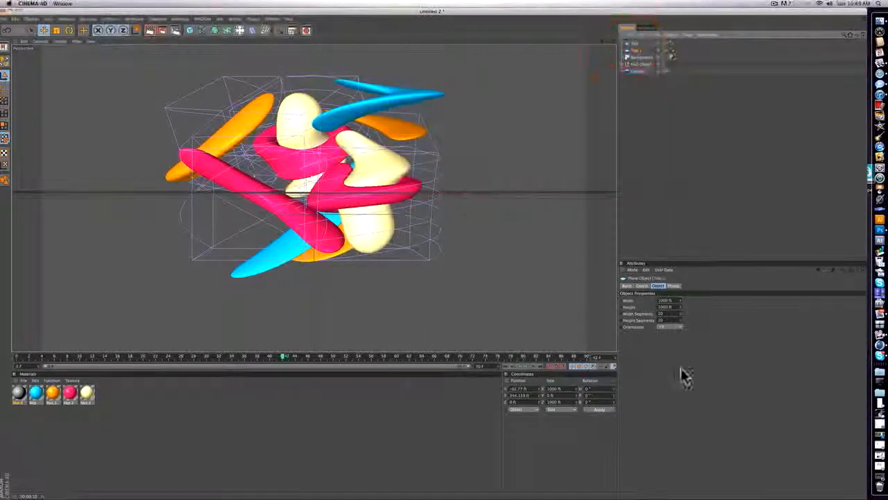
left_click(677, 326)
left_click(677, 332)
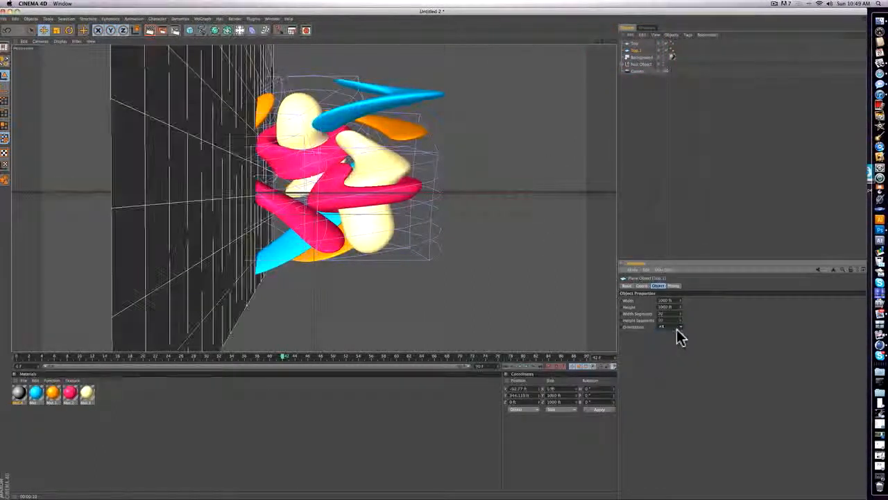
double_click(637, 51)
type("Left")
key("Return")
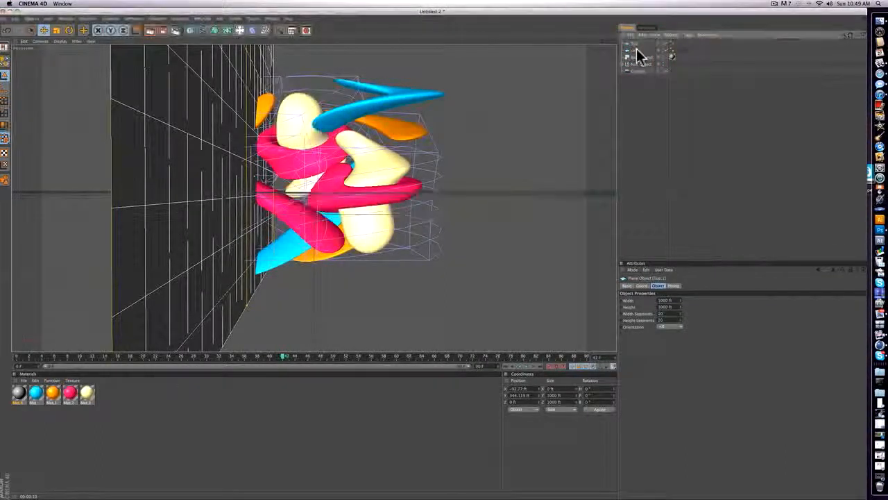
Move the Left plane to the left side of the shapes and lower it, at about X -607 ft, Y 40 ft.
scroll(287, 125, "down", 5)
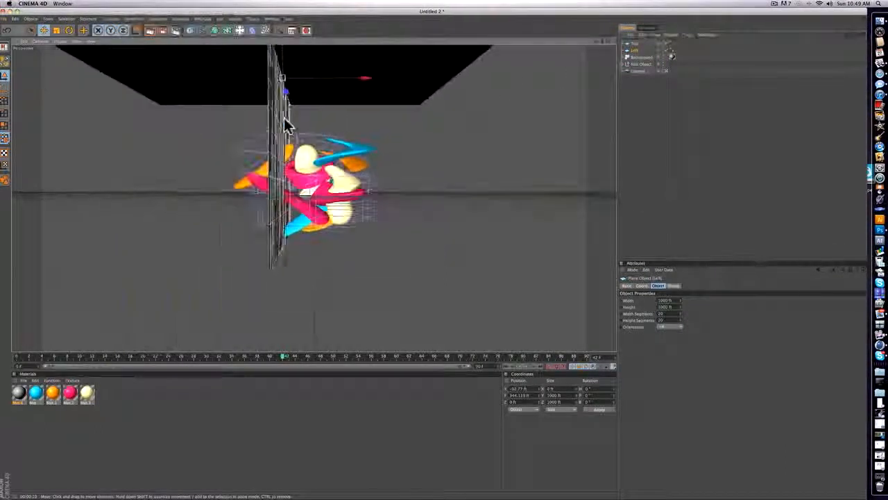
left_click_drag(365, 92, 208, 90)
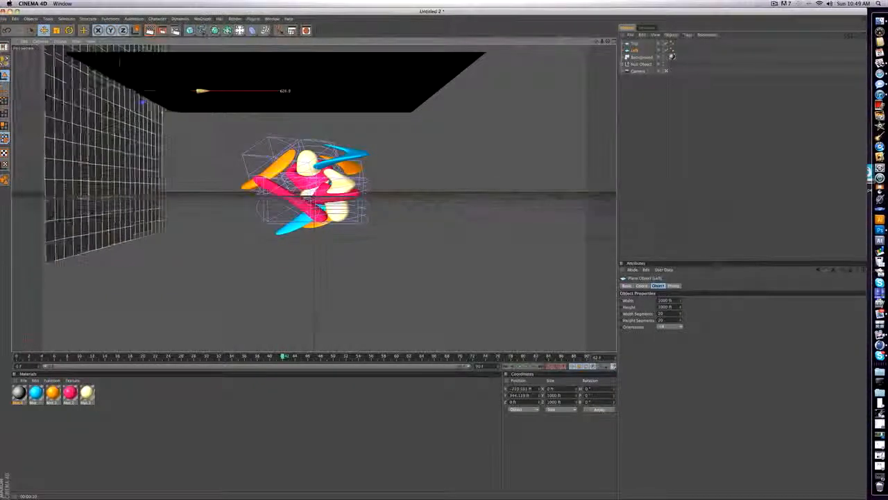
left_click_drag(134, 66, 134, 161)
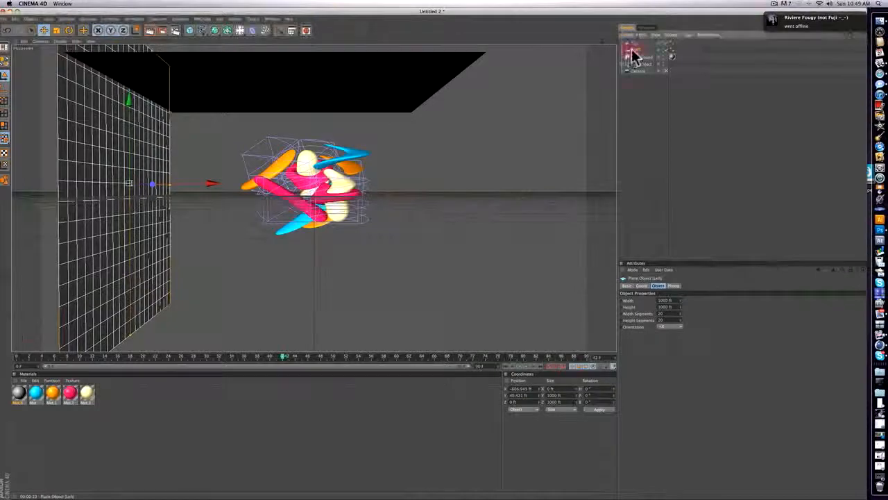
Duplicate the Left plane, move the copy to the opposite side at about X 538 ft and rename it Right.
left_click_drag(632, 55, 633, 55, "ctrl")
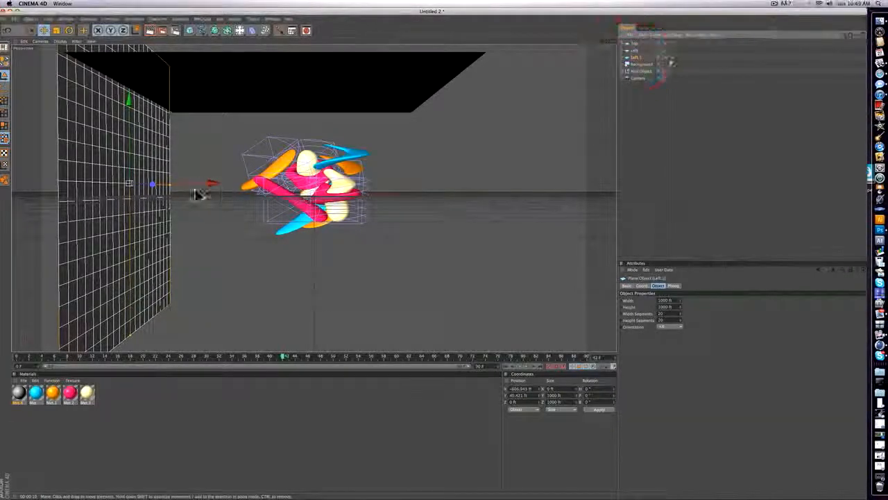
left_click_drag(203, 184, 559, 183)
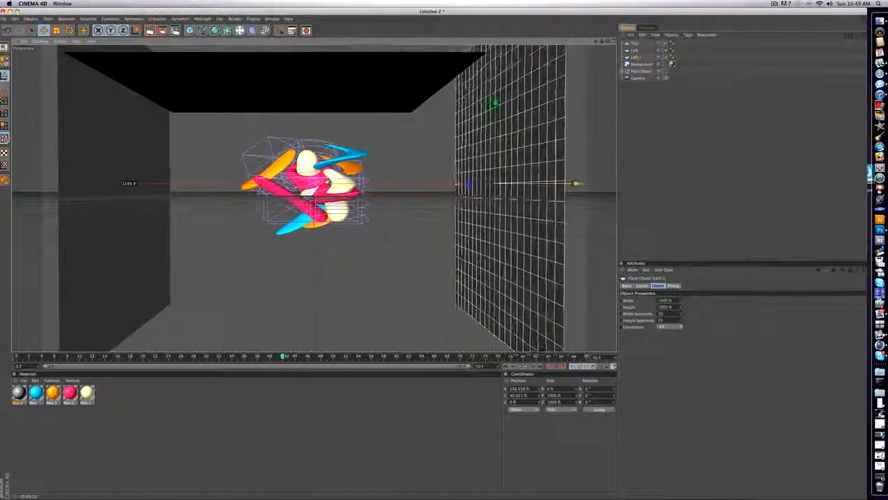
double_click(638, 58)
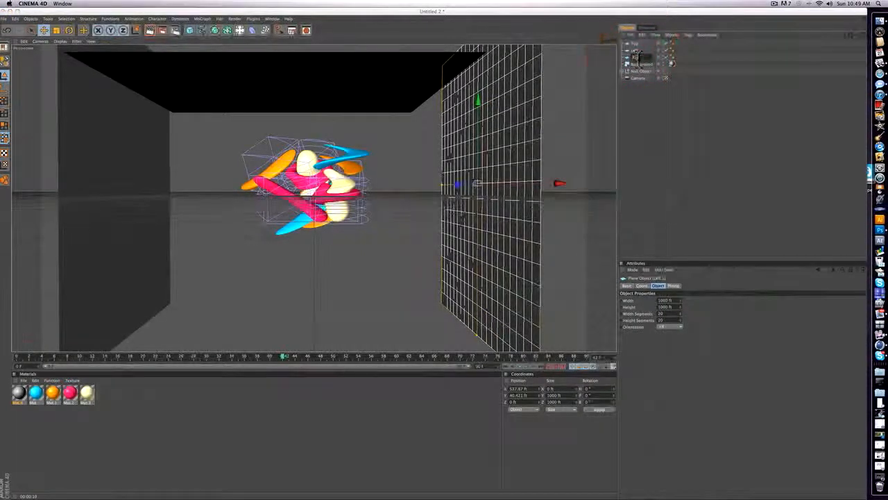
type("Right")
key("Return")
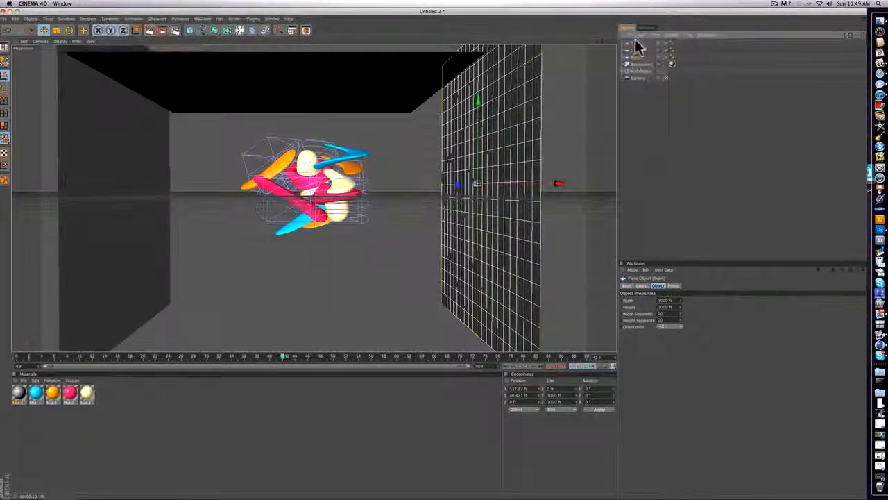
Duplicate the Top plane and tilt the copy to a 45° pitch.
left_click(636, 44)
left_click_drag(635, 43, 635, 46, "ctrl")
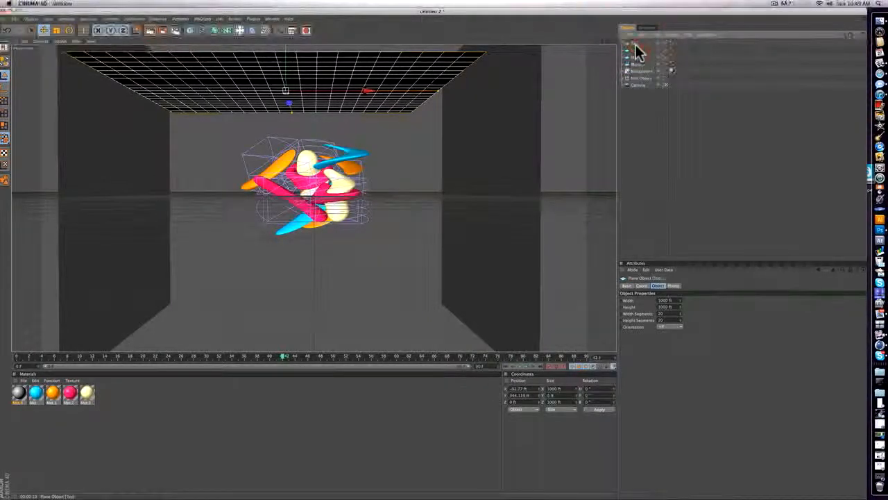
left_click(69, 30)
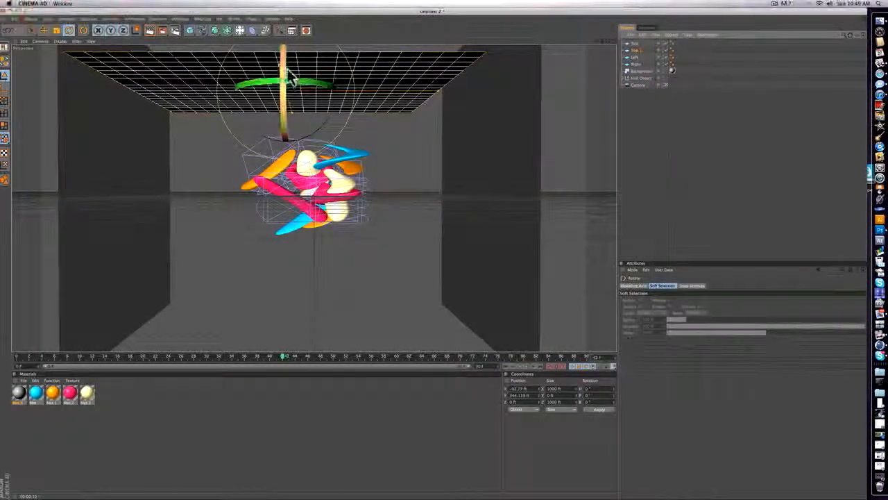
left_click_drag(282, 71, 281, 112)
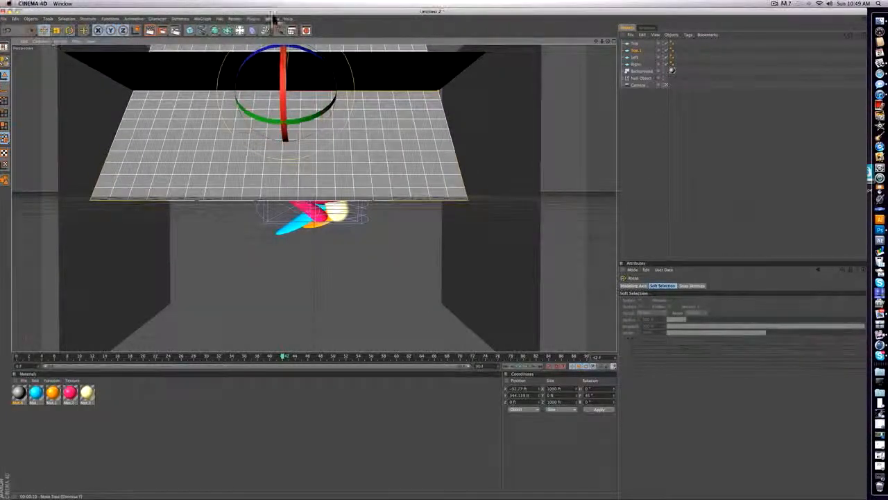
Using the four-view layout, shift the tilted plane toward the camera, up and in front of the shapes, at about Z -232 ft.
left_click(608, 41)
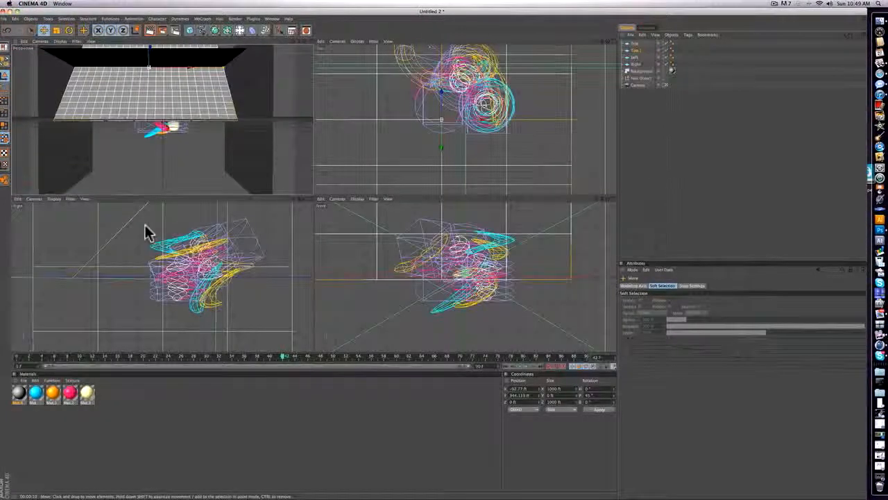
scroll(144, 224, "down", 5)
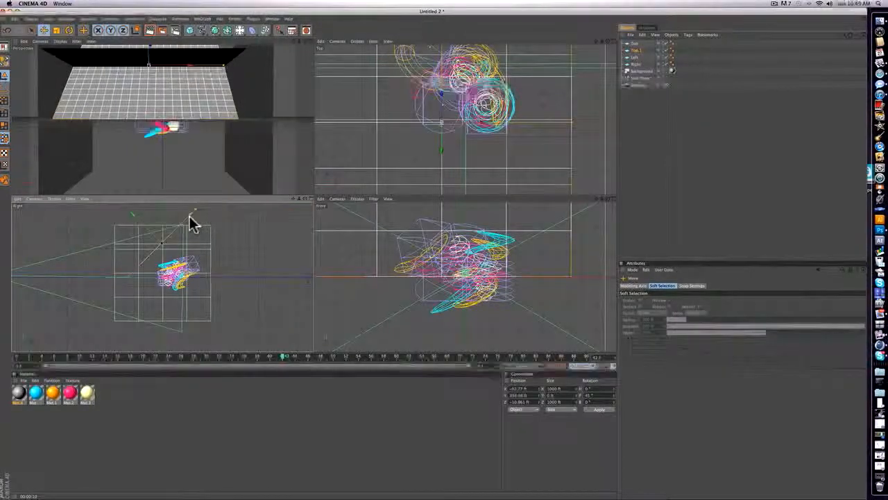
left_click_drag(190, 216, 181, 225)
left_click_drag(123, 224, 109, 210)
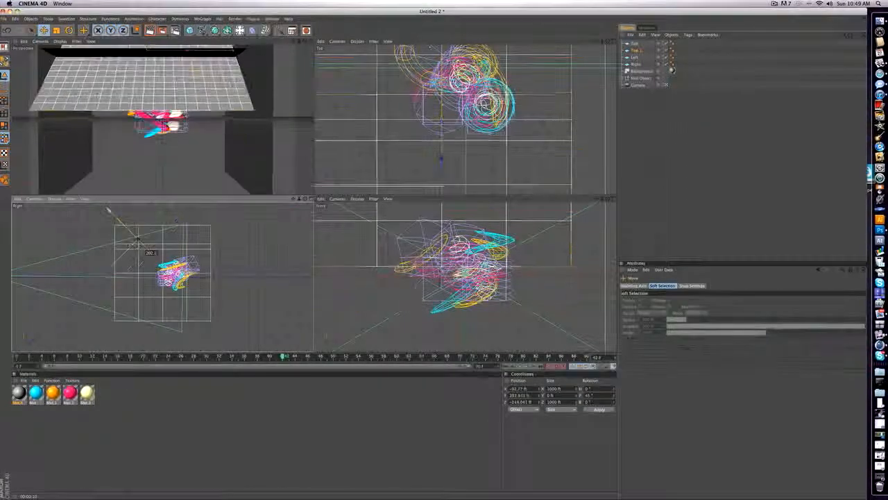
left_click(156, 358)
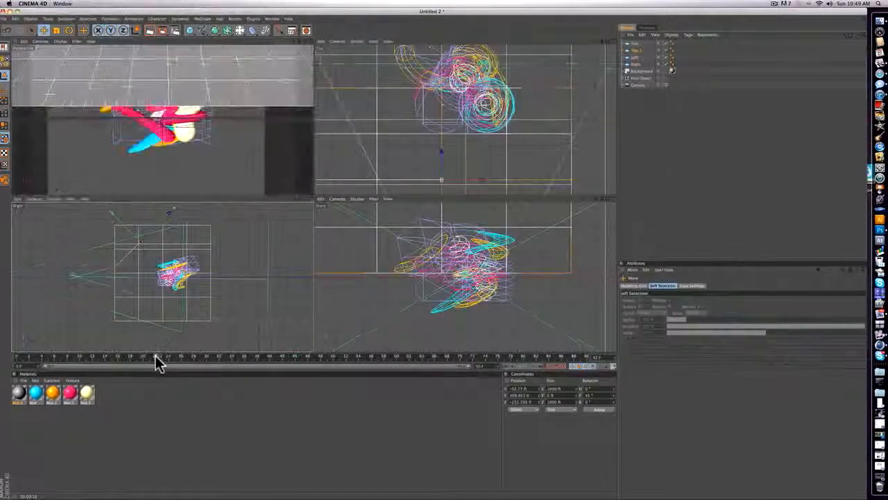
Rename the tilted plane Front.
left_click(633, 50)
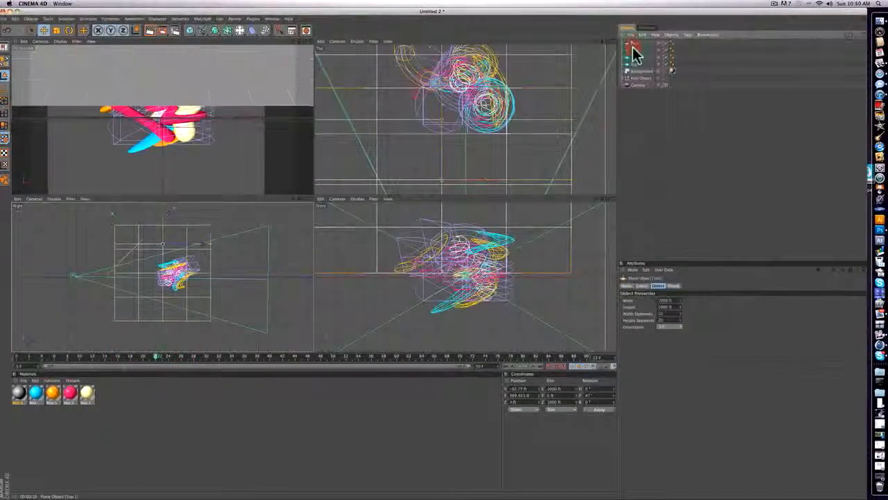
double_click(633, 50)
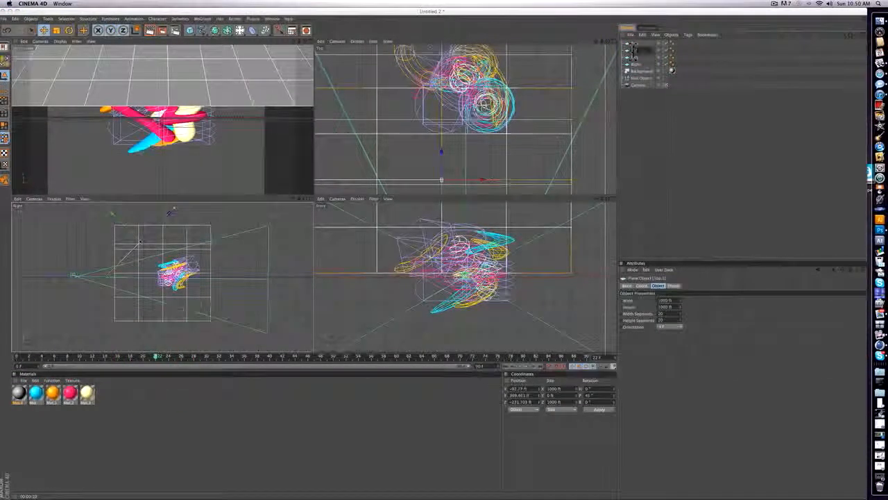
type("Front")
key("Return")
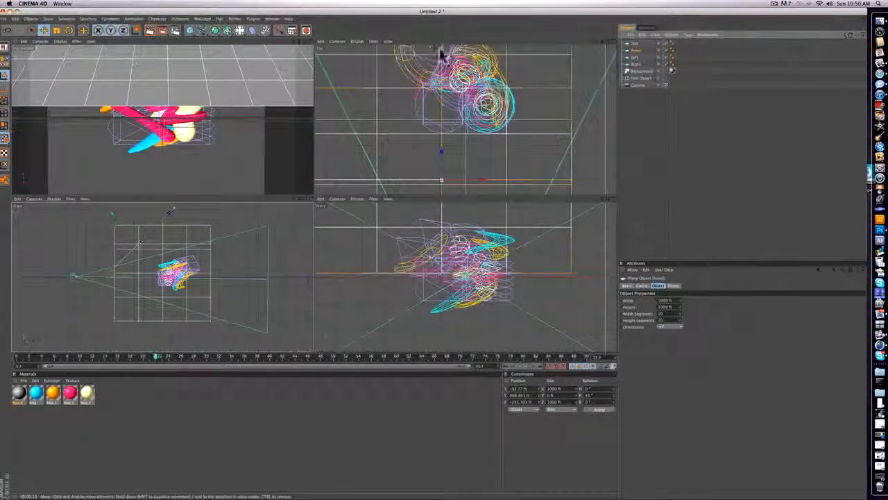
Add a Compositing tag to the Top plane and turn off Seen by Camera.
left_click(638, 42)
right_click(637, 43)
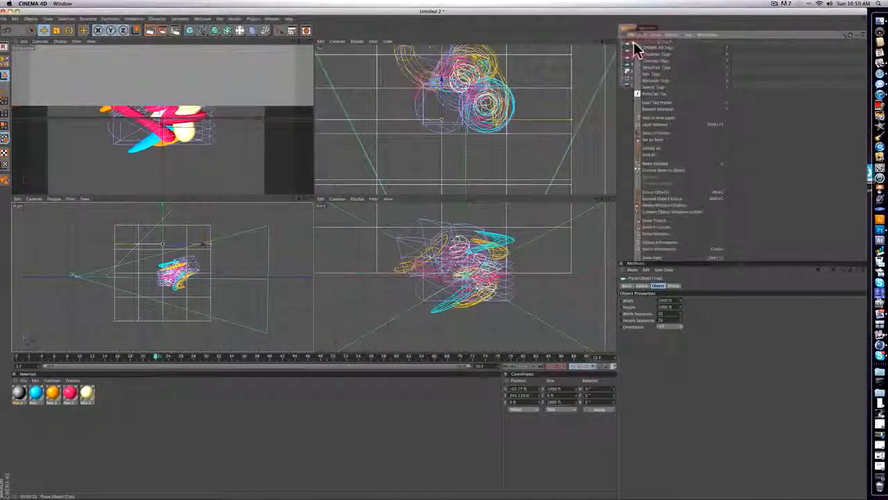
mouse_move(639, 47)
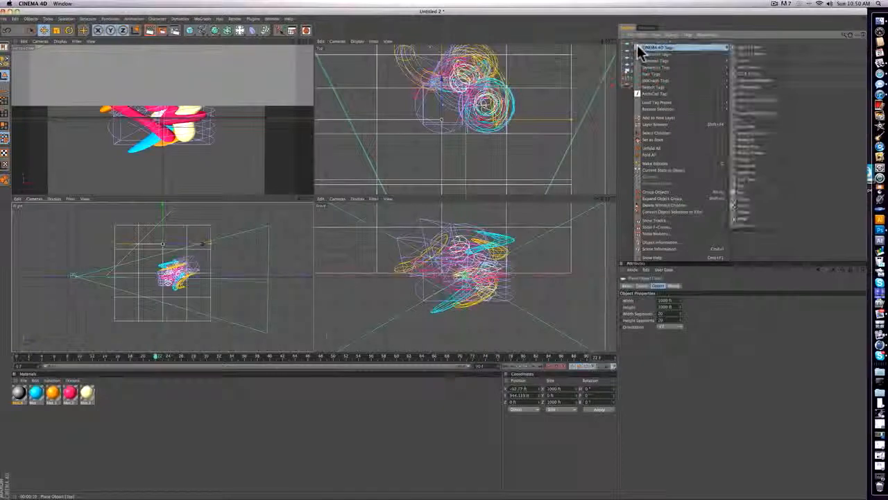
left_click(746, 87)
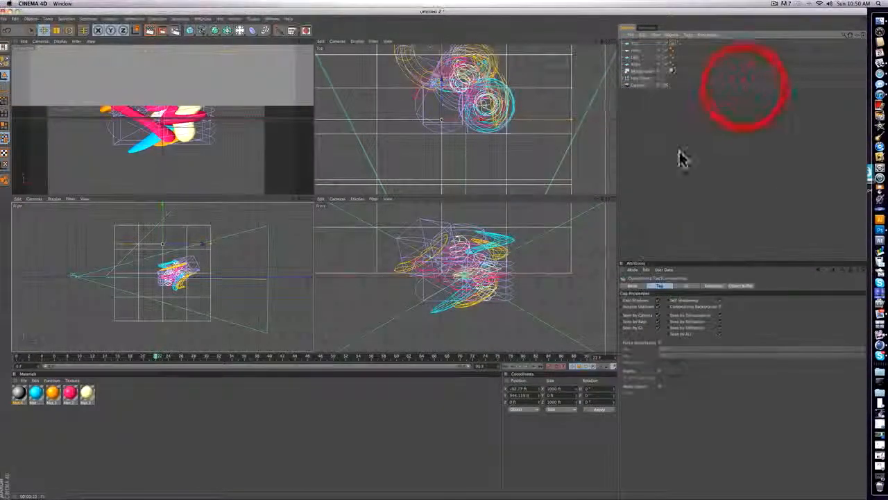
left_click(657, 315)
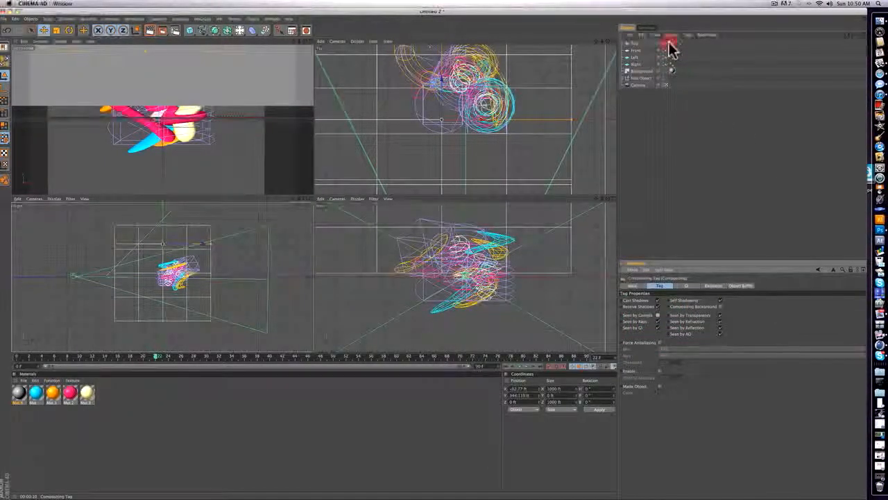
Copy the Top plane's Compositing tag to the Front, Left and Right planes, and turn off Visible in Editor for all four planes.
left_click_drag(669, 42, 666, 60, "ctrl")
left_click(638, 44)
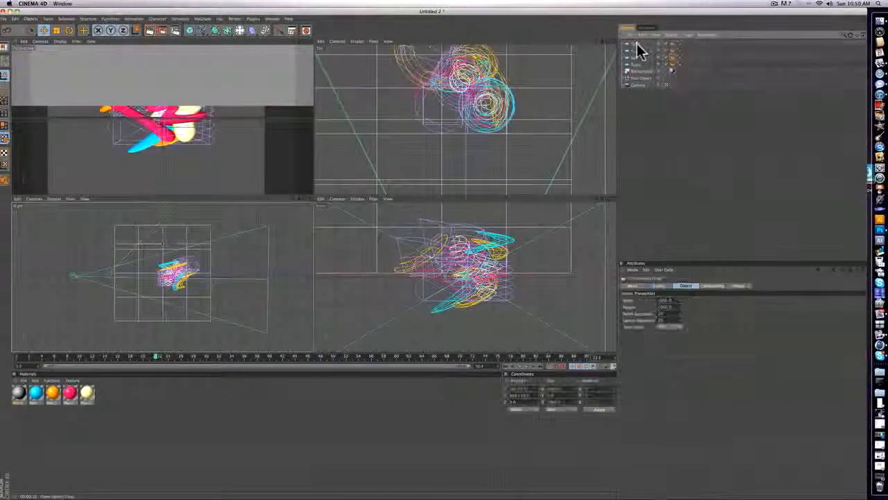
left_click(637, 76)
left_click(637, 65, "shift")
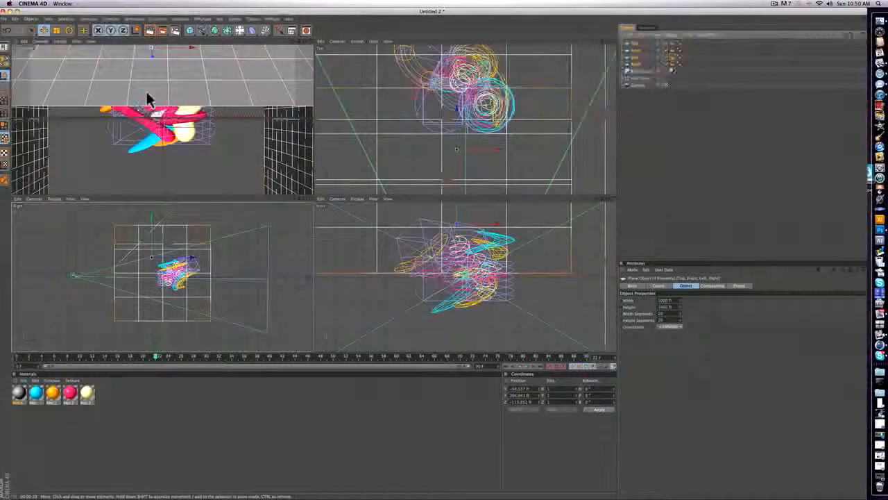
left_click(632, 285)
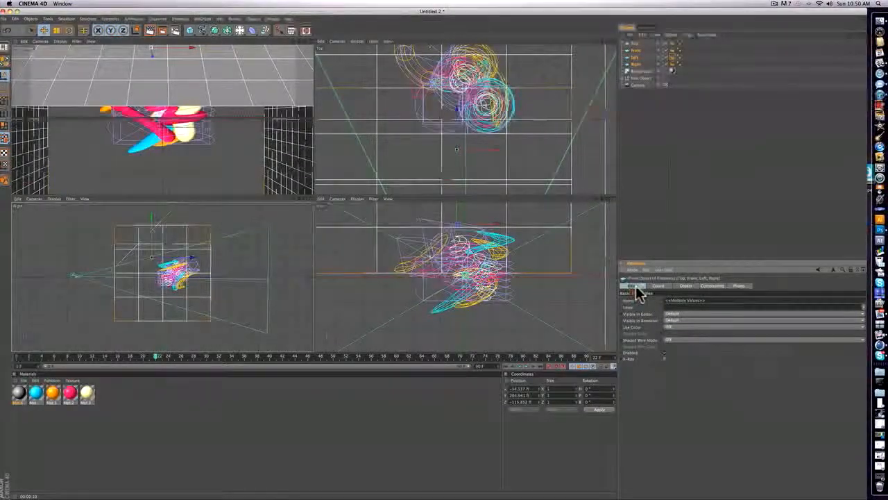
left_click(677, 314)
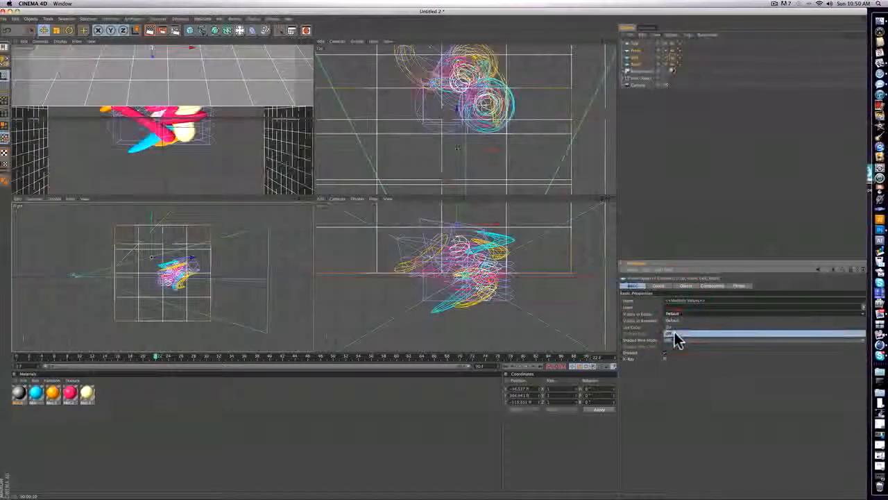
left_click(677, 335)
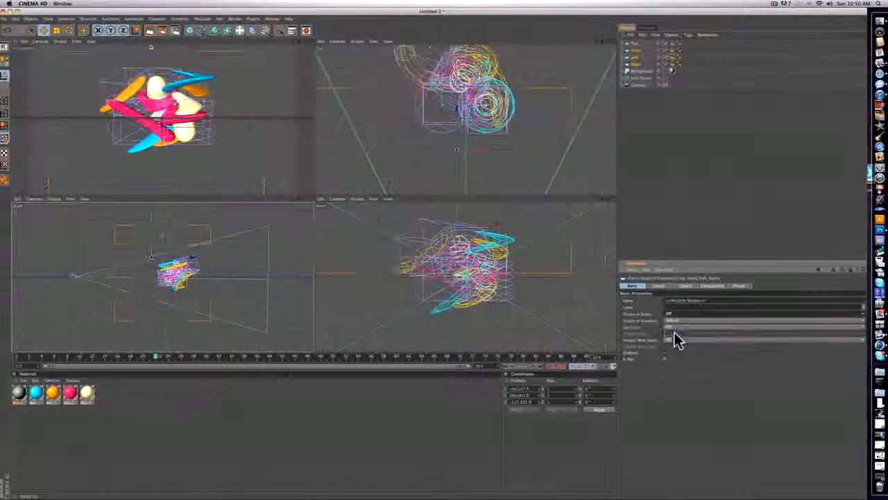
left_click(728, 188)
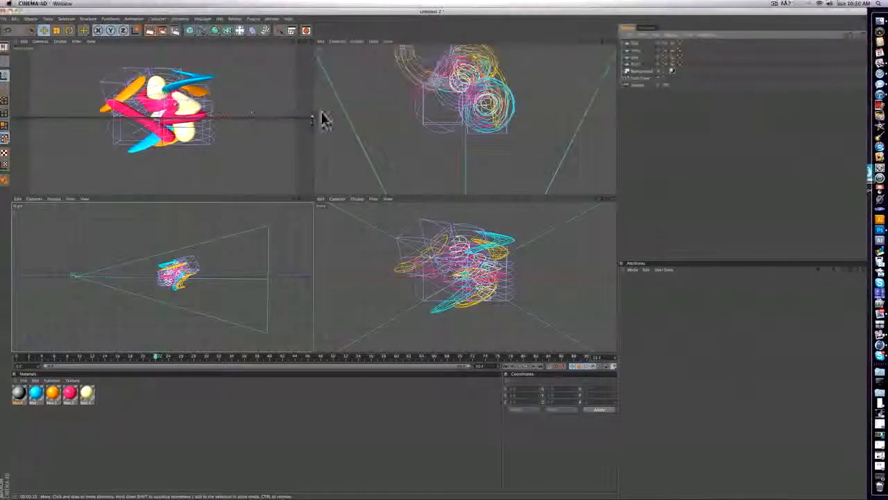
Create a new material with Luminance enabled and its luminance brightness set to 200%.
double_click(170, 406)
double_click(19, 393)
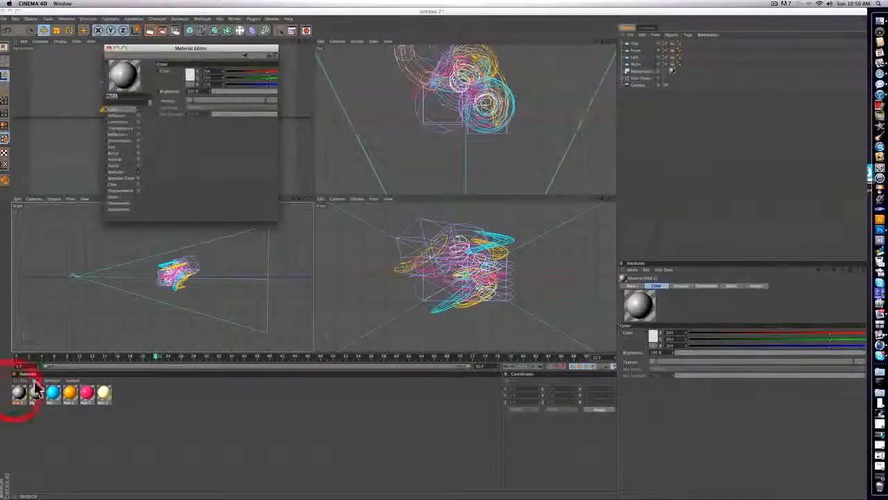
mouse_move(162, 49)
left_mouse_down()
mouse_move(227, 120)
mouse_move(317, 264)
left_mouse_up()
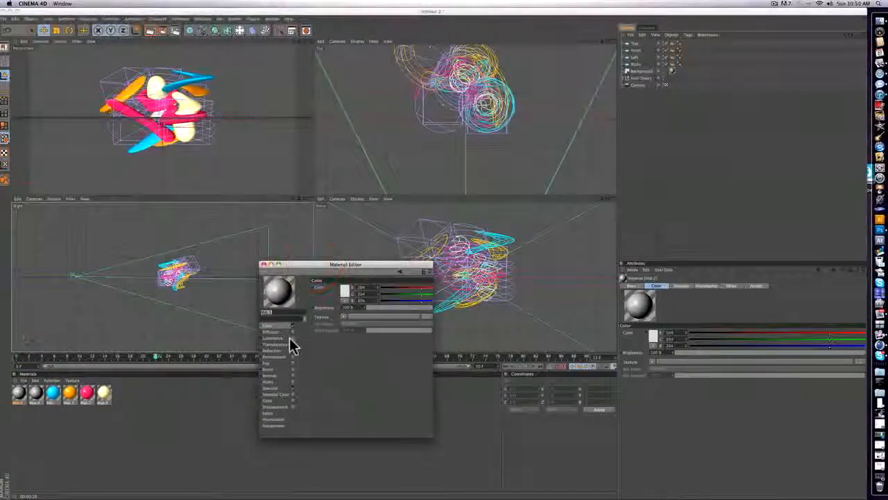
left_click(293, 338)
double_click(339, 307)
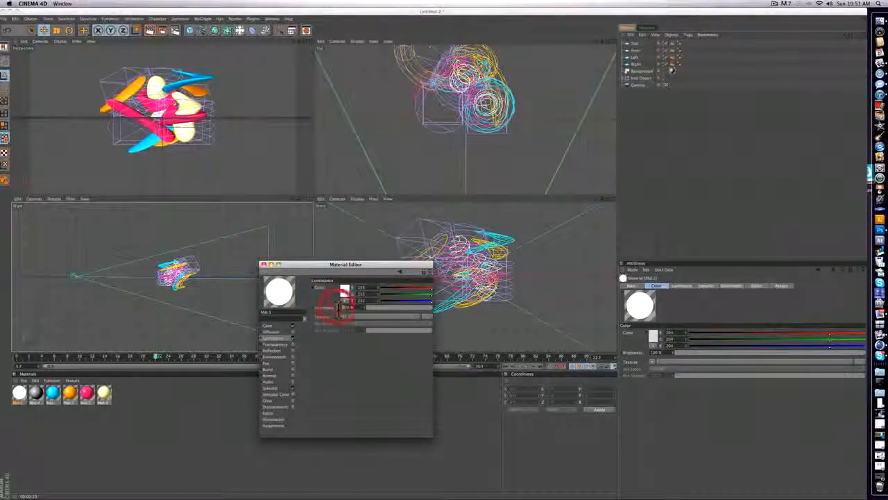
type("200")
key("Return")
left_click(265, 267)
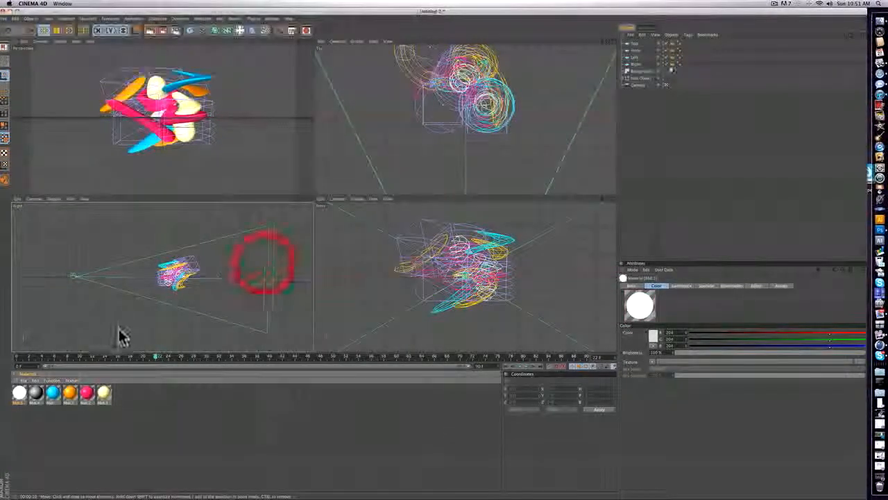
Apply the white luminous material to the Top, Front, Left and Right planes.
left_click(53, 393)
left_click_drag(53, 392, 686, 65)
left_click(725, 139)
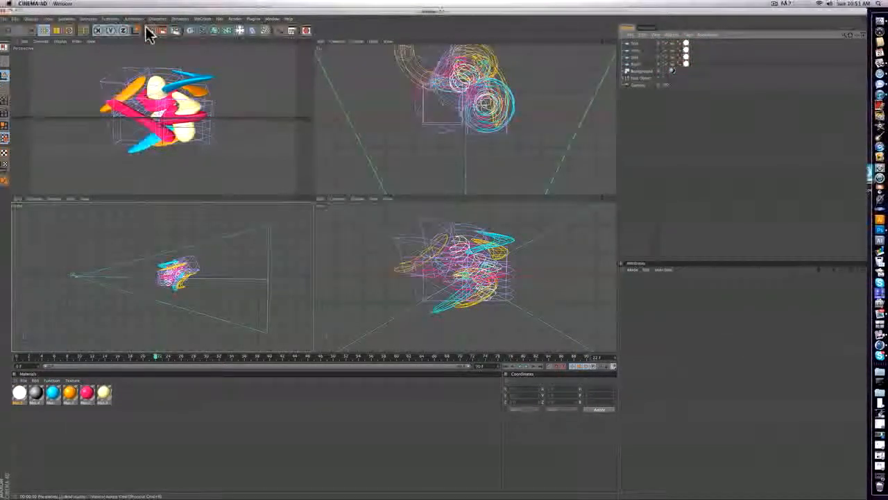
Render the perspective view to check the shapes lit by the luminous planes.
left_click(147, 31)
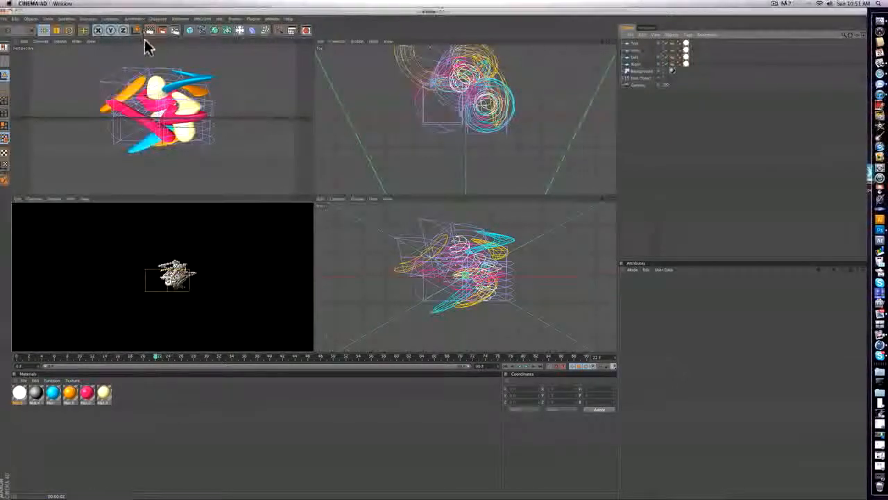
left_click(144, 40)
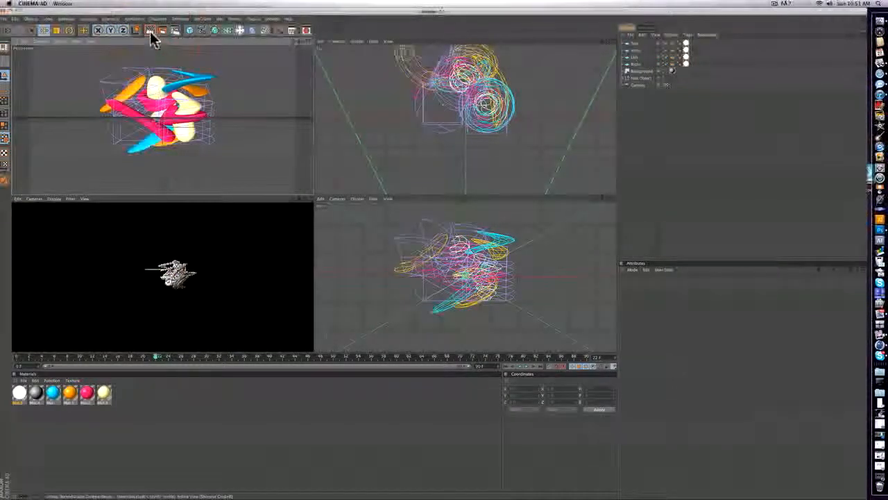
left_click(150, 32)
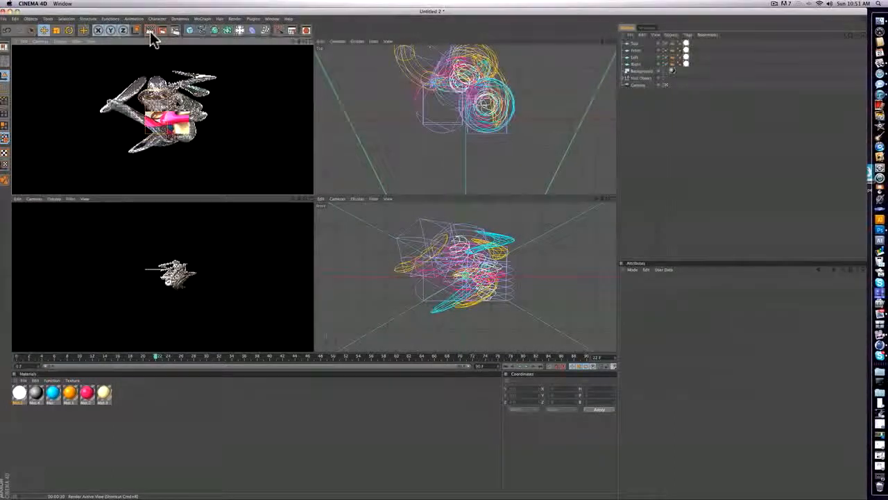
left_click(150, 31)
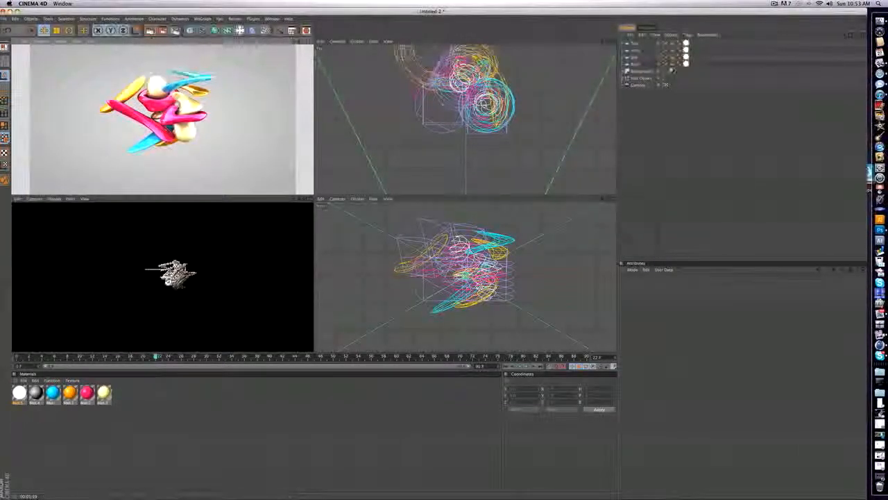
mouse_move(178, 9)
left_mouse_down()
mouse_move(185, 55)
mouse_move(171, 272)
mouse_move(175, 14)
left_mouse_up()
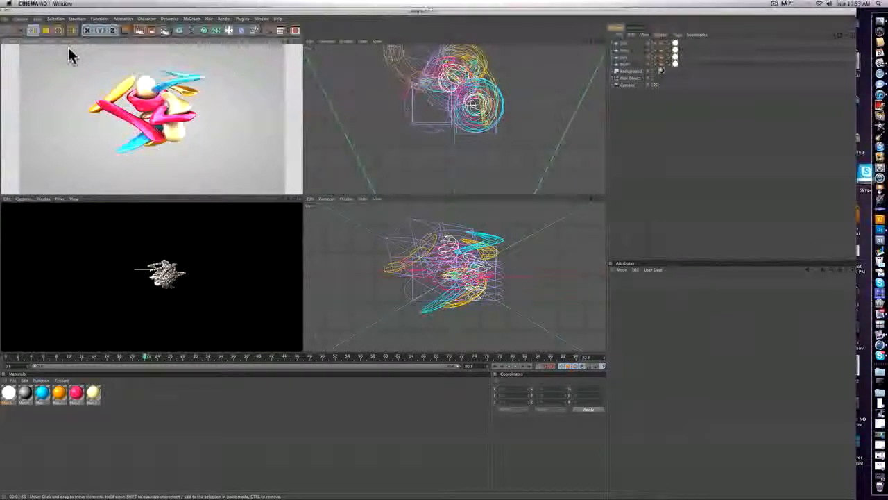
scroll(68, 47, "up", 5)
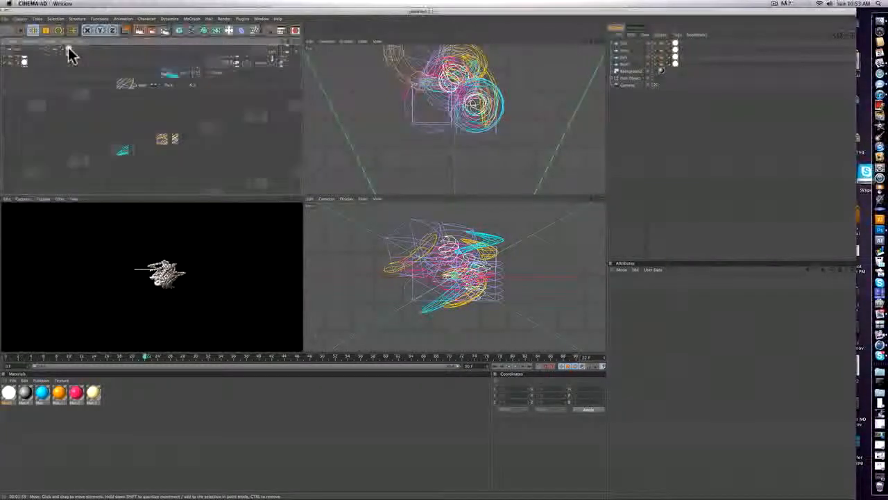
scroll(68, 47, "down", 4)
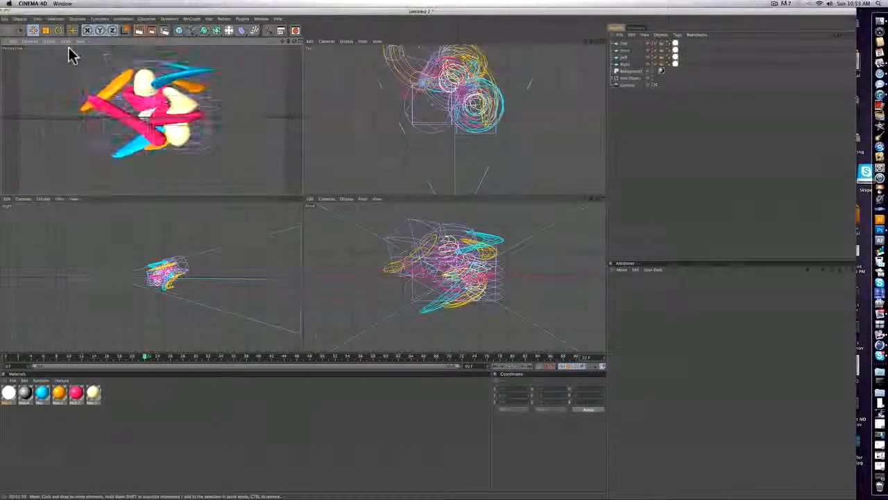
scroll(69, 47, "down", 2)
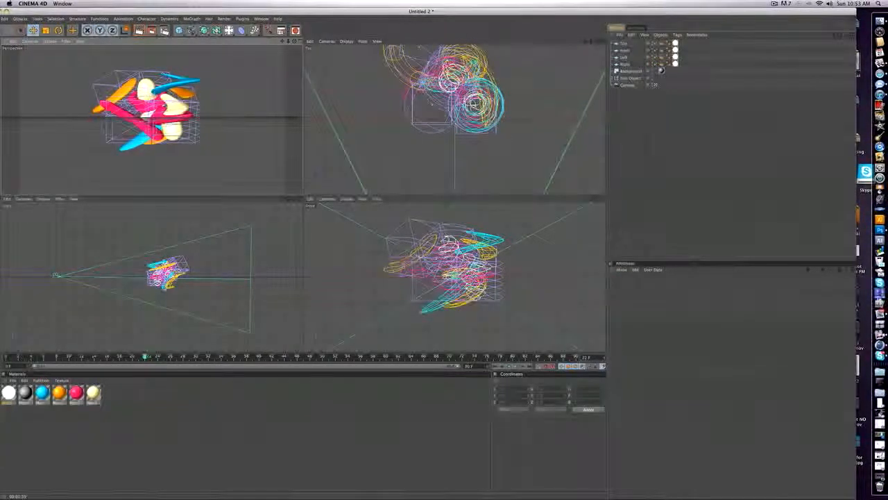
left_click(775, 4)
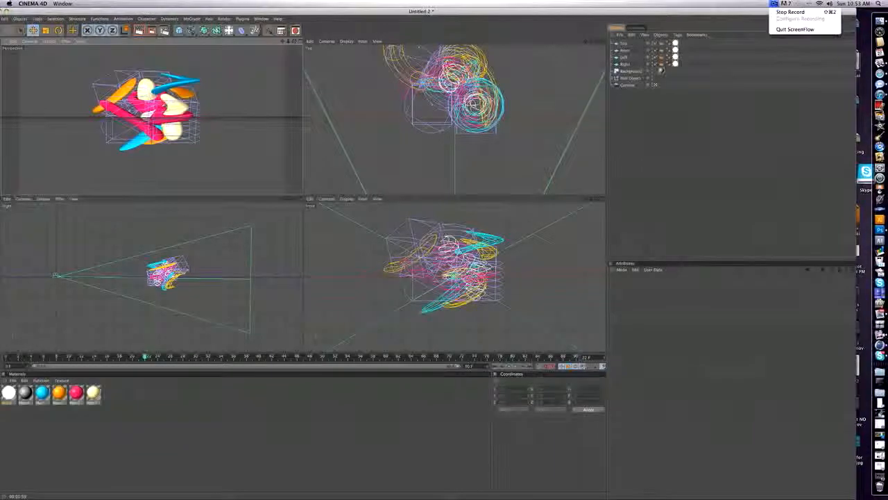